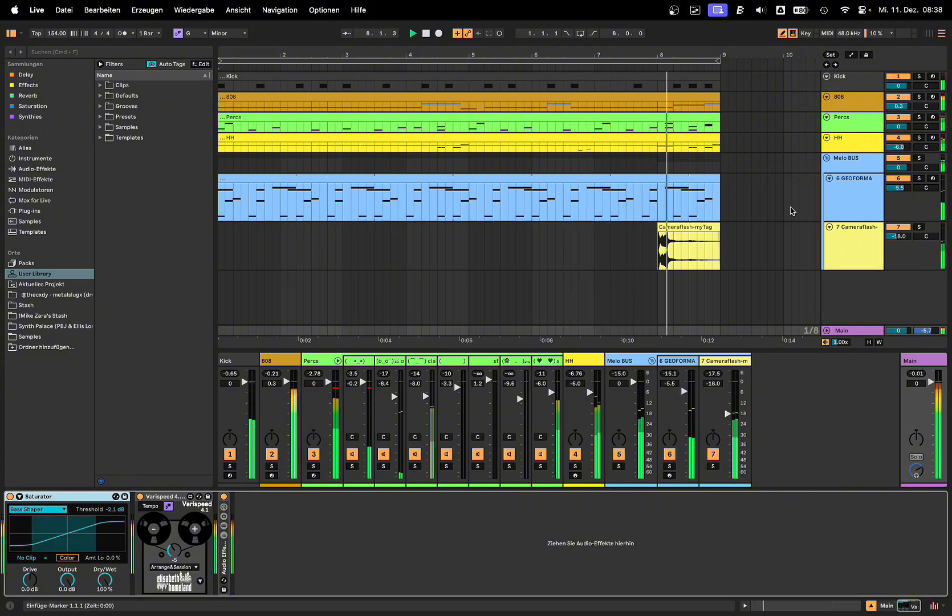
Try the Main track's Saturator drive at 4.0 dB during playback and lower it back down
{"action": "left_click", "coordinate": [917, 375]}
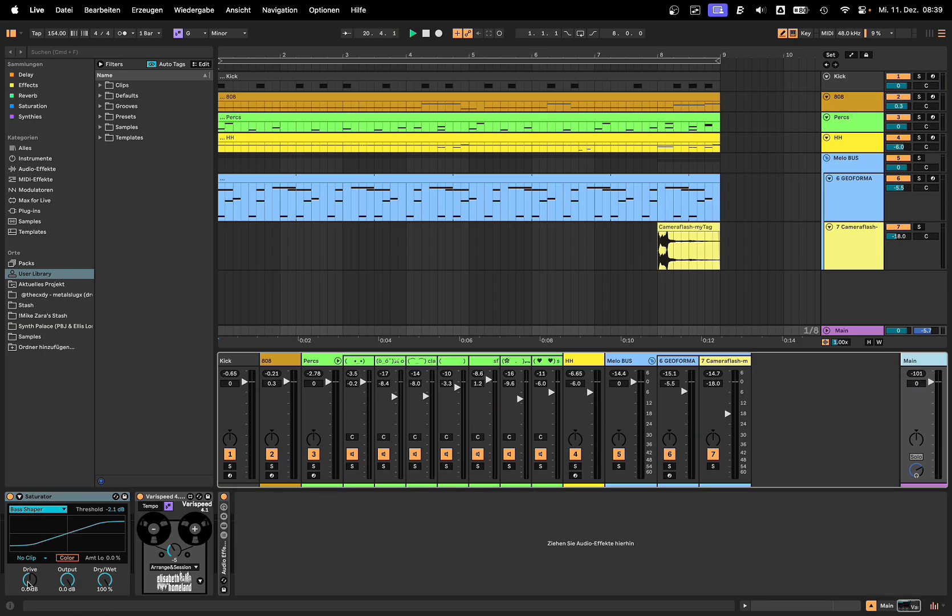
{"action": "left_click", "coordinate": [364, 79]}
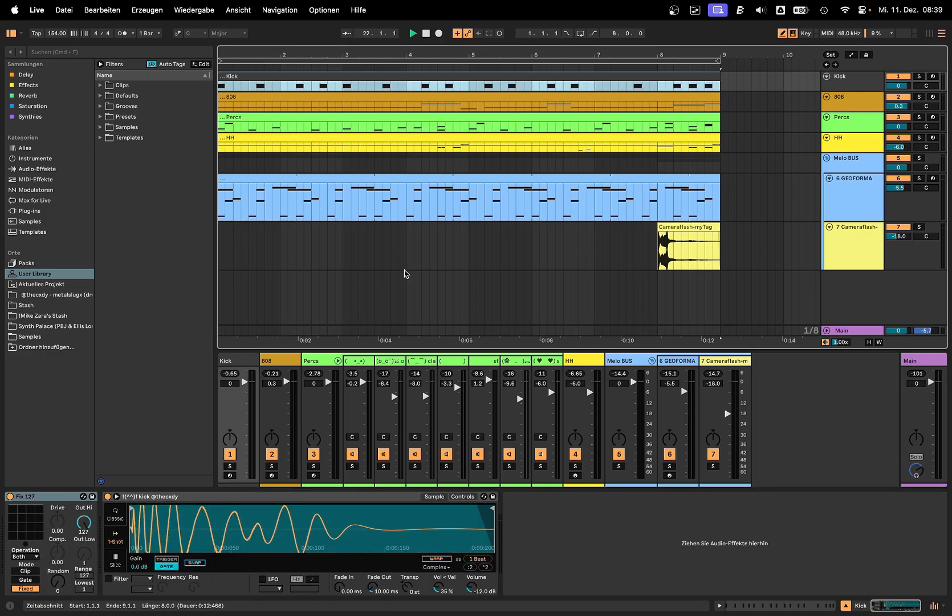
{"action": "left_click", "coordinate": [933, 362]}
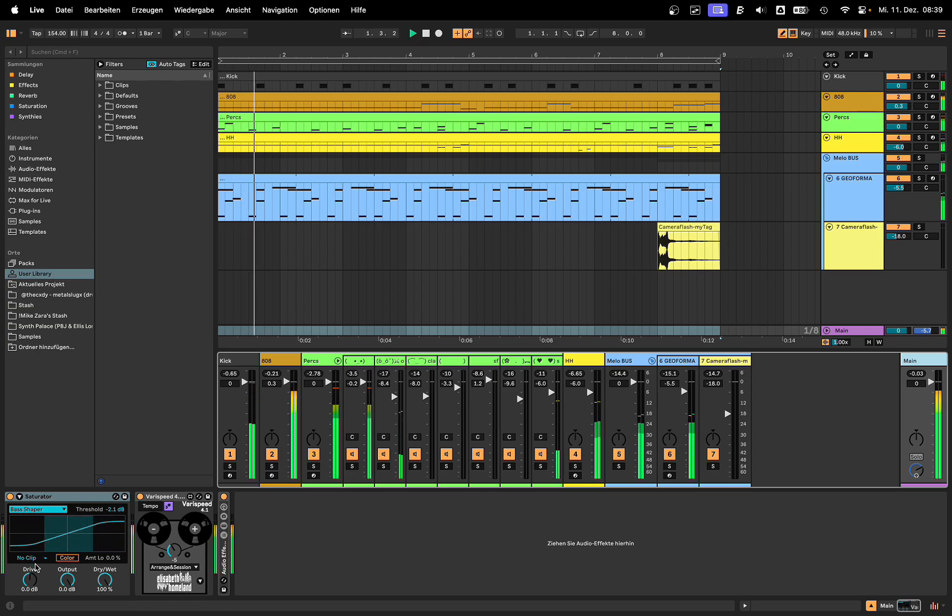
{"action": "left_click_drag", "start_coordinate": [29, 579], "coordinate": [29, 566]}
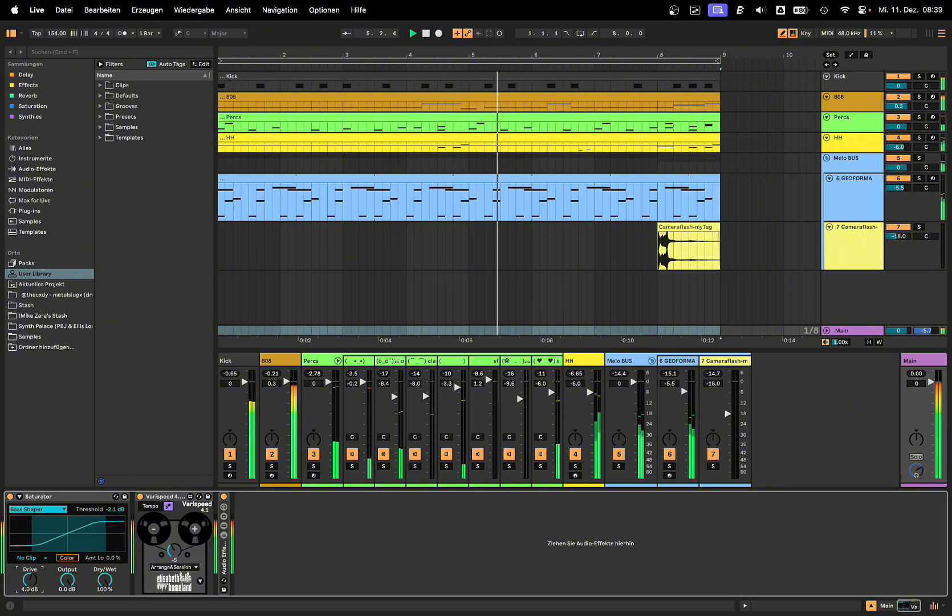
{"action": "left_click_drag", "start_coordinate": [30, 567], "coordinate": [29, 579]}
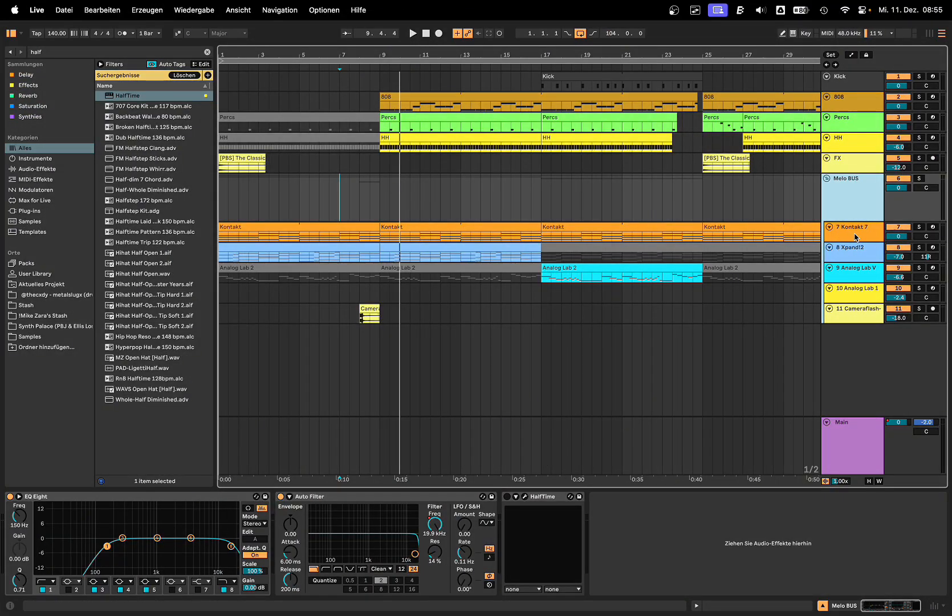
Select tracks 7 Kontakt 7 through 11 Cameraflash, view the track grouping option without applying it, and return to the Melo BUS group
{"action": "left_click", "coordinate": [855, 237]}
{"action": "left_click", "coordinate": [843, 313], "text": "shift"}
{"action": "left_click", "coordinate": [840, 301]}
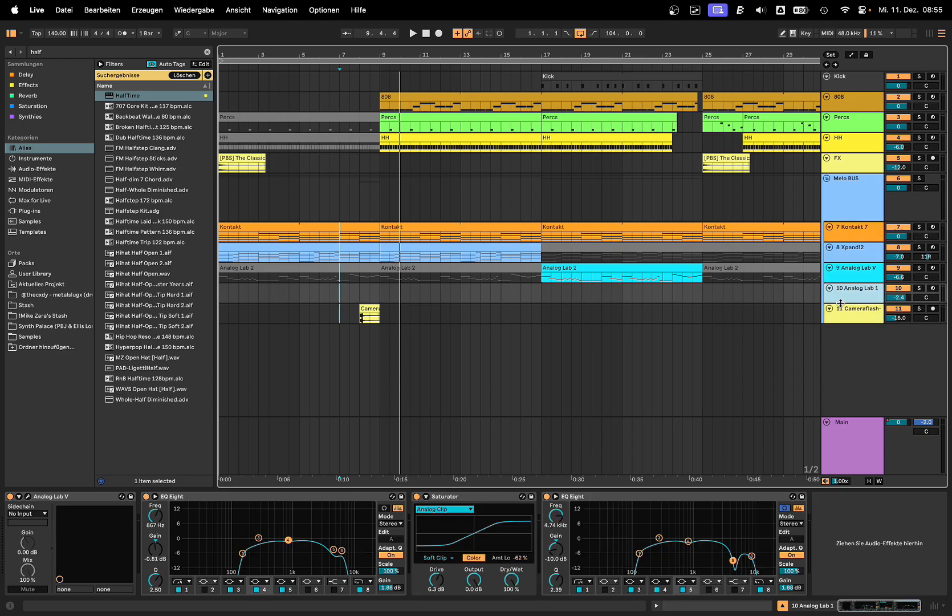
{"action": "left_click", "coordinate": [850, 236]}
{"action": "left_click", "coordinate": [844, 312], "text": "shift"}
{"action": "right_click", "coordinate": [841, 240]}
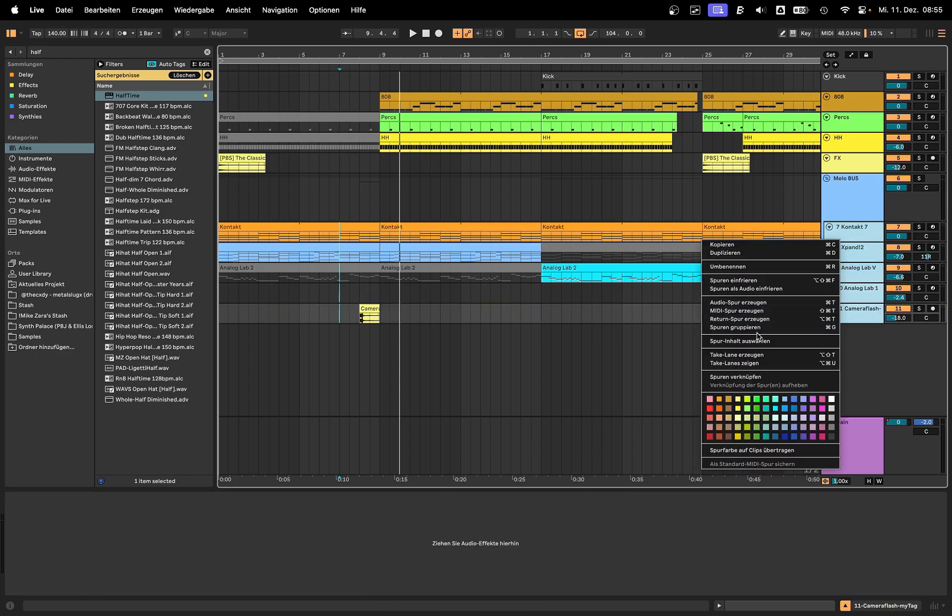
{"action": "left_click", "coordinate": [850, 190]}
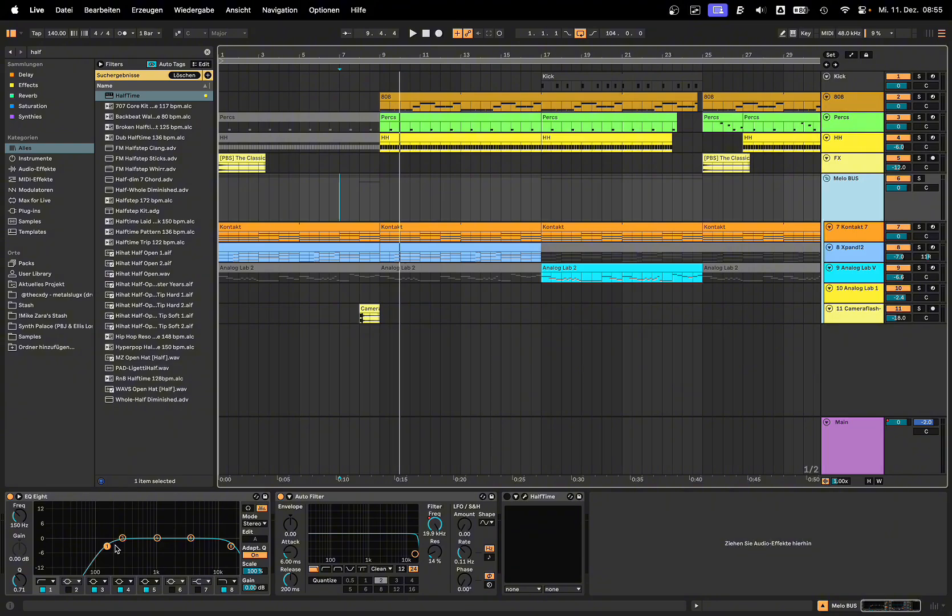
Inspect the EQ Eight and Auto Filter on Melo BUS and the device chain of track 9 Analog Lab V
{"action": "left_click", "coordinate": [43, 585]}
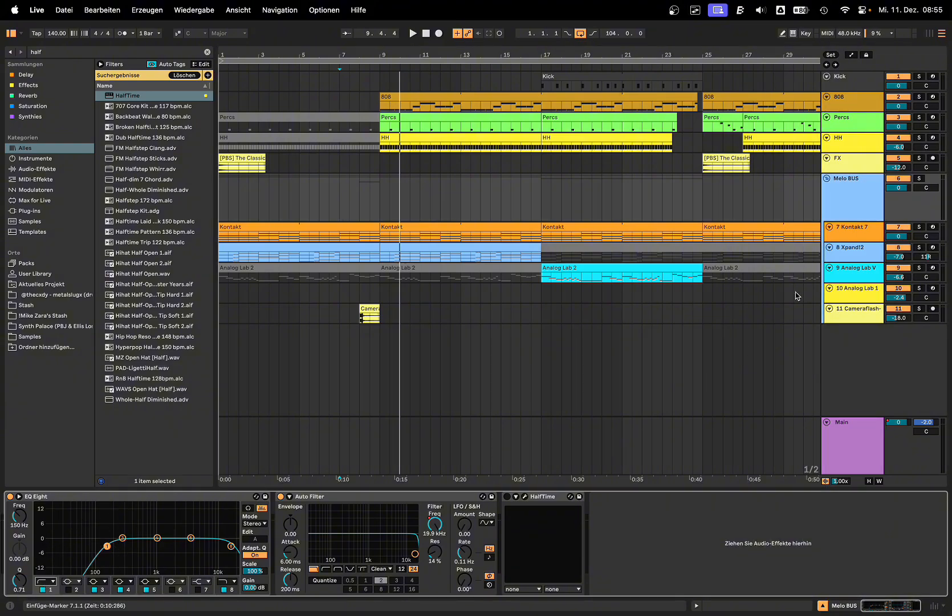
{"action": "left_click", "coordinate": [833, 262]}
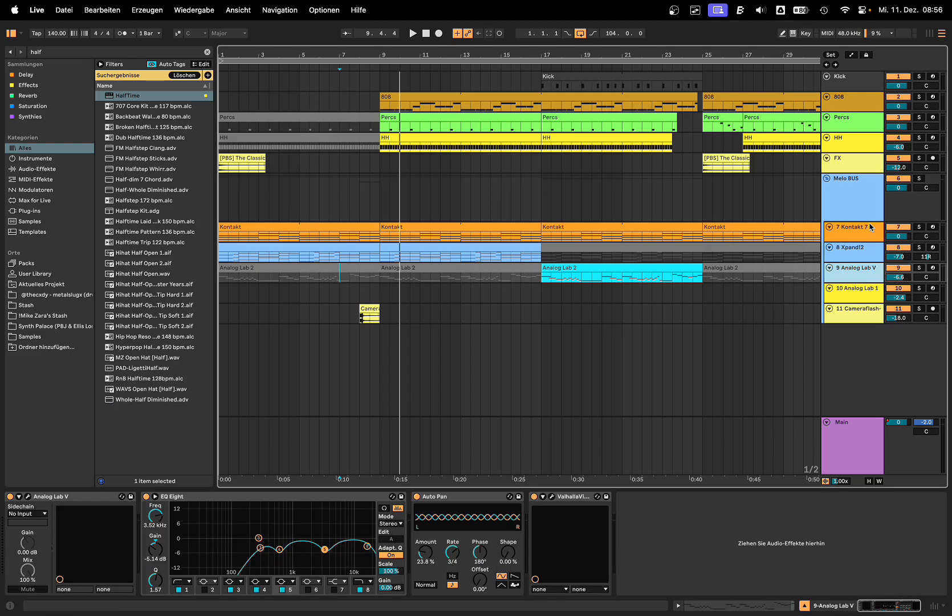
{"action": "left_click", "coordinate": [850, 210]}
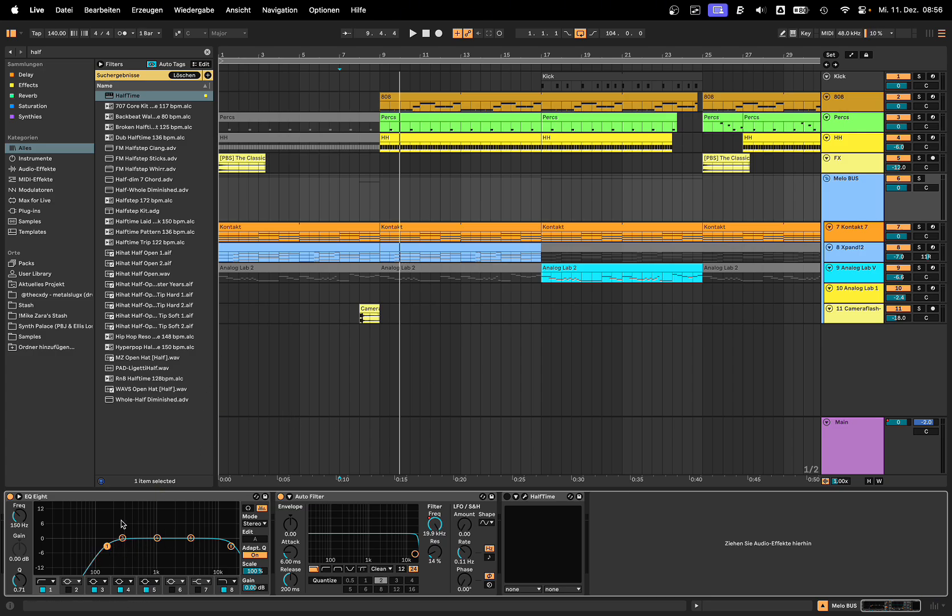
{"action": "left_click", "coordinate": [359, 497]}
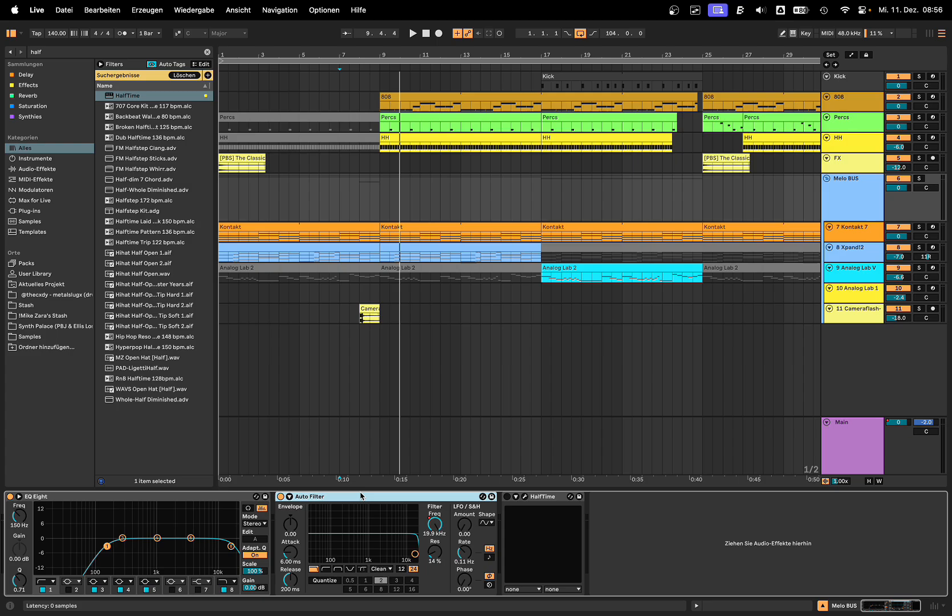
Play the arrangement from bar 1 and lower the Auto Filter frequency on Melo BUS to 647 Hz
{"action": "left_click", "coordinate": [326, 227]}
{"action": "left_click", "coordinate": [864, 186]}
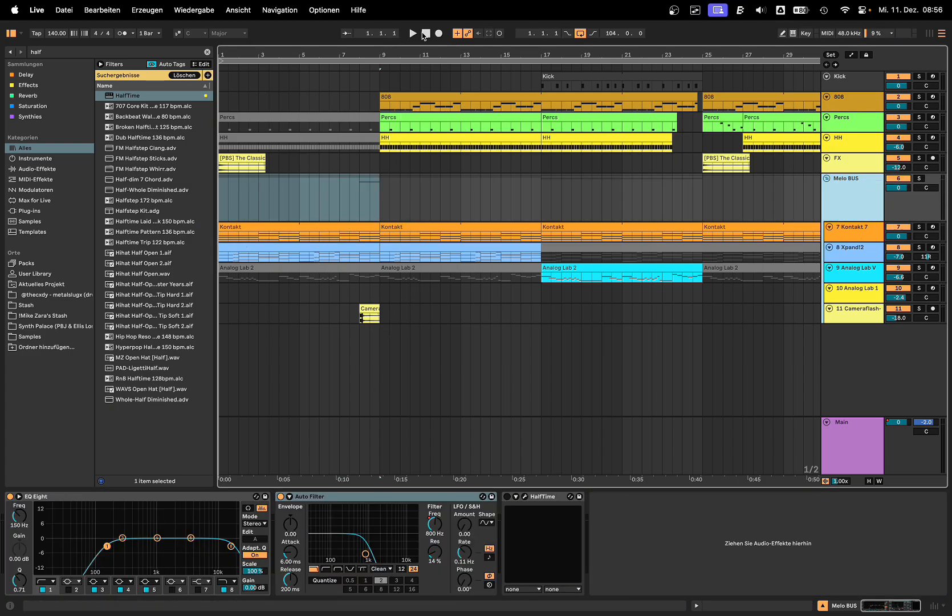
{"action": "left_click", "coordinate": [425, 34]}
{"action": "left_click", "coordinate": [412, 34]}
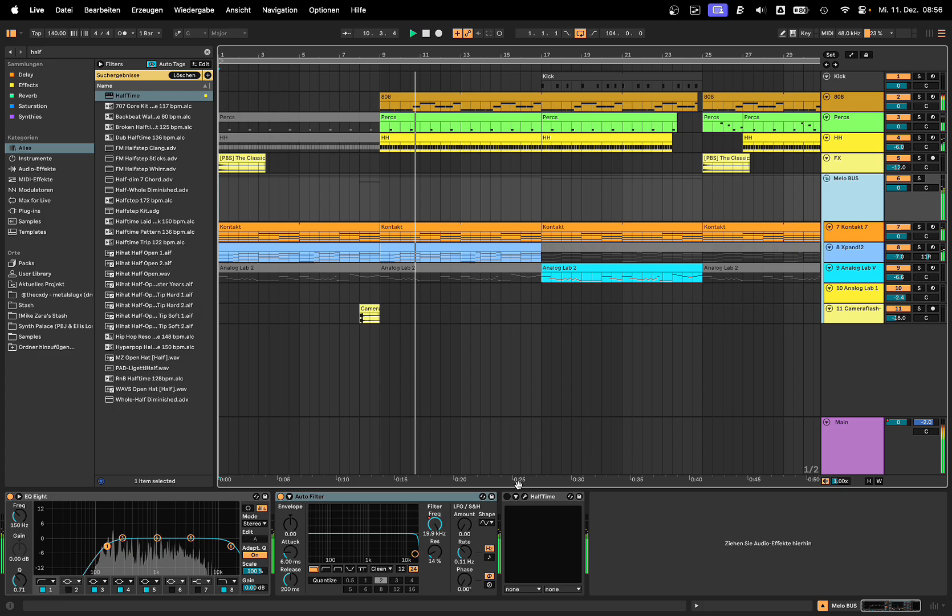
{"action": "left_click_drag", "start_coordinate": [435, 523], "coordinate": [435, 562]}
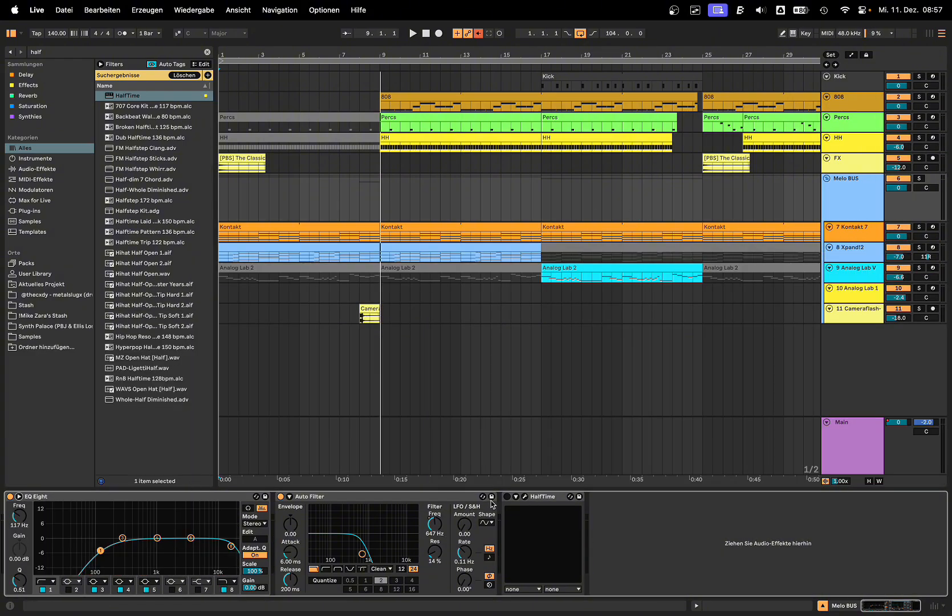
Turn on HalfTime on Melo BUS and reduce its mix to 0% while the intro plays
{"action": "left_click", "coordinate": [525, 497]}
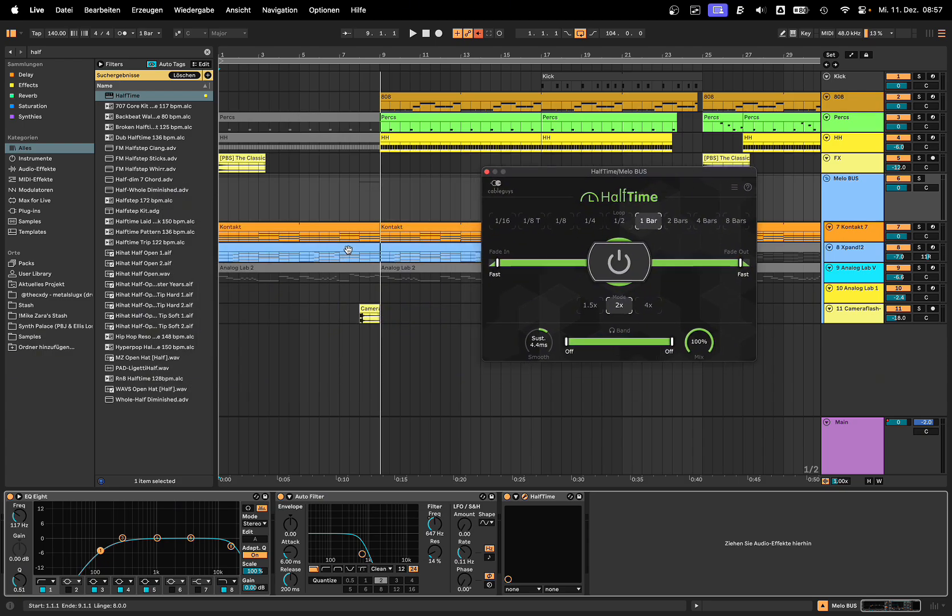
{"action": "left_click", "coordinate": [357, 228]}
{"action": "left_click_drag", "start_coordinate": [598, 171], "coordinate": [605, 161]}
{"action": "key", "text": "space"}
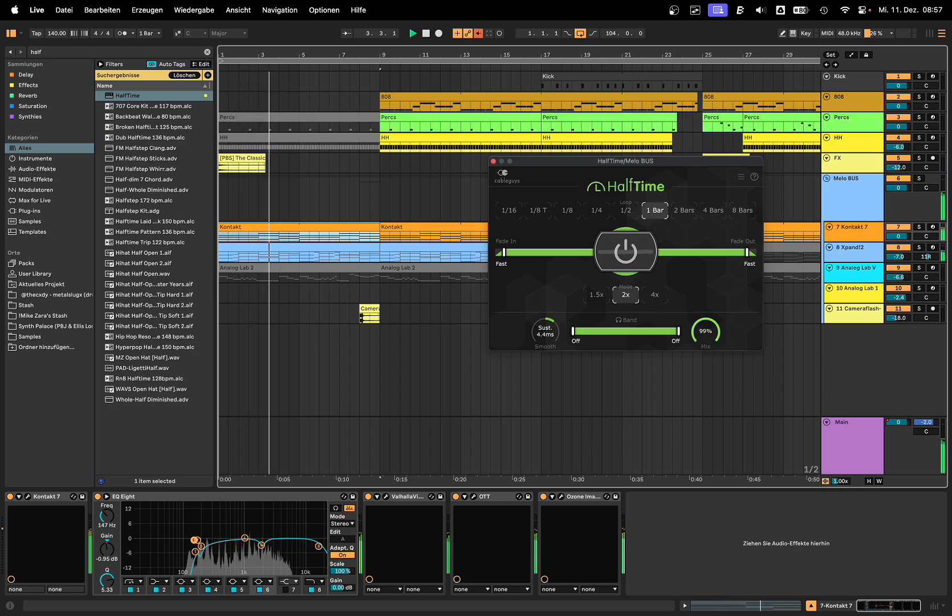
{"action": "left_click_drag", "start_coordinate": [711, 343], "coordinate": [711, 398]}
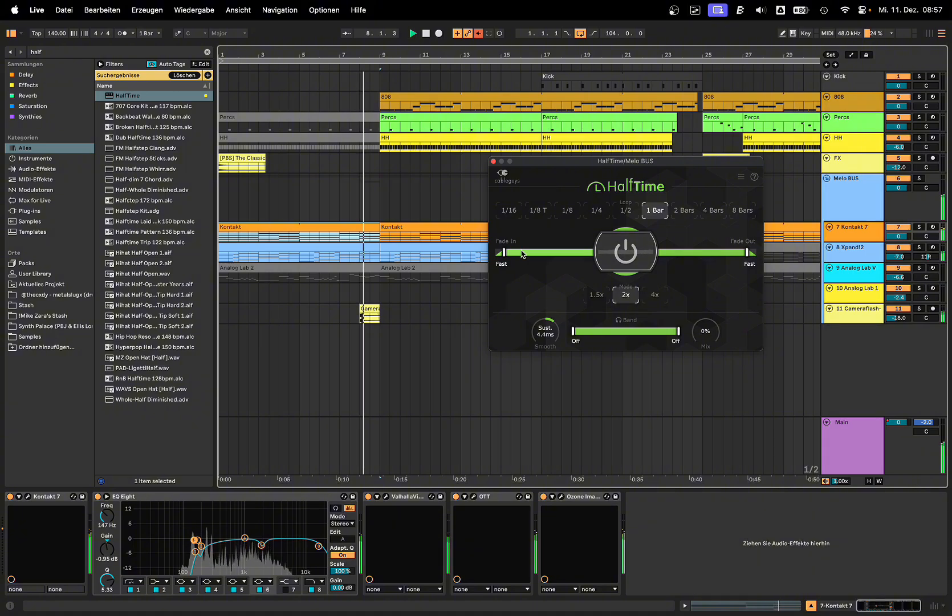
Stop playback, close the HalfTime window and select the HalfTime device on Melo BUS
{"action": "left_click", "coordinate": [858, 196]}
{"action": "key", "text": "space"}
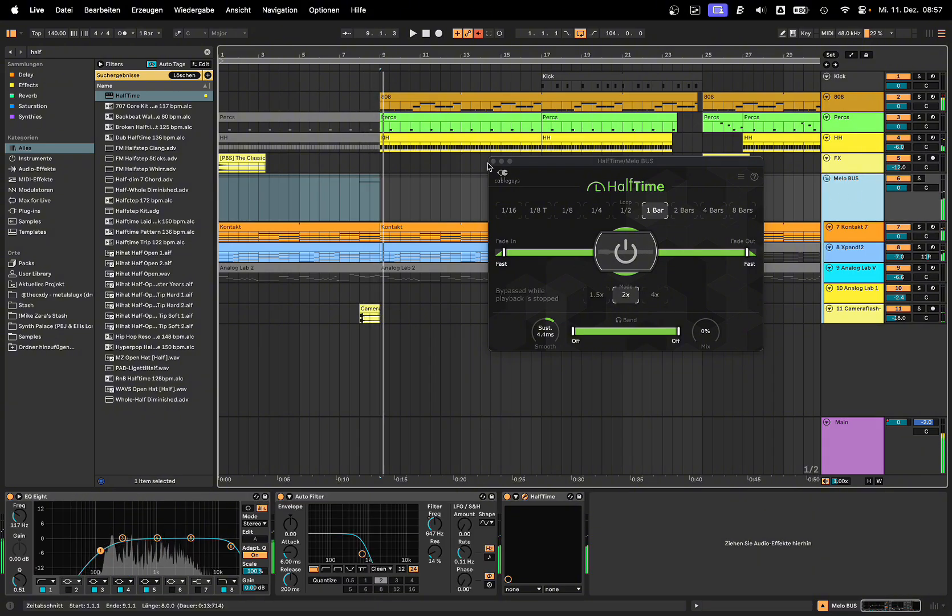
{"action": "left_click", "coordinate": [493, 161]}
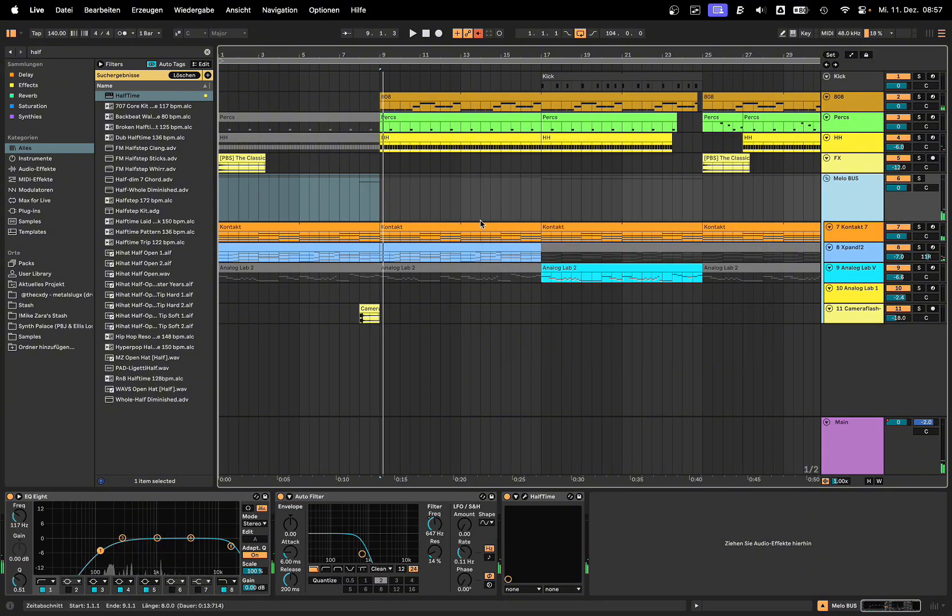
{"action": "left_click", "coordinate": [541, 496]}
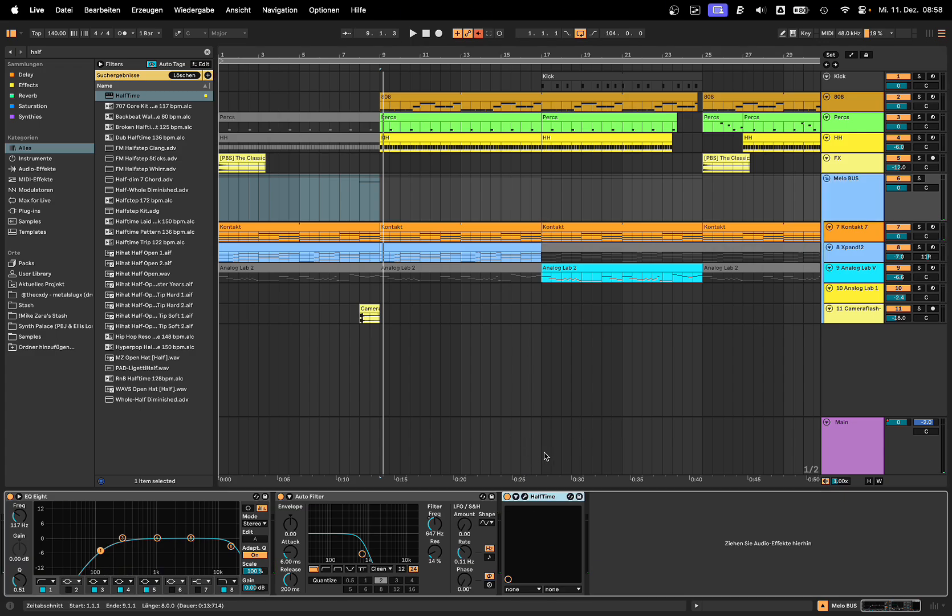
{"action": "left_click", "coordinate": [520, 498]}
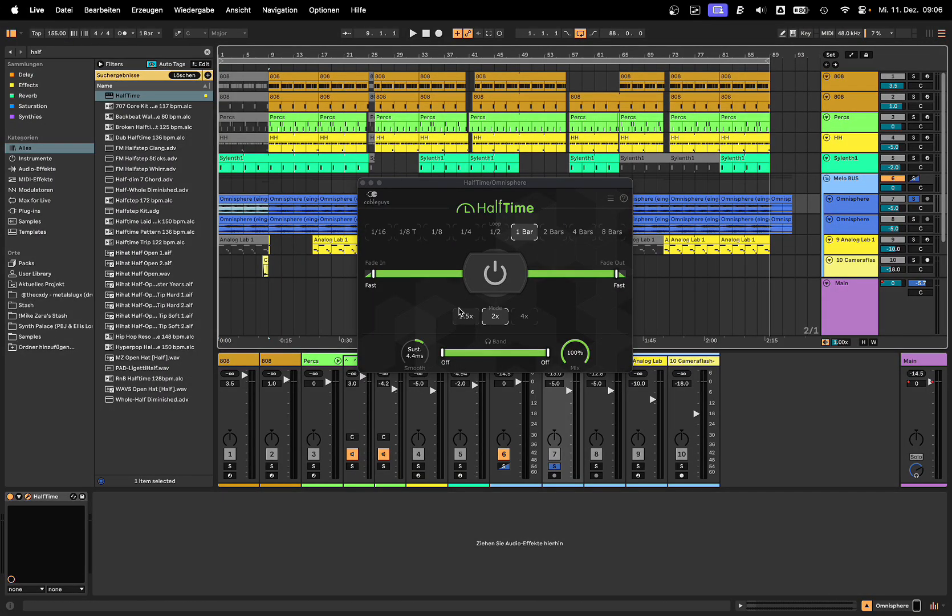
Compare the soloed Omnisphere track 7 with HalfTime bypassed and with it switched on at 1 Bar and 2x
{"action": "key", "text": "space"}
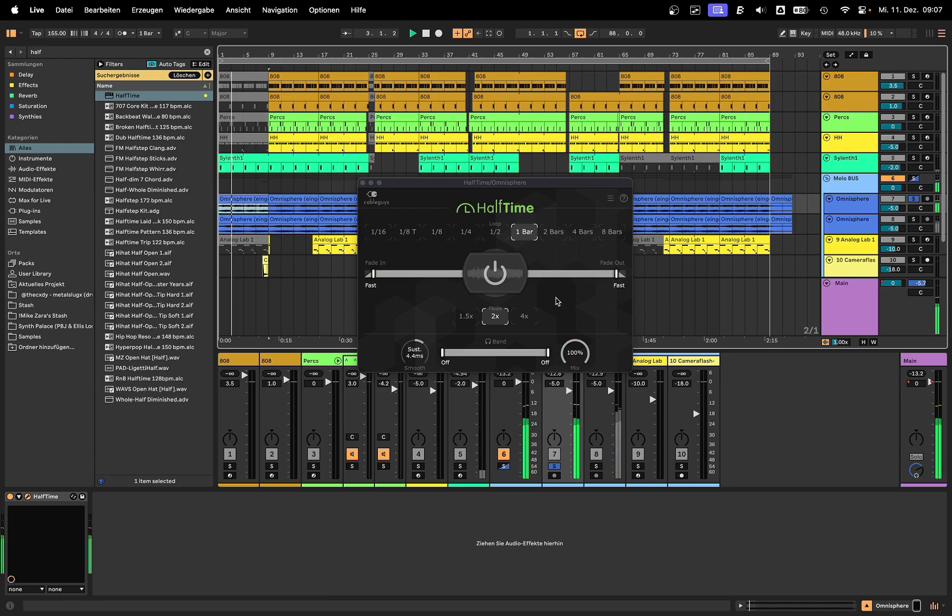
{"action": "key", "text": "space"}
{"action": "left_click", "coordinate": [496, 274]}
{"action": "key", "text": "space"}
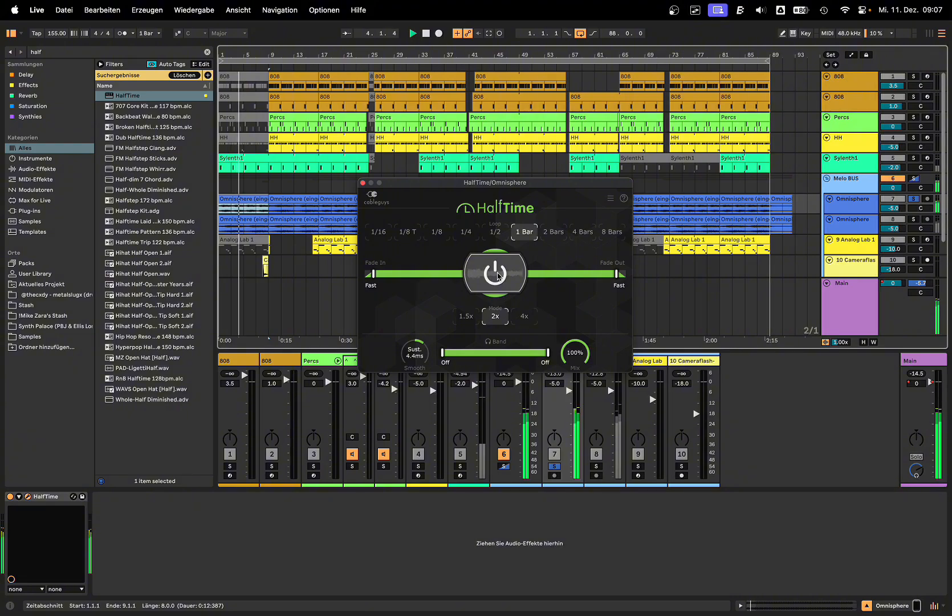
{"action": "key", "text": "space"}
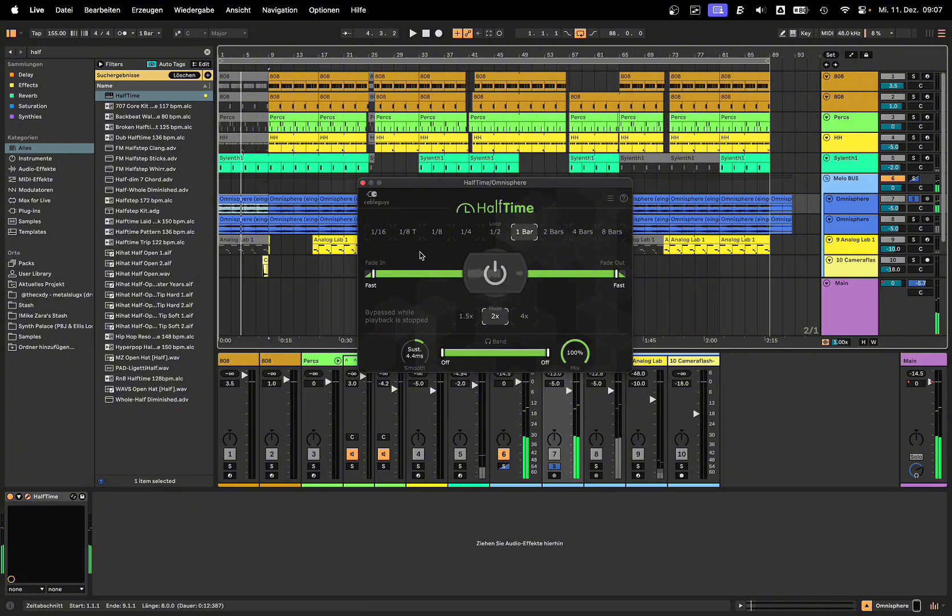
Close the HalfTime window and select the frozen Omnisphere audio on track 8
{"action": "left_click", "coordinate": [362, 183]}
{"action": "left_click", "coordinate": [755, 223]}
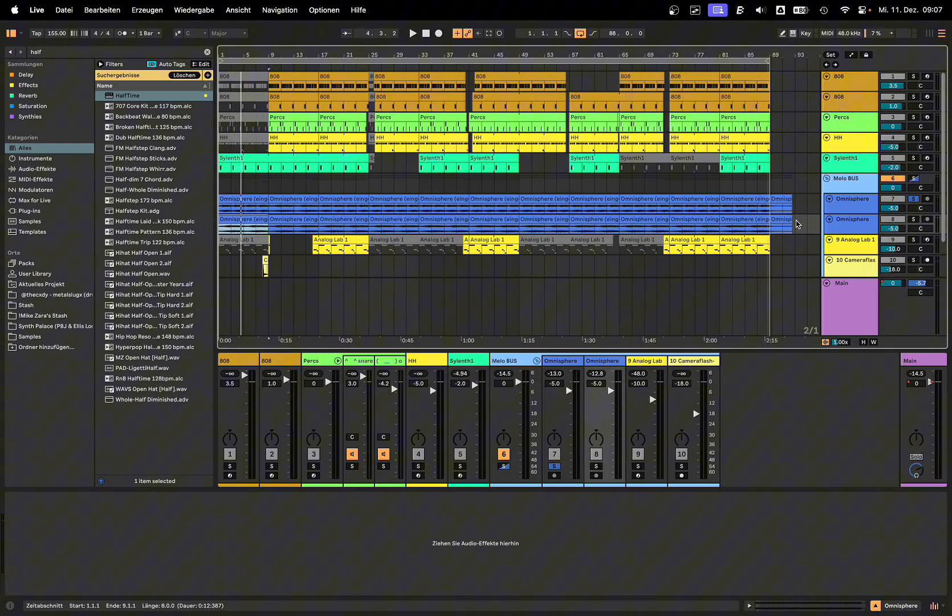
{"action": "right_click", "coordinate": [755, 222]}
{"action": "left_click", "coordinate": [734, 233]}
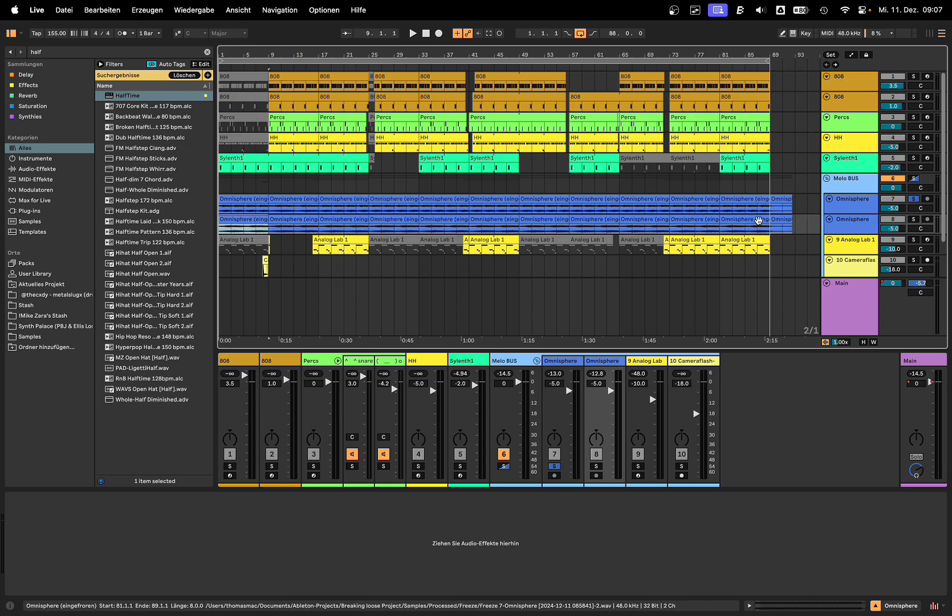
{"action": "key", "text": "shift+Tab"}
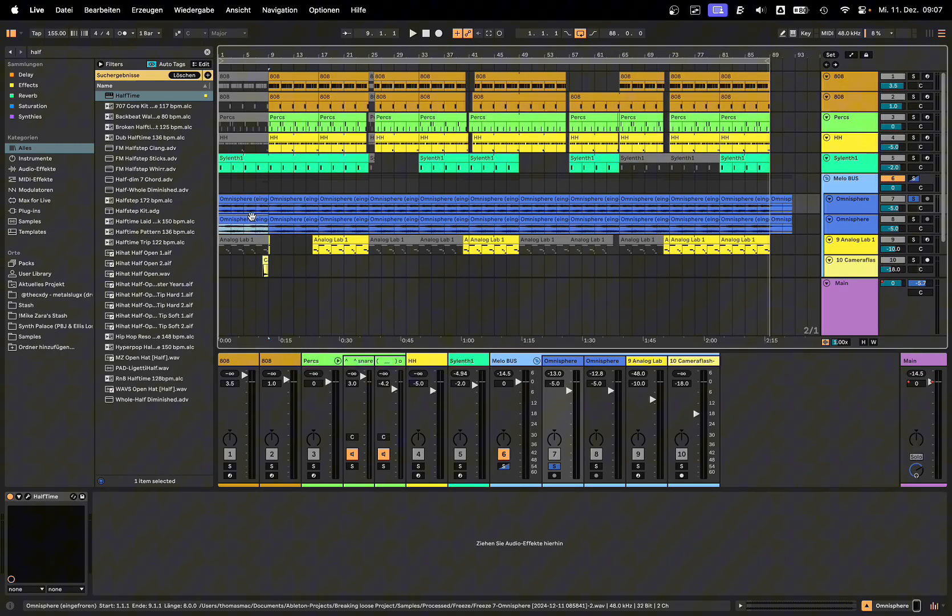
Open the frozen Omnisphere clip at bar 1 on track 8 to examine its warp tempo and pitch settings
{"action": "left_click", "coordinate": [251, 217]}
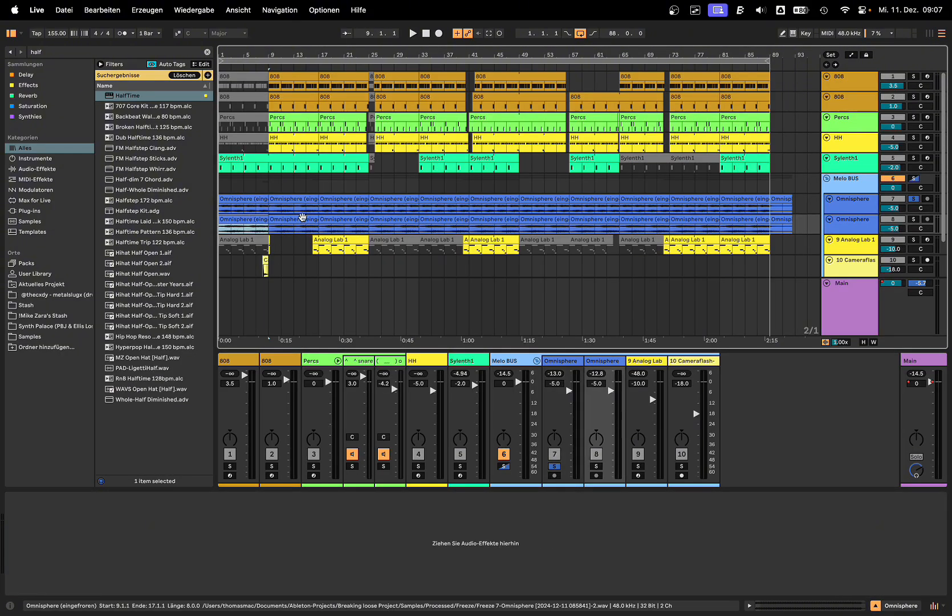
{"action": "double_click", "coordinate": [249, 218]}
{"action": "key", "text": "shift+Tab"}
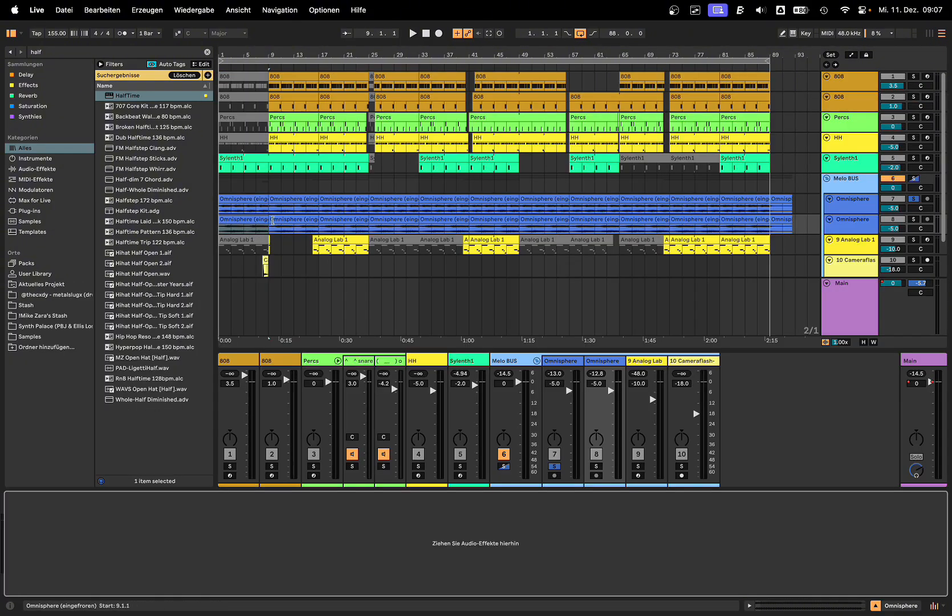
{"action": "key", "text": "shift+Tab"}
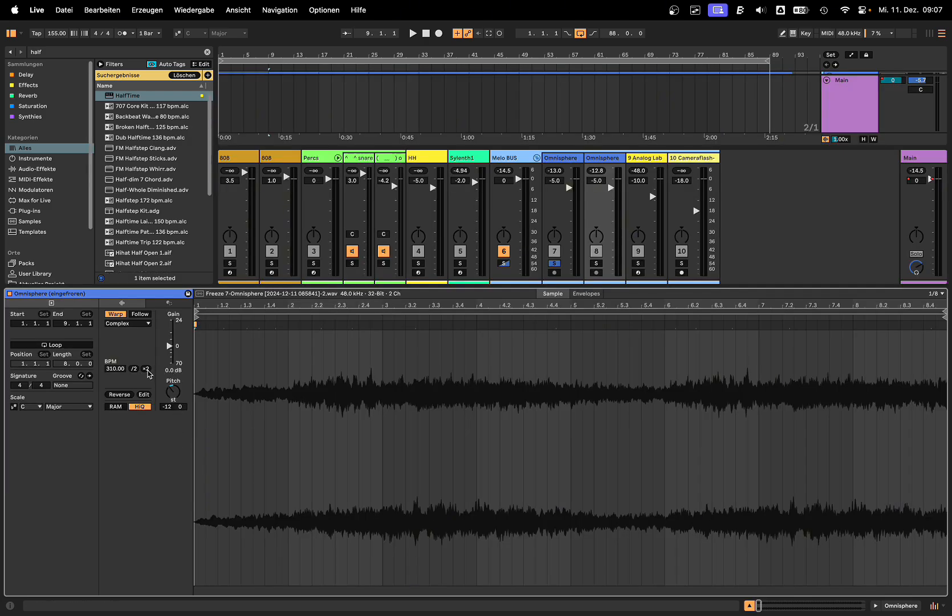
Play the arrangement with track 8 soloed and check the frozen clip's waveform and sample settings during playback
{"action": "key", "text": "shift+Tab"}
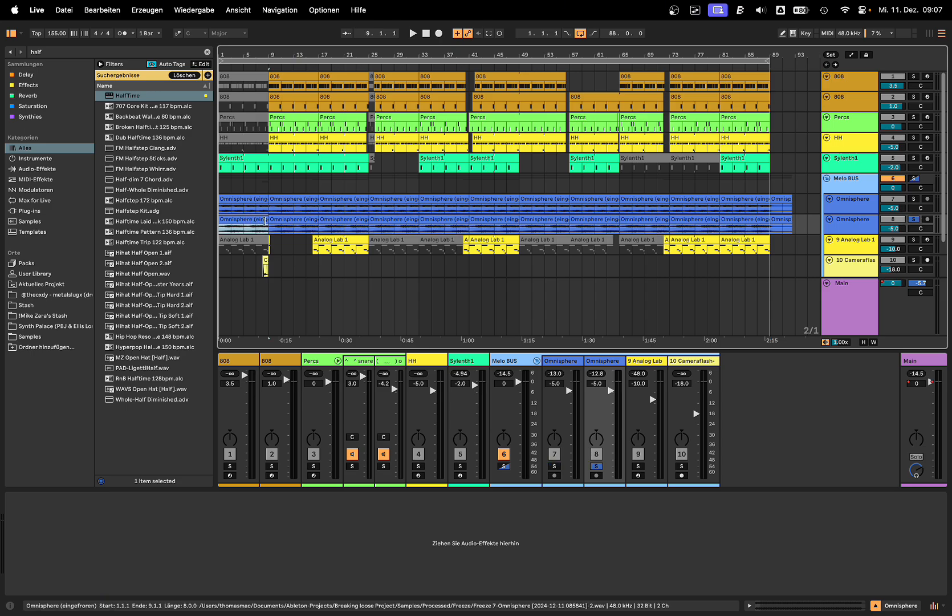
{"action": "key", "text": "space"}
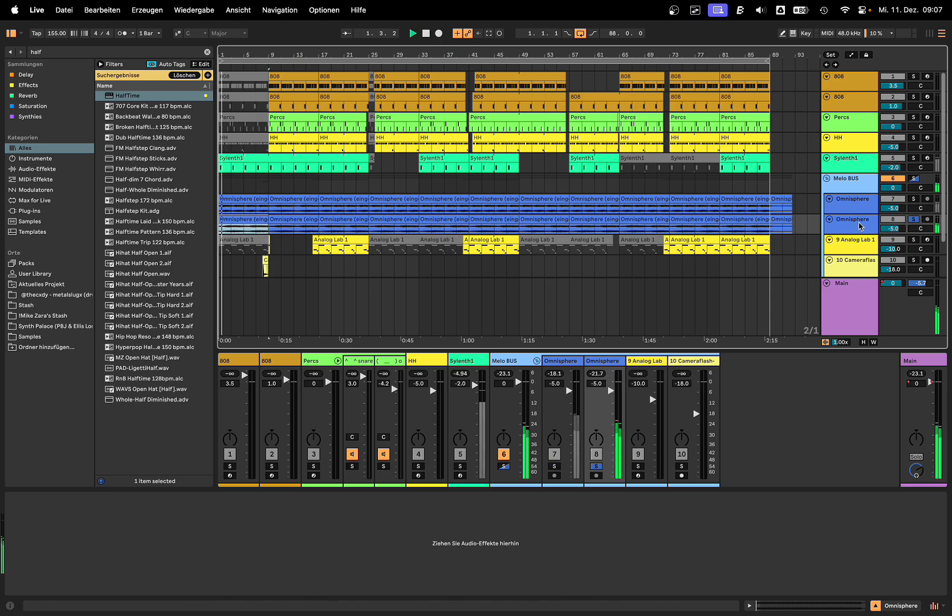
{"action": "key", "text": "shift+Tab"}
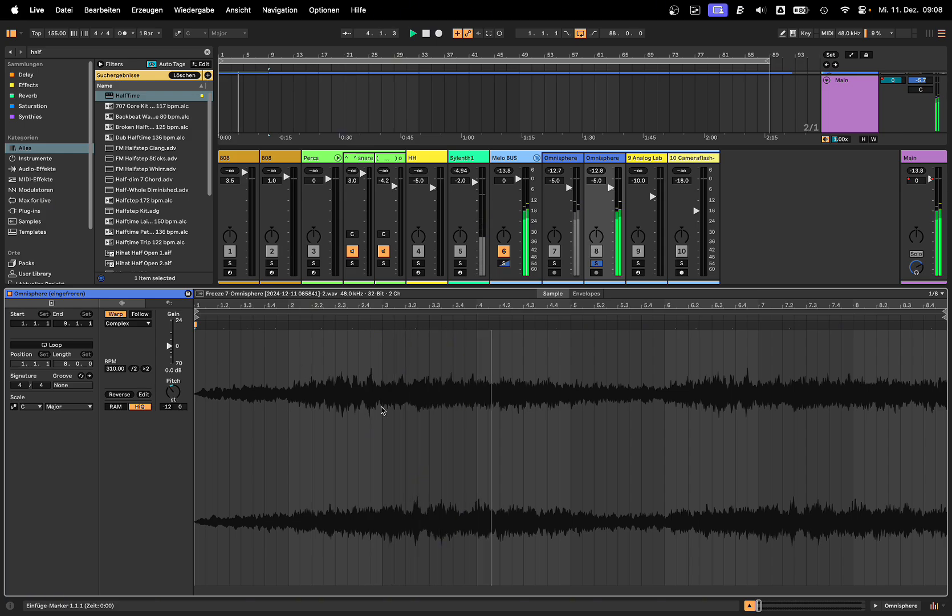
{"action": "key", "text": "shift+Tab"}
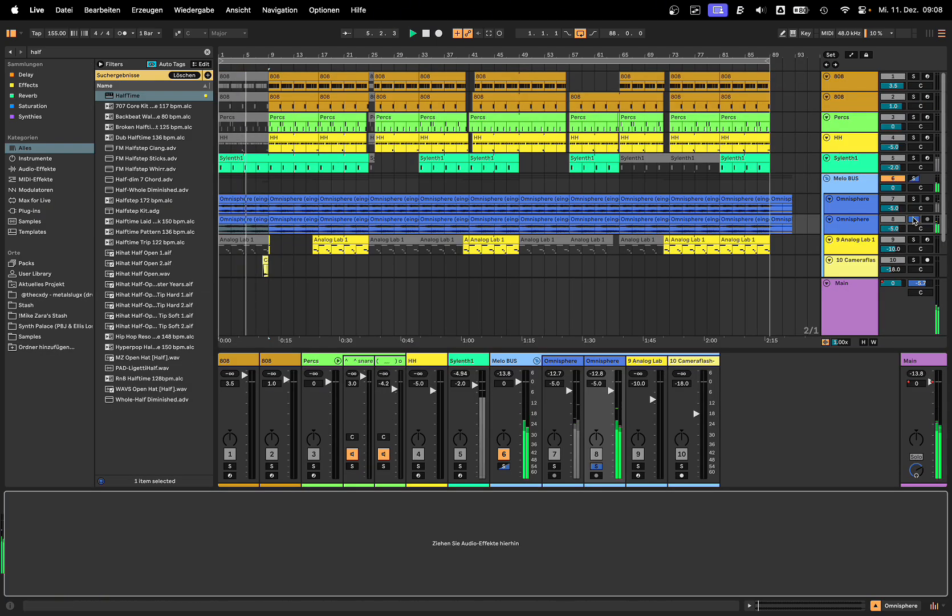
Play the intro with track 7 (HalfTime) and track 8 (frozen Omnisphere) soloed in turn to compare their half-time sound
{"action": "left_click", "coordinate": [303, 207]}
{"action": "left_click", "coordinate": [262, 199]}
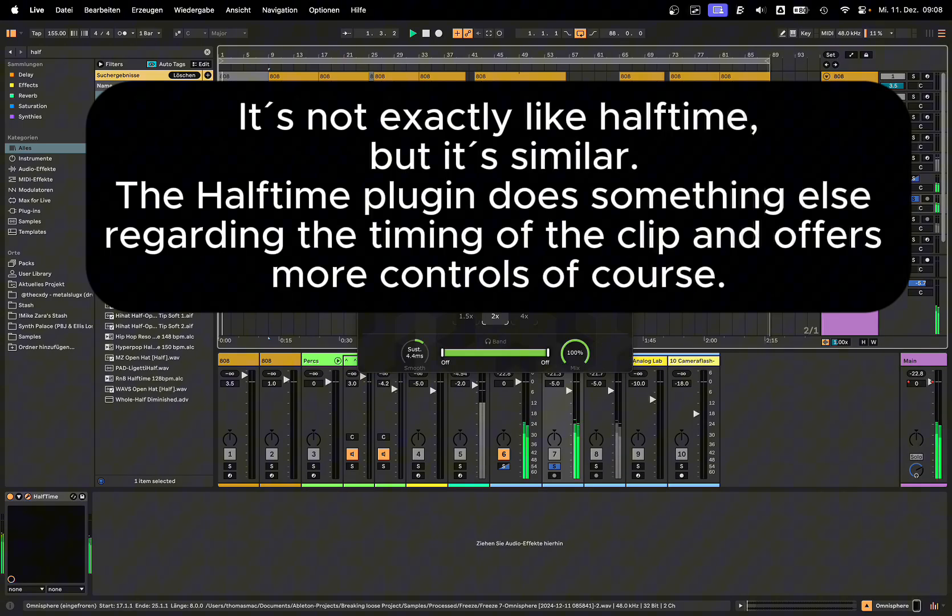
{"action": "key", "text": "super+alt+p"}
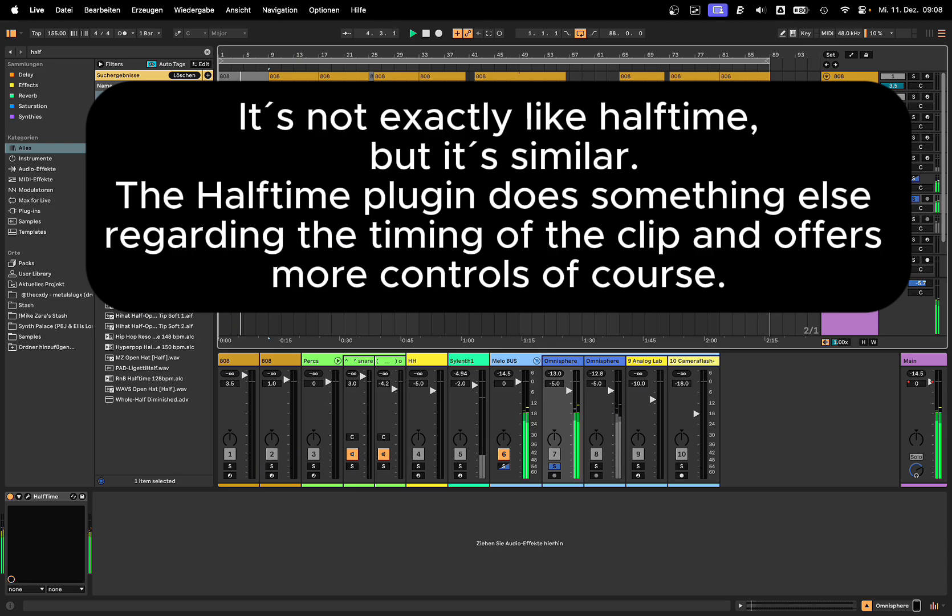
{"action": "left_click", "coordinate": [254, 217]}
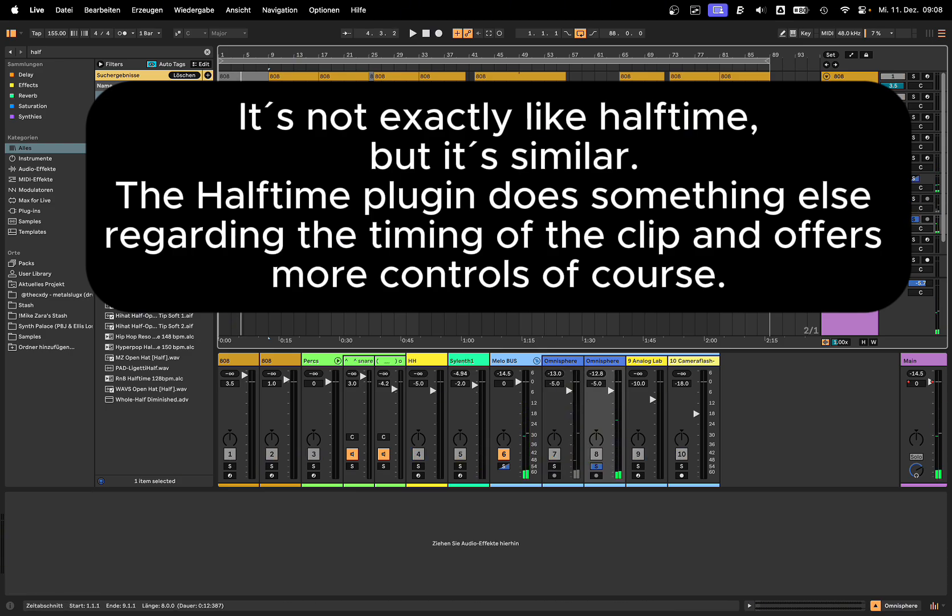
{"action": "key", "text": "space"}
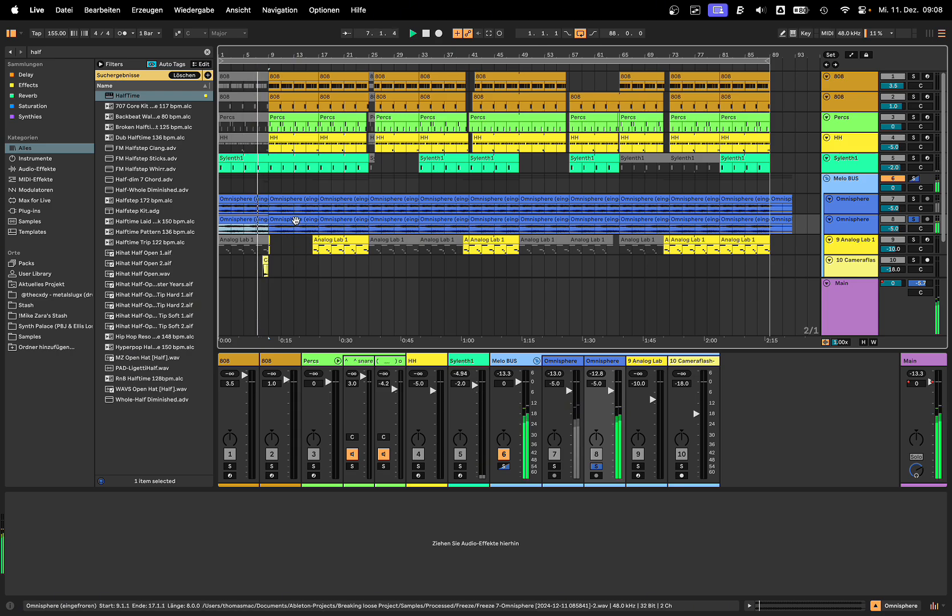
{"action": "key", "text": "space"}
Select all the frozen Omnisphere clips on track 8 and open them together to check their warp mode and pitch settings
{"action": "left_click", "coordinate": [315, 230]}
{"action": "key", "text": "super+a"}
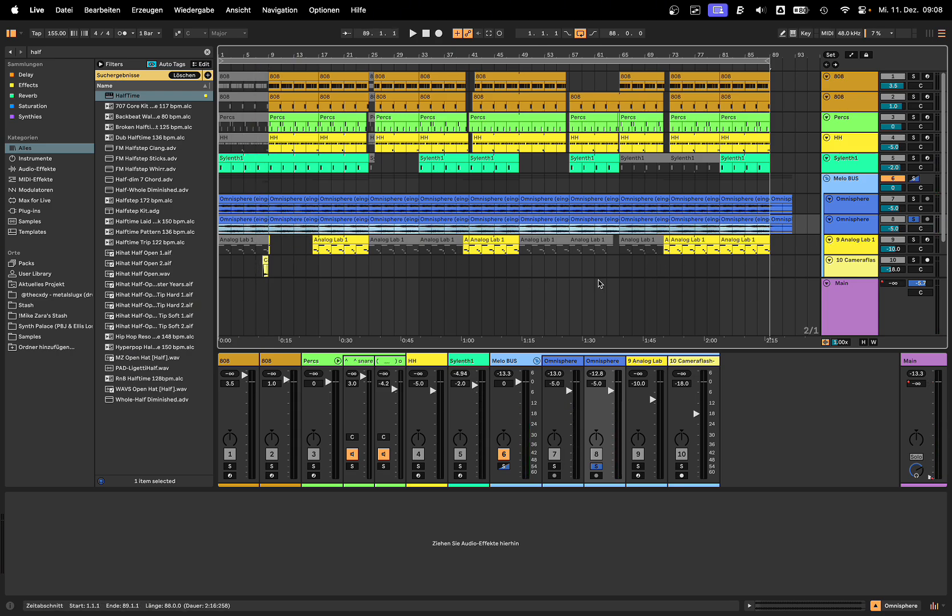
{"action": "left_click", "coordinate": [712, 196]}
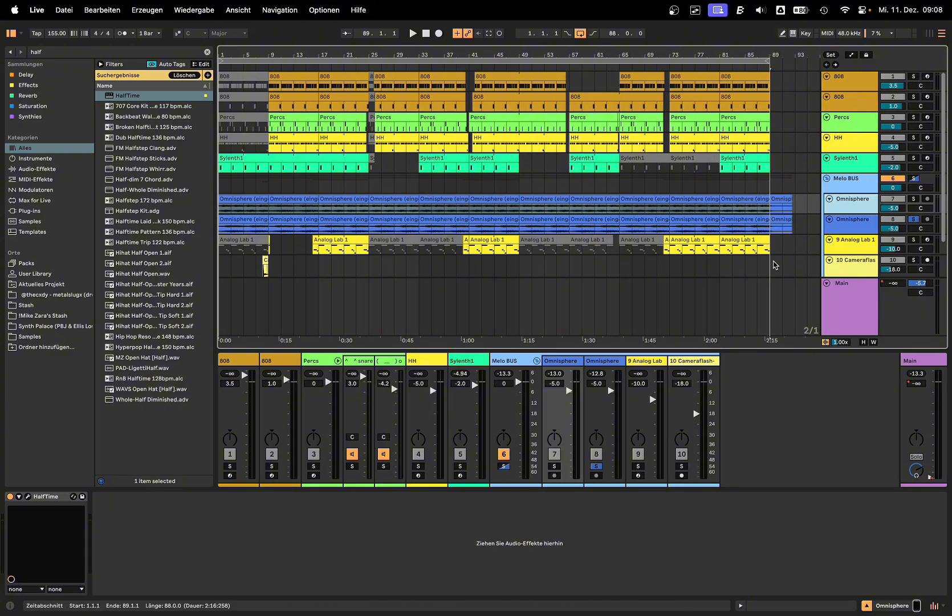
{"action": "double_click", "coordinate": [849, 228]}
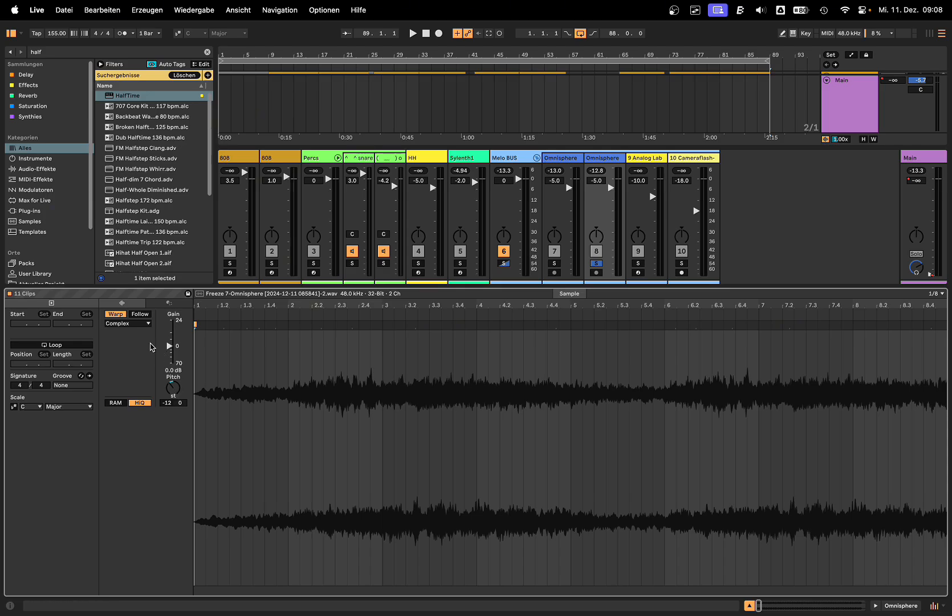
{"action": "key", "text": "shift+Tab"}
{"action": "double_click", "coordinate": [240, 220]}
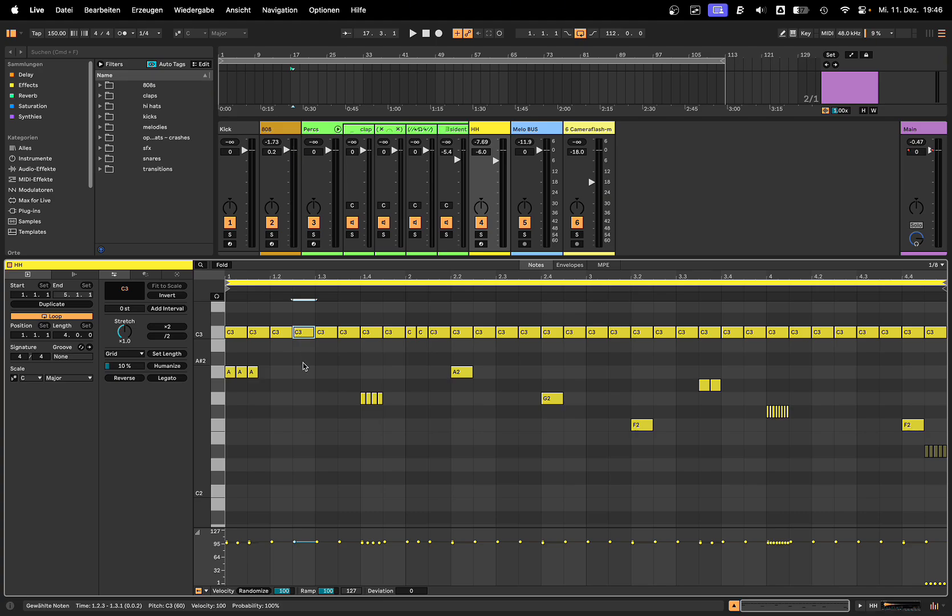
Chop the C3 hi-hat note at 1.2.3 in the HH clip into four equal notes and play the result
{"action": "left_click", "coordinate": [300, 335]}
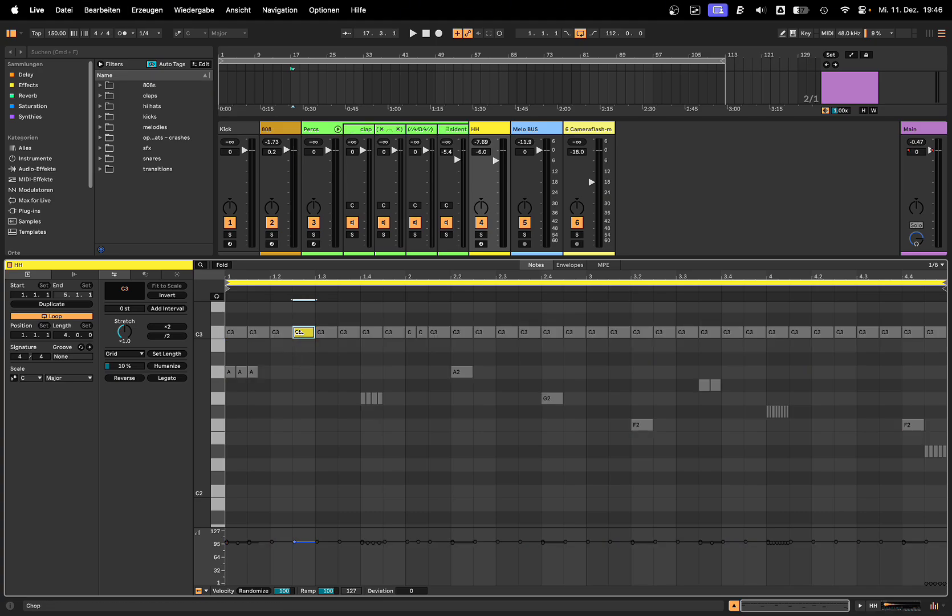
{"action": "key", "text": "super+e"}
{"action": "key", "text": "super+e"}
{"action": "key", "text": "super+e"}
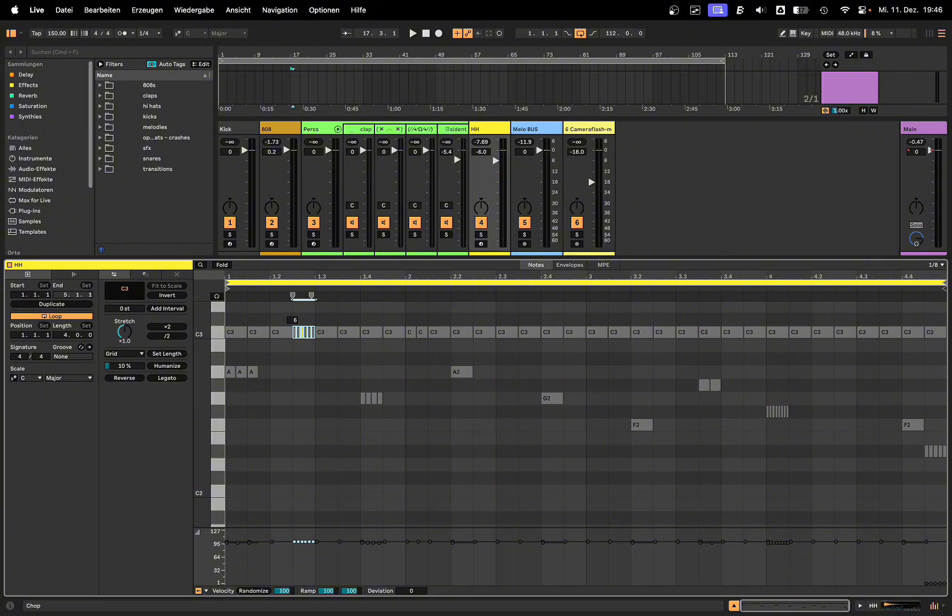
{"action": "key", "text": "super+Down"}
{"action": "key", "text": "super+Down"}
{"action": "key", "text": "super+Down"}
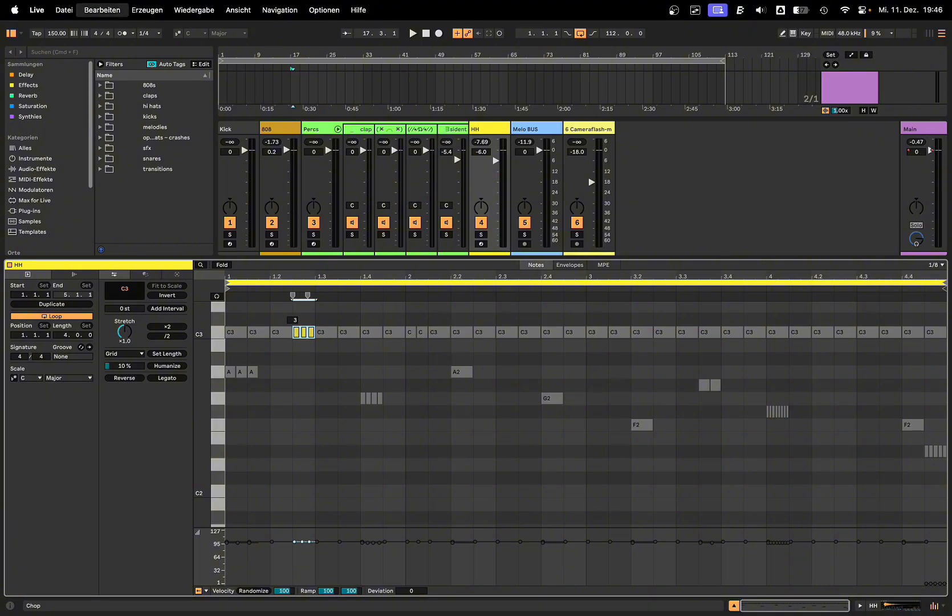
{"action": "key", "text": "super+a"}
{"action": "key", "text": "space"}
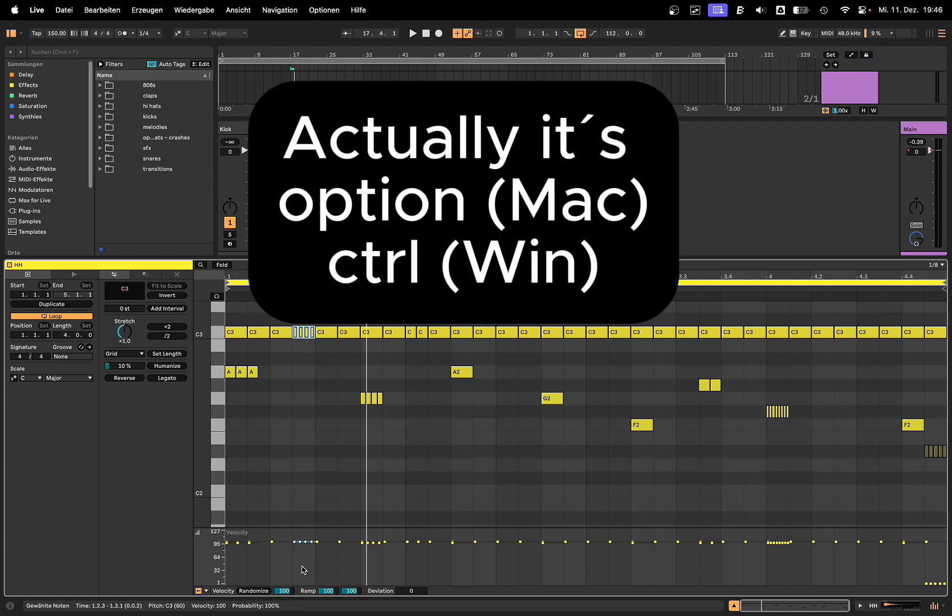
Draw a falling velocity ramp from about 88 to 65 across the four chopped C3 notes at 1.2.3
{"action": "key", "text": "b"}
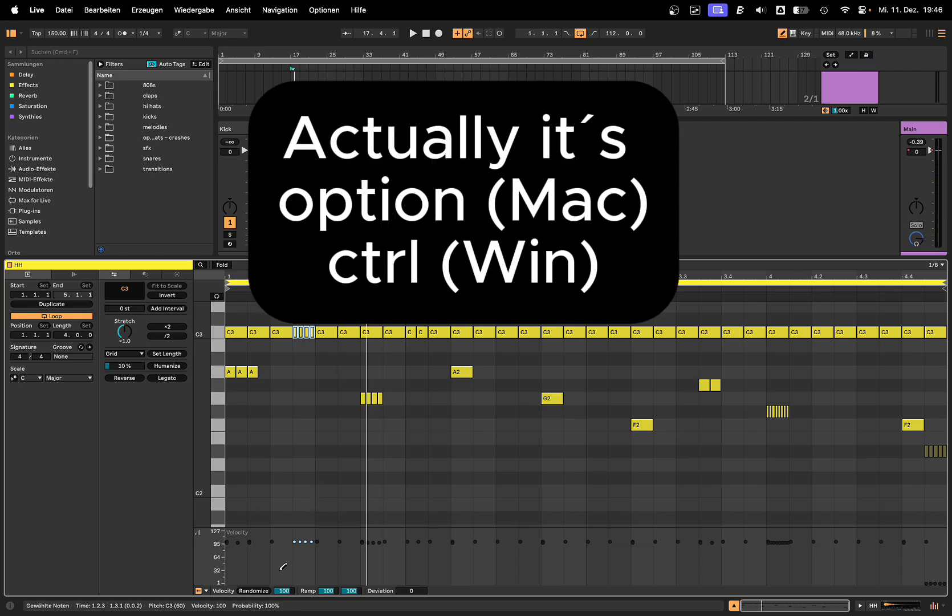
{"action": "left_click_drag", "start_coordinate": [293, 556], "coordinate": [321, 575]}
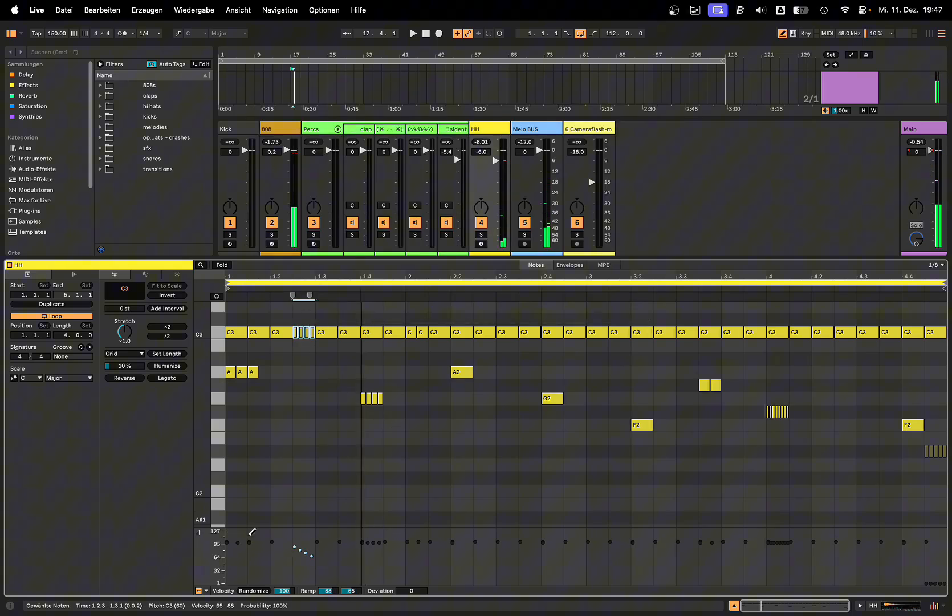
{"action": "key", "text": "b"}
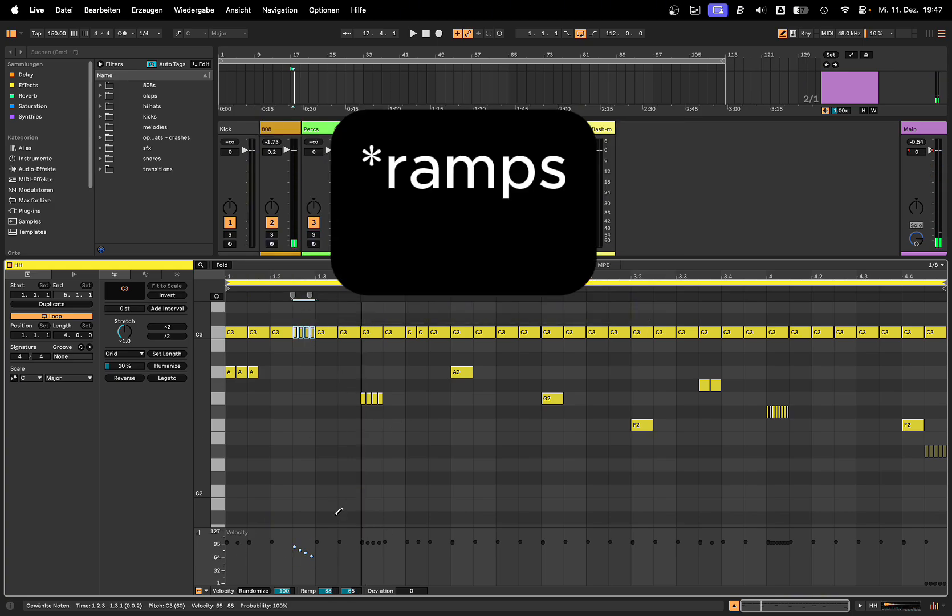
{"action": "left_click", "coordinate": [279, 411]}
{"action": "key", "text": "b"}
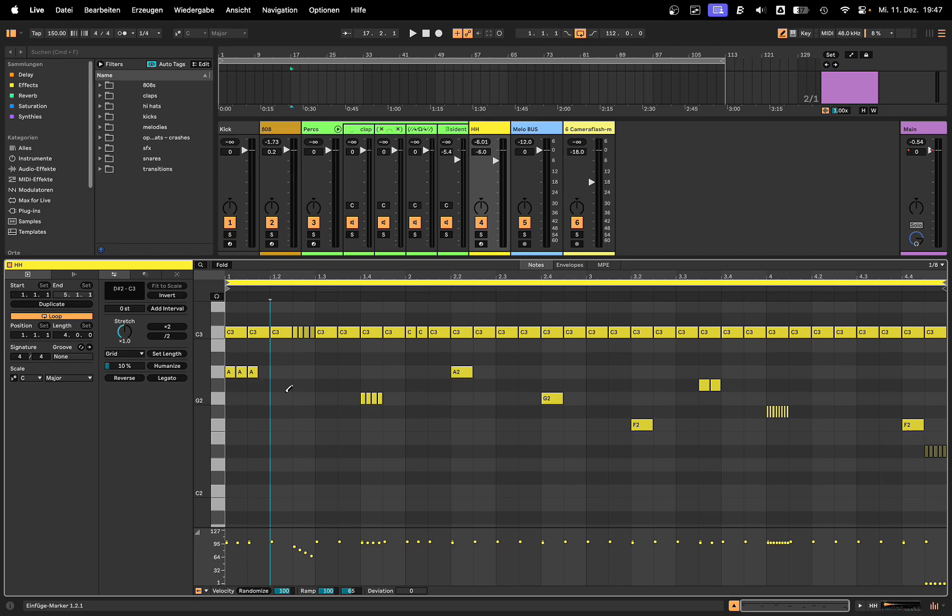
Chop the C3 hi-hat note at 1.3 into four equal 1/32 notes
{"action": "left_click_drag", "start_coordinate": [309, 274], "coordinate": [308, 325]}
{"action": "scroll", "coordinate": [319, 359], "scroll_direction": "left", "scroll_amount": 3}
{"action": "key", "text": "b"}
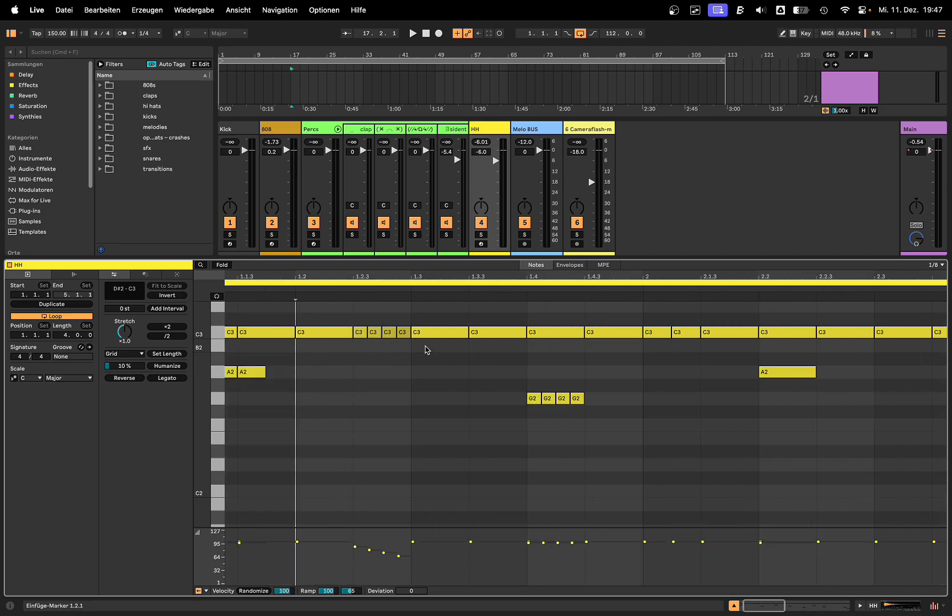
{"action": "left_click", "coordinate": [428, 335]}
{"action": "left_click", "coordinate": [444, 354]}
{"action": "left_click_drag", "start_coordinate": [444, 277], "coordinate": [454, 325]}
{"action": "left_click_drag", "start_coordinate": [485, 370], "coordinate": [391, 373]}
{"action": "left_click", "coordinate": [391, 332]}
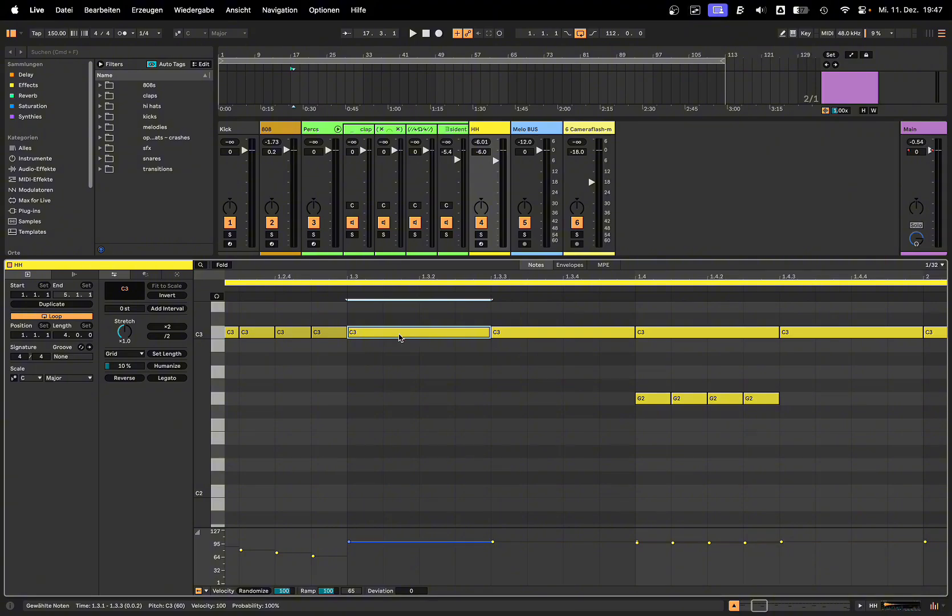
{"action": "key", "text": "super+e"}
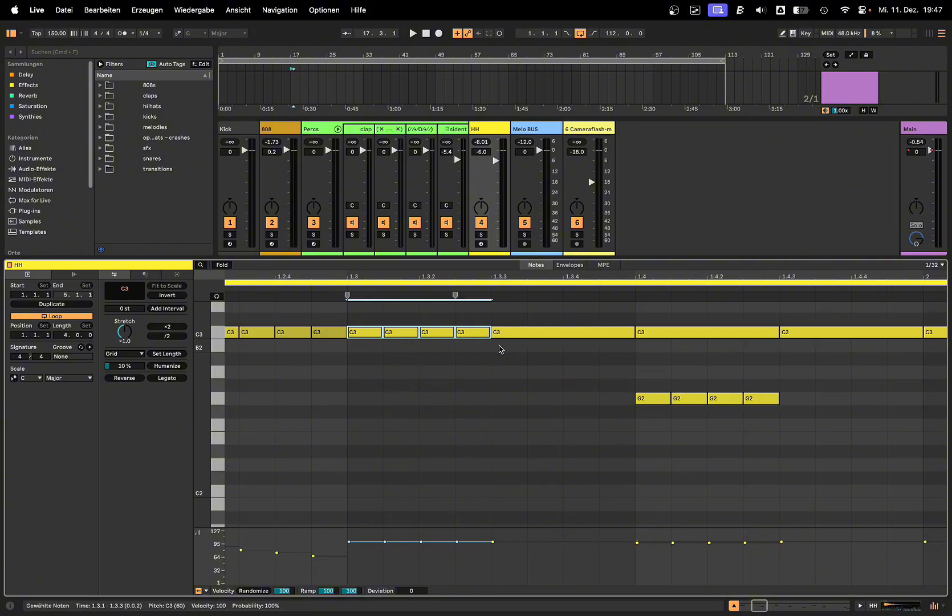
Draw four 1/32 A#2 notes below the chopped hats at 1.3, undo them and restore the single C3 note
{"action": "key", "text": "b"}
{"action": "left_click_drag", "start_coordinate": [366, 358], "coordinate": [472, 359]}
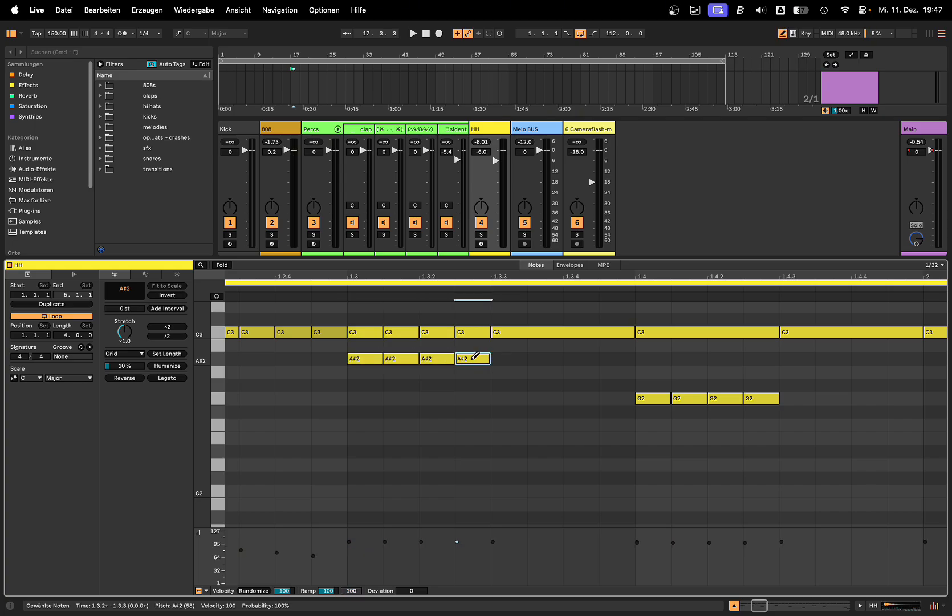
{"action": "key", "text": "super+z"}
{"action": "key", "text": "b"}
{"action": "left_click_drag", "start_coordinate": [380, 335], "coordinate": [490, 335]}
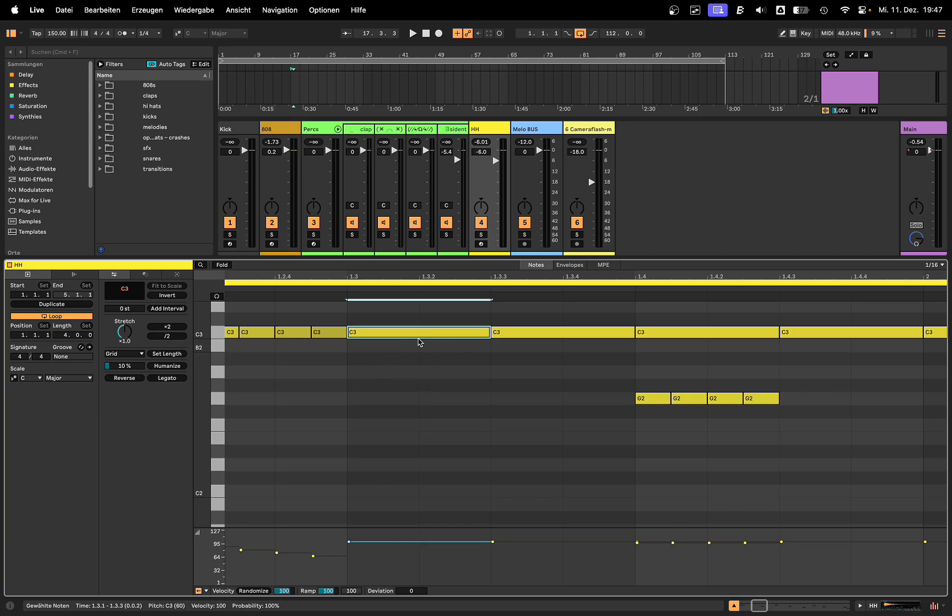
Split the C3 hi-hat note at 1.3 into two 1/16 notes and select the first one
{"action": "key", "text": "super+e"}
{"action": "left_click", "coordinate": [380, 337]}
{"action": "left_click_drag", "start_coordinate": [395, 277], "coordinate": [395, 251]}
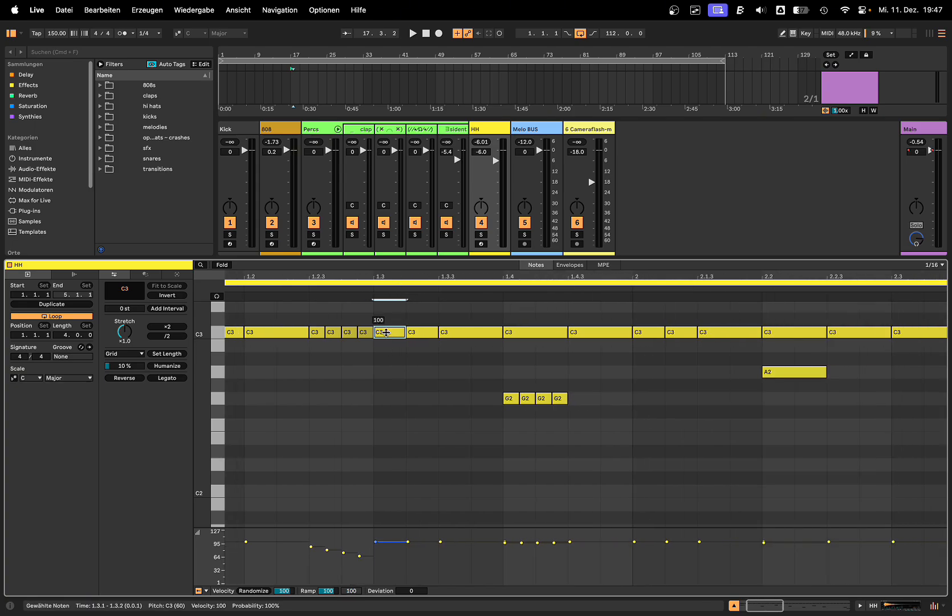
Chop the 1/16 hi-hat note at 1.3 into a fast roll, move the roll down to A#2 and play the clip
{"action": "key", "text": "super+e"}
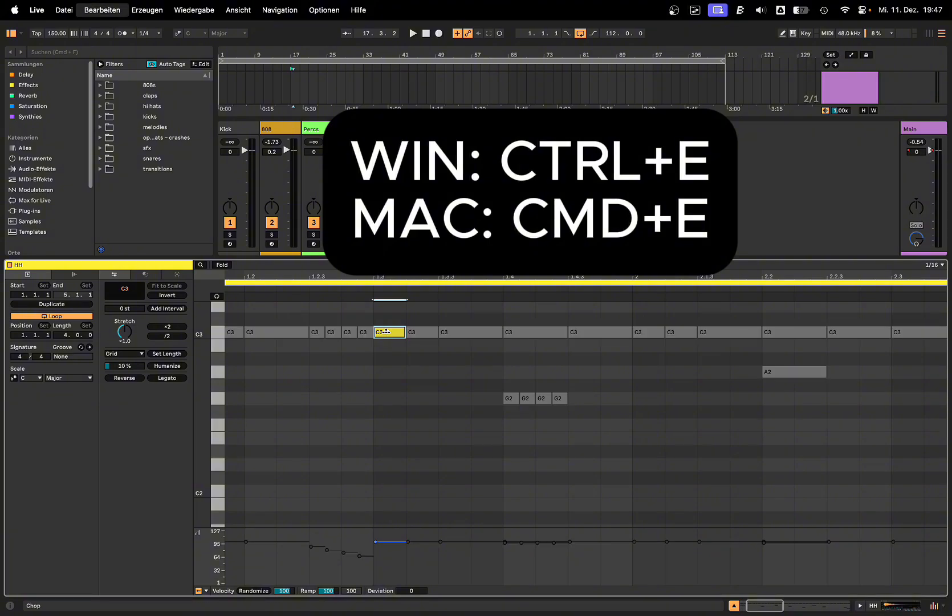
{"action": "left_click_drag", "start_coordinate": [386, 333], "coordinate": [364, 359]}
{"action": "key", "text": "space"}
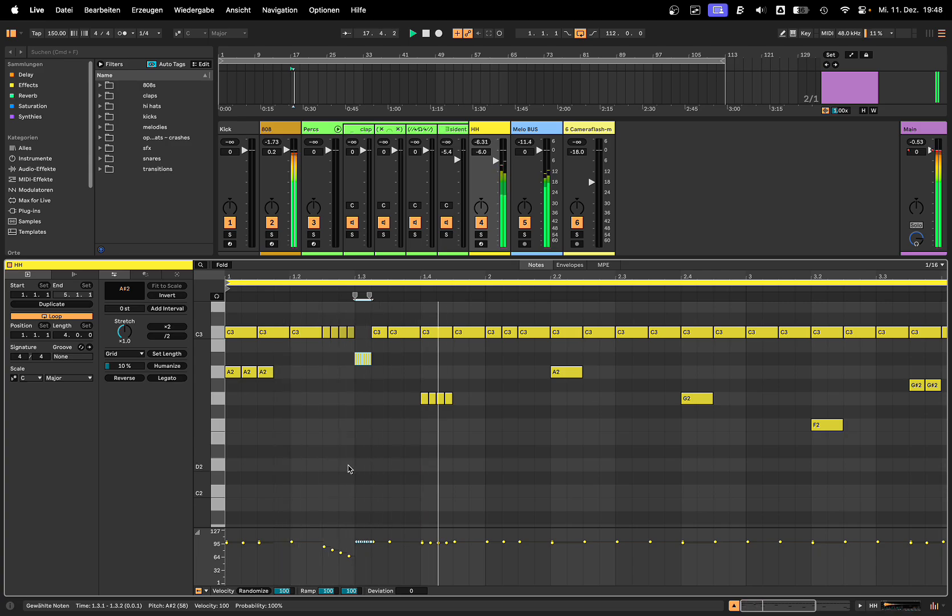
Draw a falling velocity ramp from 61 to 36 across the A#2 hi-hat roll at 1.3
{"action": "key", "text": "b"}
{"action": "mouse_move", "coordinate": [352, 555]}
{"action": "left_mouse_down"}
{"action": "mouse_move", "coordinate": [368, 544]}
{"action": "mouse_move", "coordinate": [388, 575]}
{"action": "left_mouse_up"}
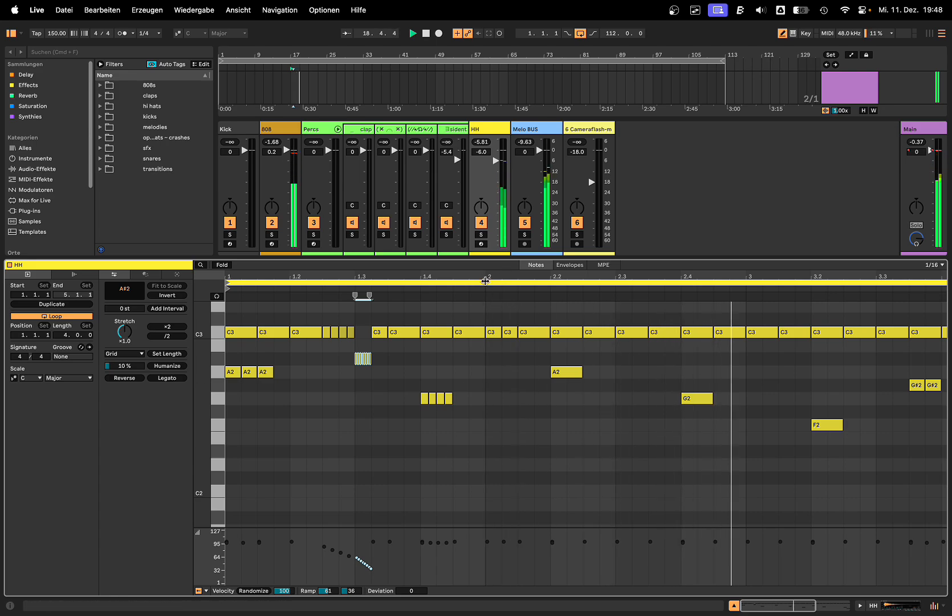
{"action": "left_click", "coordinate": [675, 11]}
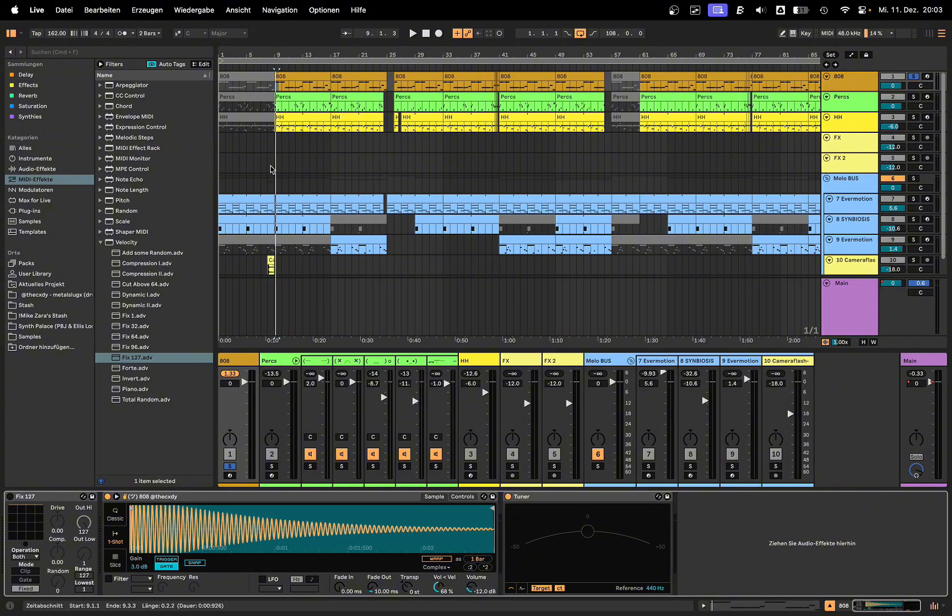
Open the 808 clip at bar 9, shorten its first D#3 note to end at 1.1.3 and listen to it
{"action": "double_click", "coordinate": [289, 76]}
{"action": "key", "text": "shift+Tab"}
{"action": "key", "text": "shift+Tab"}
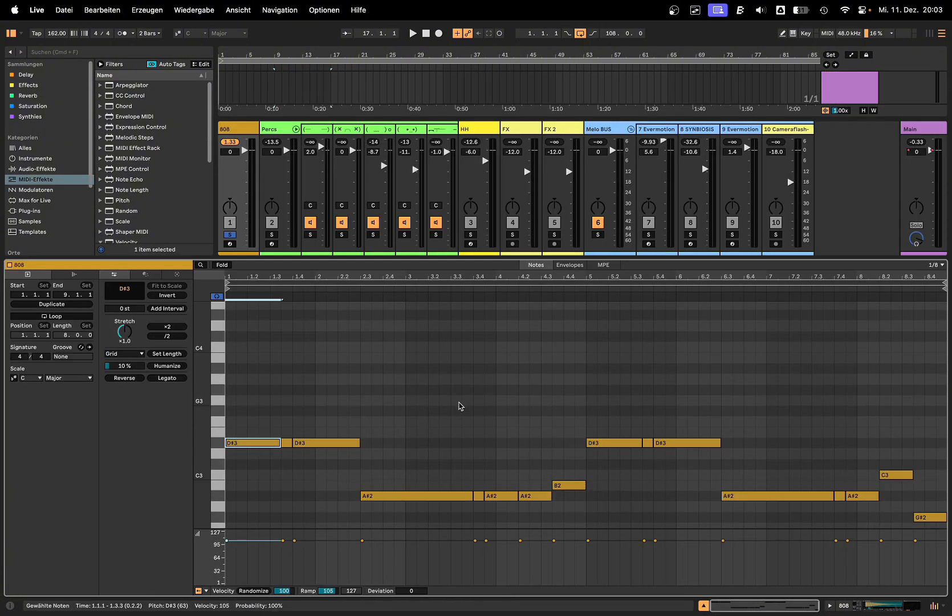
{"action": "mouse_move", "coordinate": [472, 499]}
{"action": "left_mouse_down"}
{"action": "mouse_move", "coordinate": [453, 506]}
{"action": "mouse_move", "coordinate": [469, 497]}
{"action": "left_mouse_up"}
{"action": "left_click_drag", "start_coordinate": [280, 446], "coordinate": [236, 443]}
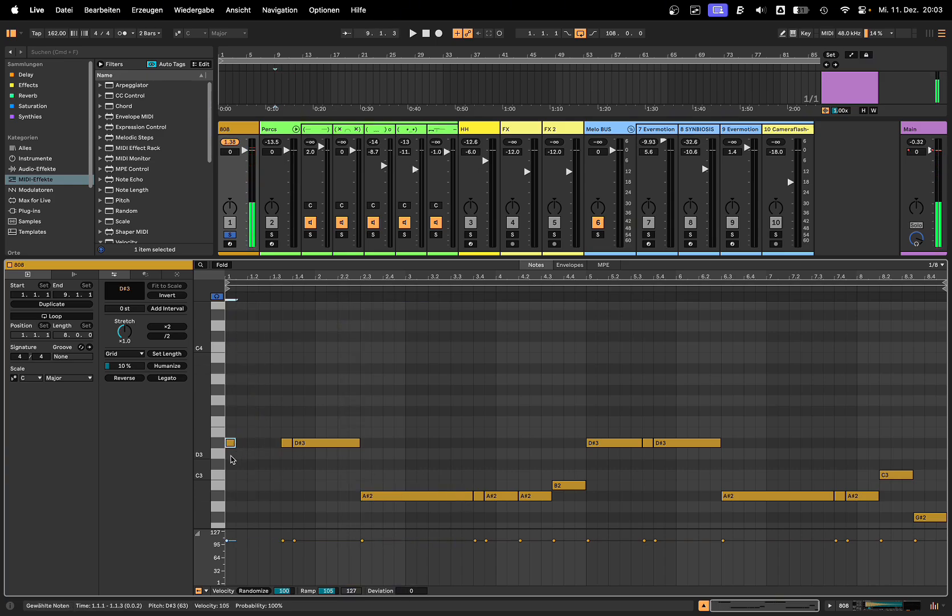
{"action": "key", "text": "space"}
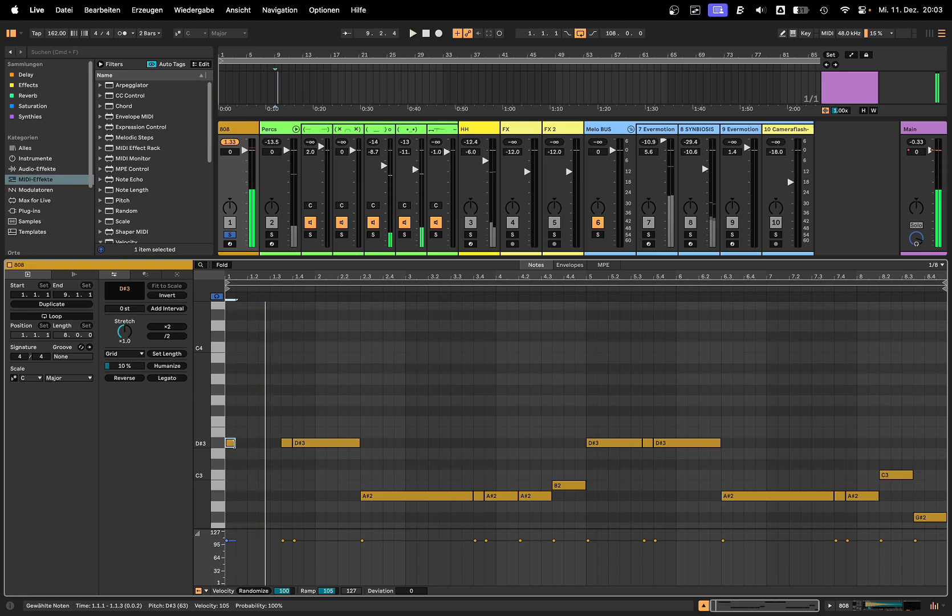
Check the 808 sampler's settings, shorten the clip's first D#3 note once more to end at 1.1.3, and readjust its length
{"action": "key", "text": "Tab"}
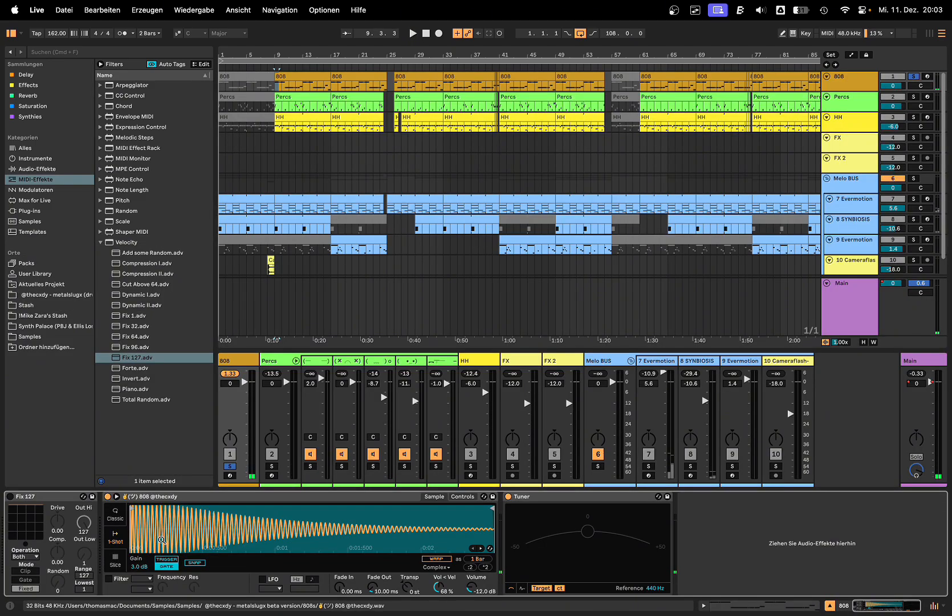
{"action": "key", "text": "shift+Tab"}
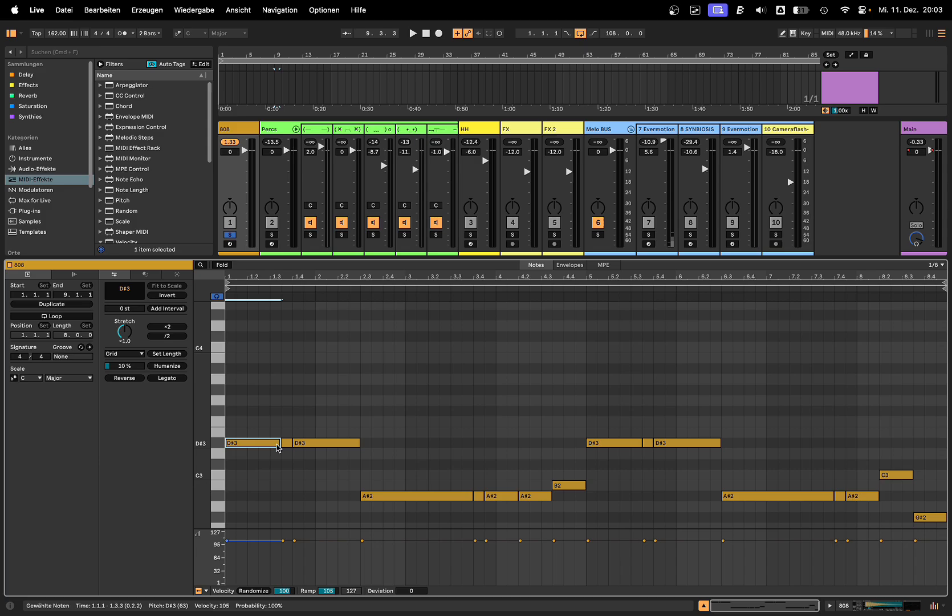
{"action": "left_click_drag", "start_coordinate": [278, 442], "coordinate": [238, 445]}
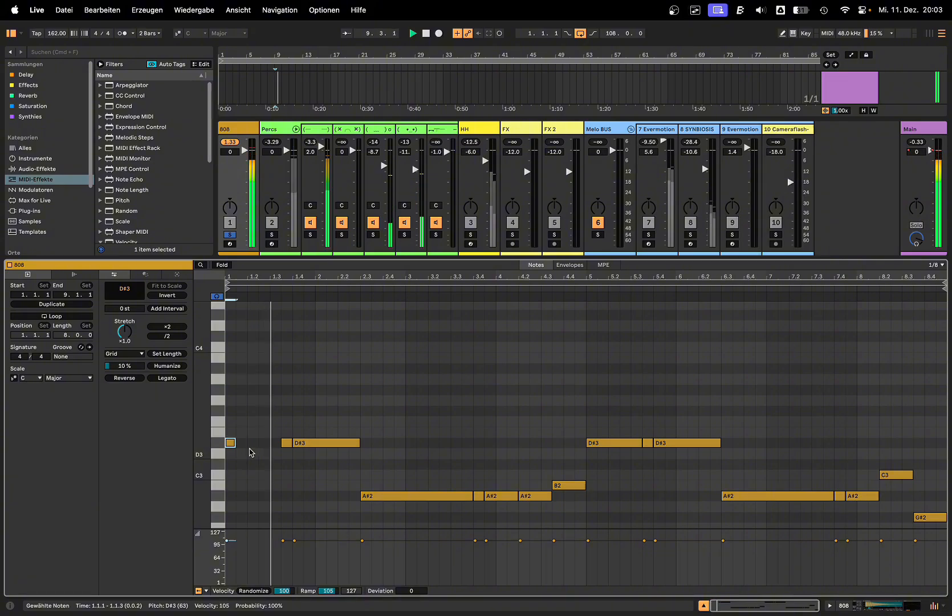
{"action": "left_click_drag", "start_coordinate": [238, 444], "coordinate": [263, 444]}
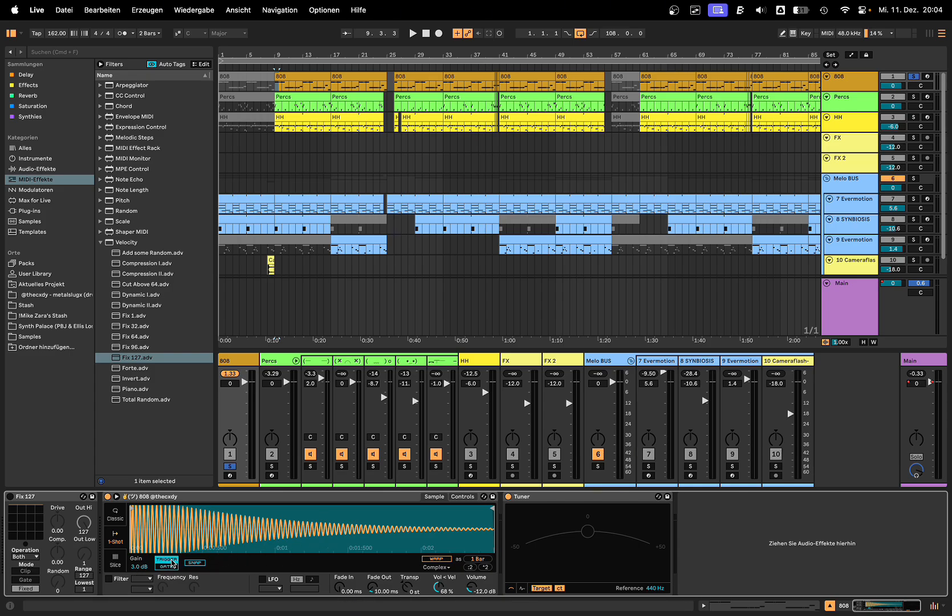
Raise the 808 sample's fade-out to 983 ms, pull its end point further in and play the shortened 808
{"action": "left_click_drag", "start_coordinate": [374, 589], "coordinate": [342, 512]}
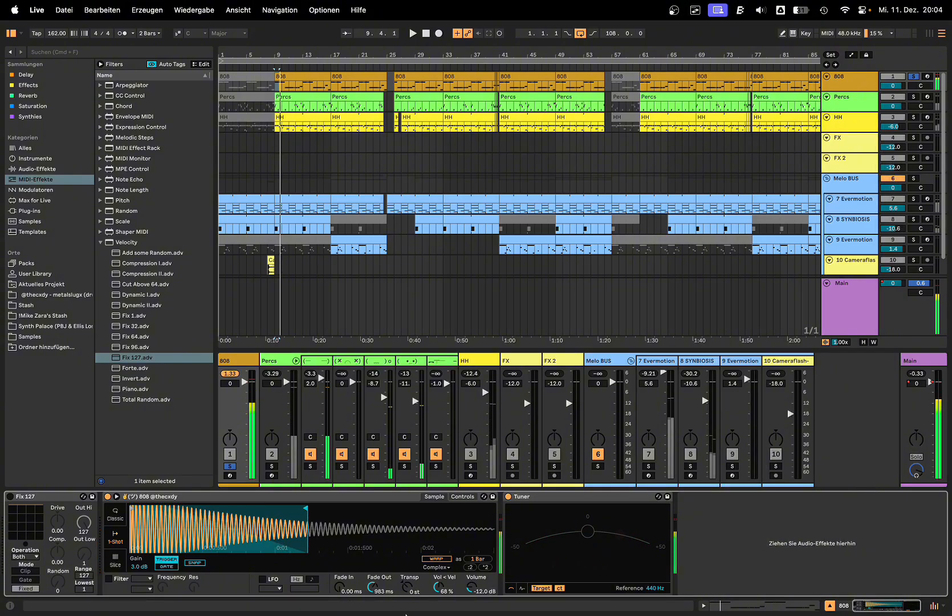
{"action": "mouse_move", "coordinate": [307, 507]}
{"action": "left_mouse_down"}
{"action": "mouse_move", "coordinate": [203, 507]}
{"action": "mouse_move", "coordinate": [222, 508]}
{"action": "left_mouse_up"}
{"action": "key", "text": "space"}
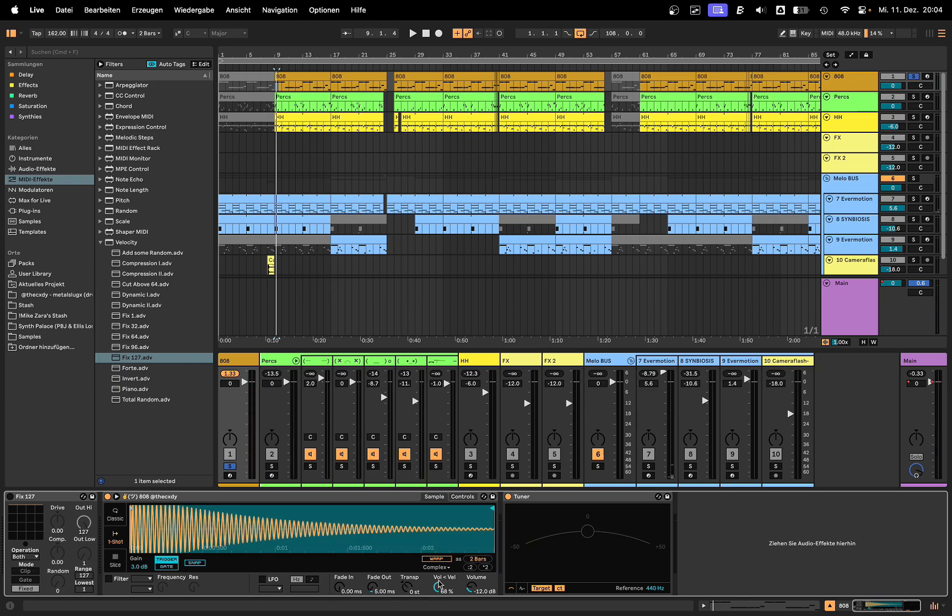
Play the 808 from bar 9 to hear how its sampler's Vol < Vel amount and the fixed 127 velocity affect it
{"action": "key", "text": "space"}
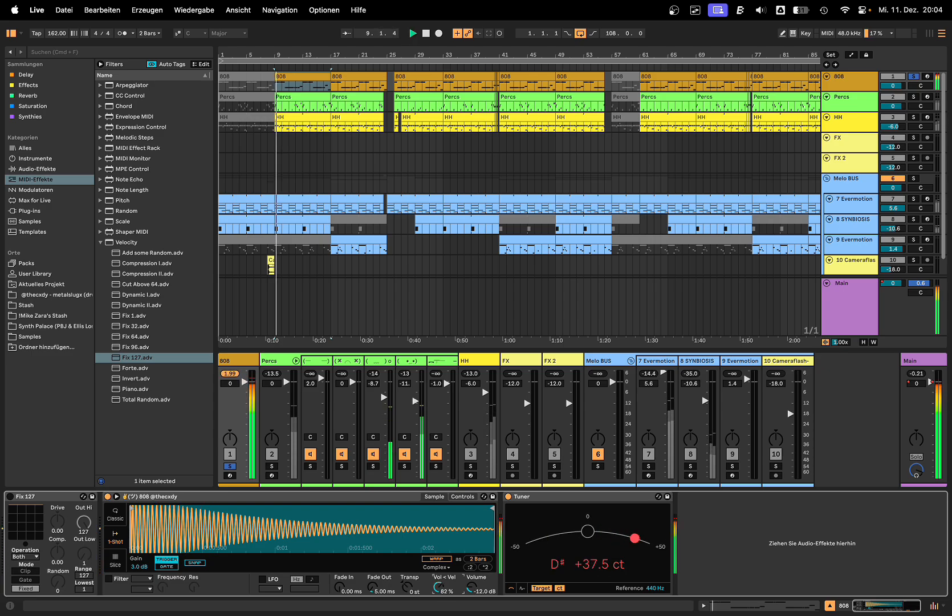
{"action": "key", "text": "space"}
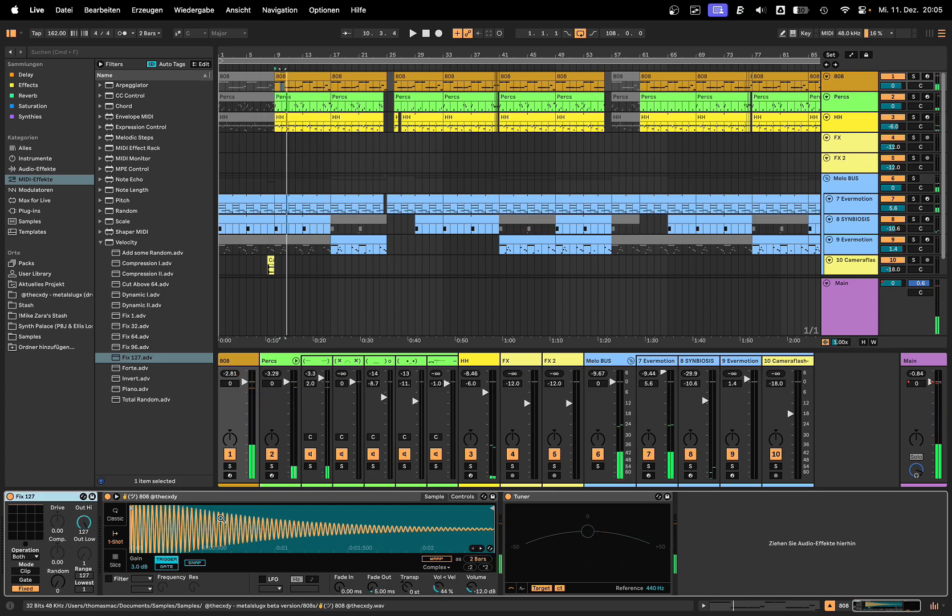
{"action": "key", "text": "space"}
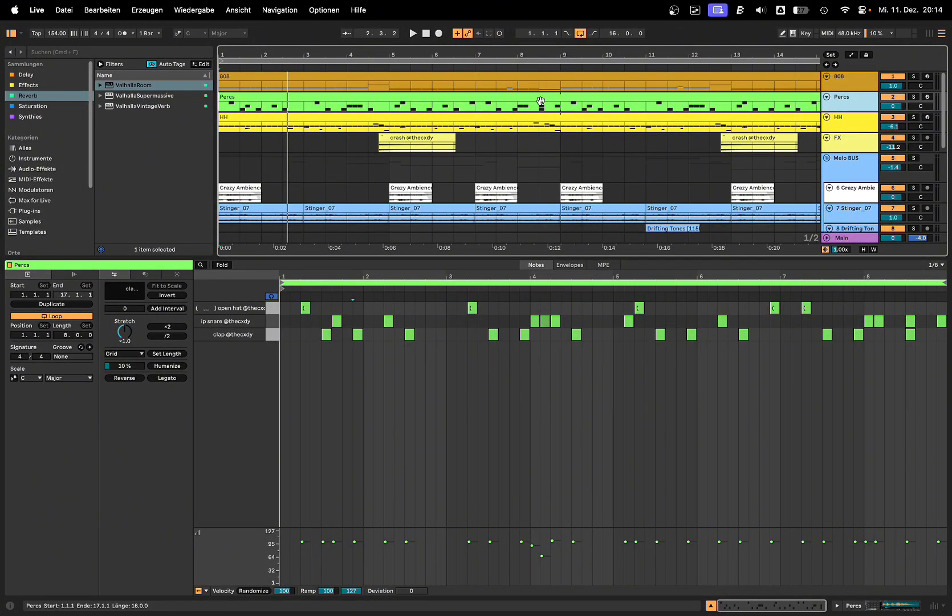
Audition the clap in the Percs drum rack and show the hi-hat sampler on the HH track
{"action": "double_click", "coordinate": [840, 101]}
{"action": "left_click", "coordinate": [45, 590]}
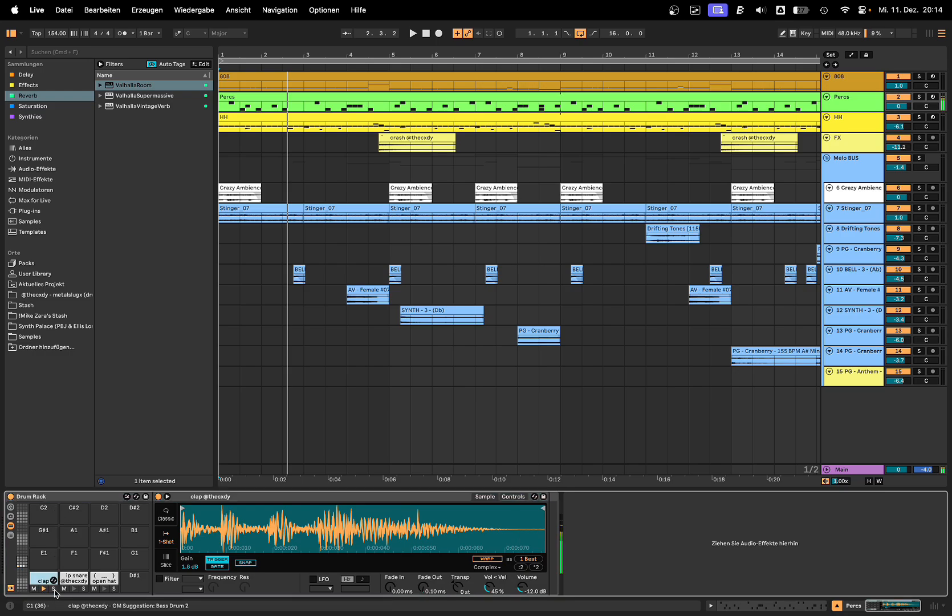
{"action": "left_click", "coordinate": [357, 114]}
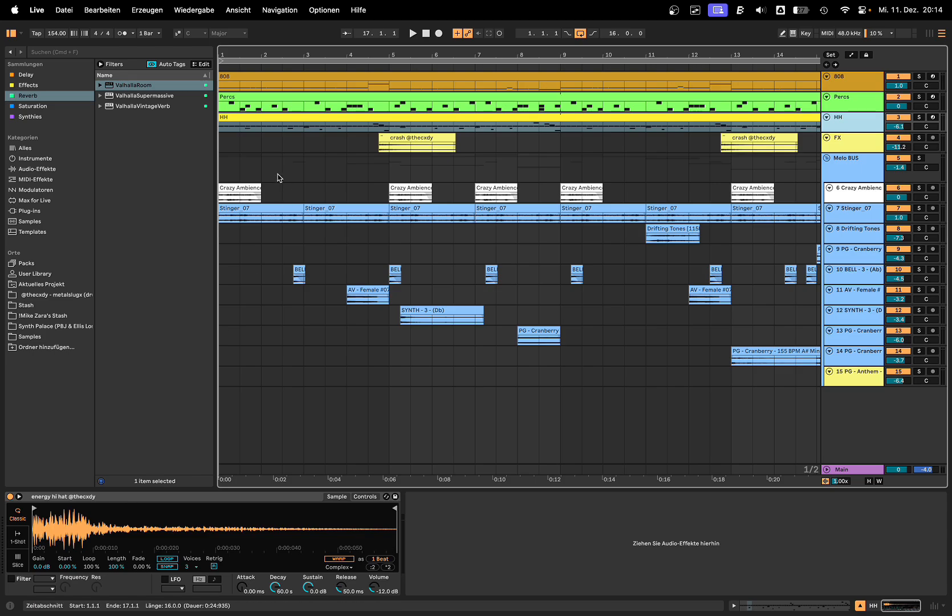
Open the HH clip and select its C3 notes from 1.2.1 to 2.4.1, then the hi-hat notes from 2.2.1 to 3.3.3
{"action": "double_click", "coordinate": [281, 132]}
{"action": "left_click_drag", "start_coordinate": [249, 338], "coordinate": [329, 380]}
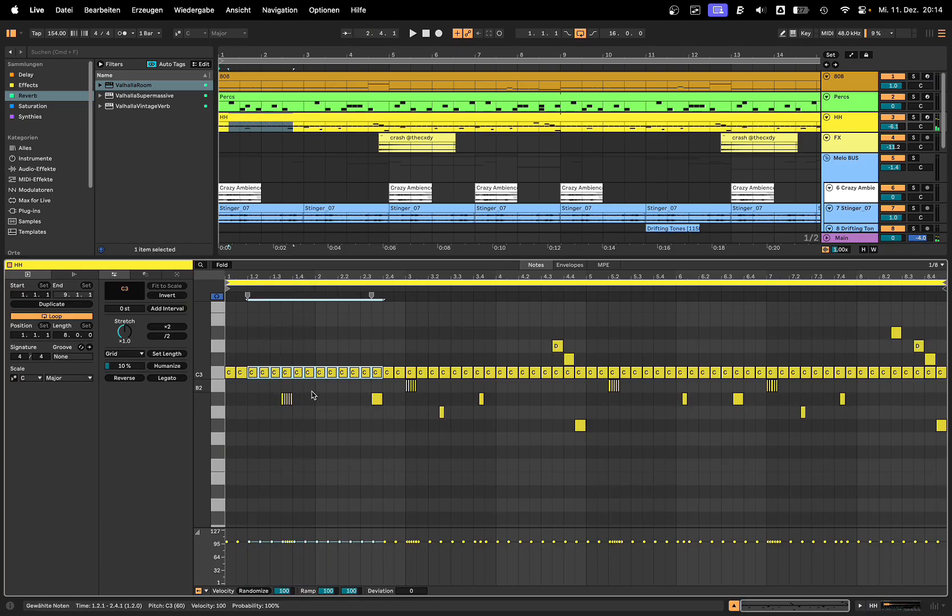
{"action": "left_click_drag", "start_coordinate": [340, 331], "coordinate": [454, 442]}
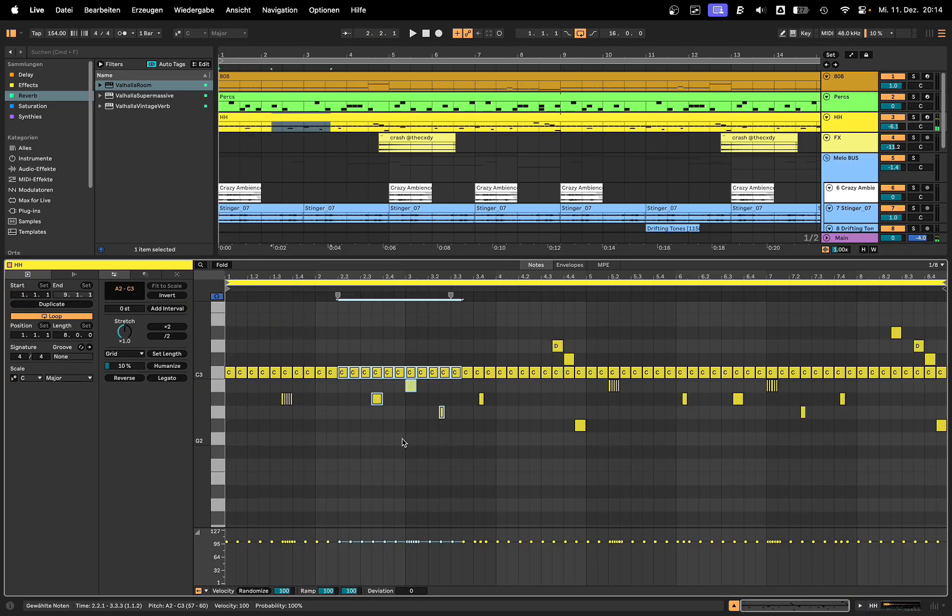
Return to the Percs track and select all open hat notes in its clip
{"action": "key", "text": "Up"}
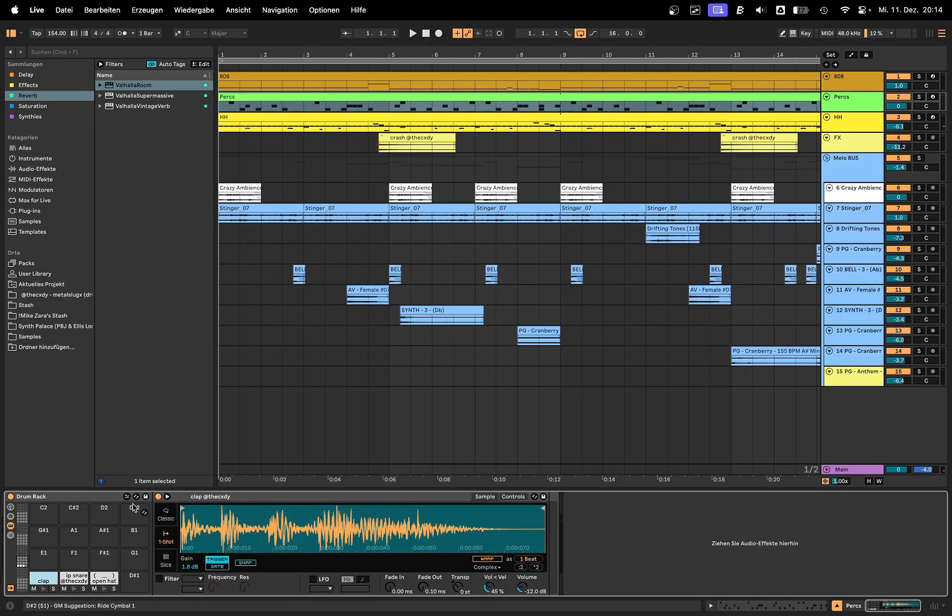
{"action": "key", "text": "shift+Tab"}
{"action": "left_click", "coordinate": [274, 308]}
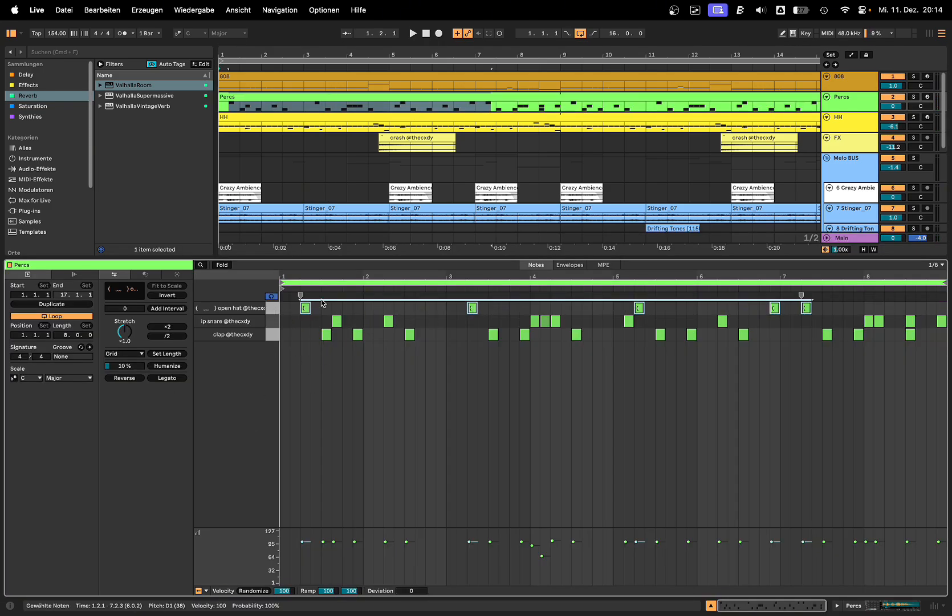
Look at the HH clip's notes again, then show the Percs drum rack and its sounds
{"action": "key", "text": "Down"}
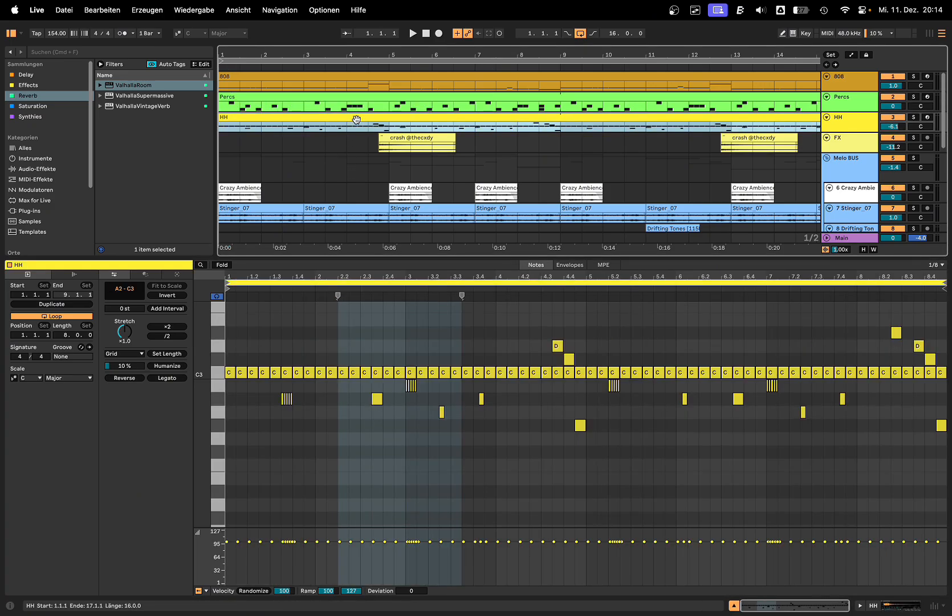
{"action": "key", "text": "shift+Tab"}
{"action": "key", "text": "Up"}
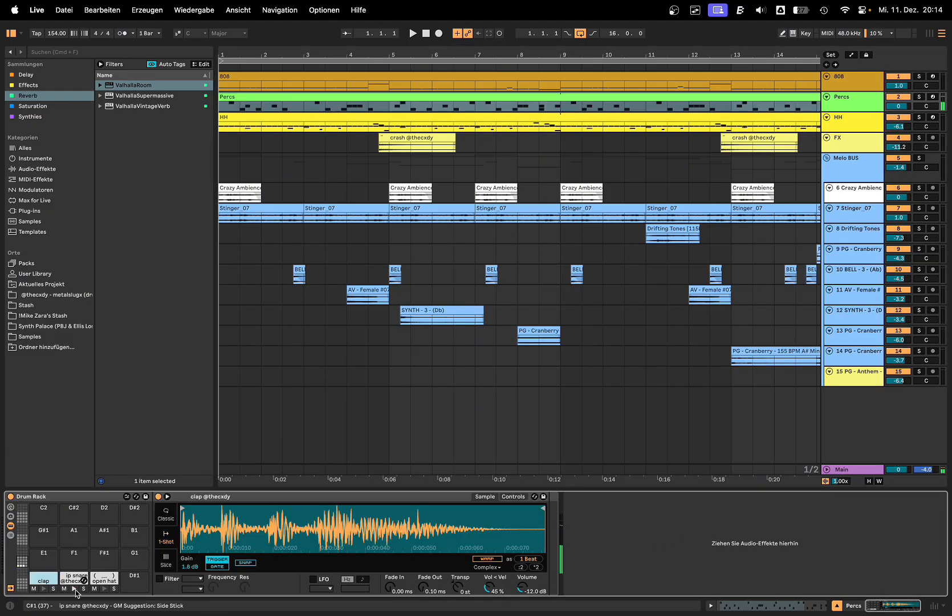
Reopen the Percs clip and play the whole beat from bar 1, then stop playback
{"action": "key", "text": "shift+Tab"}
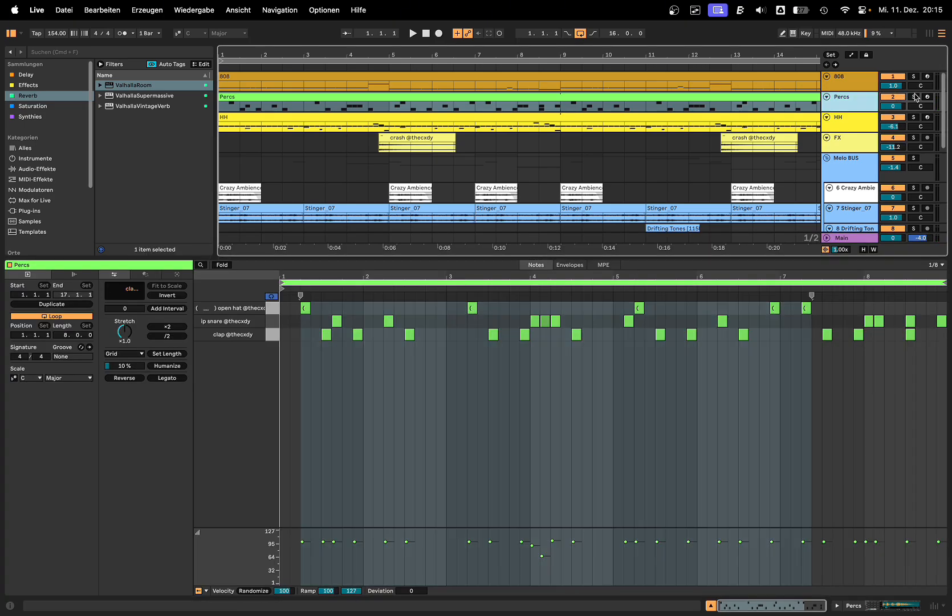
{"action": "key", "text": "space"}
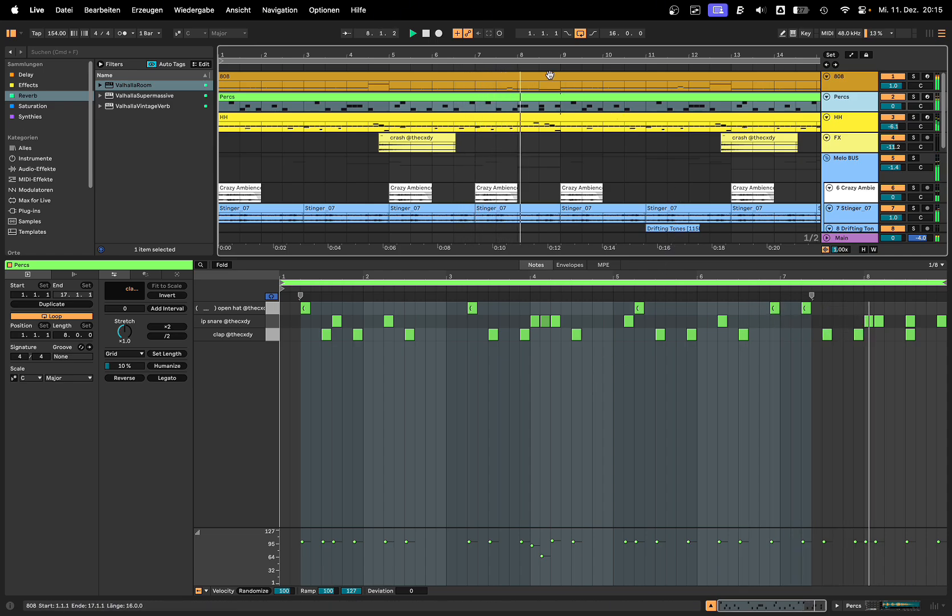
{"action": "left_click", "coordinate": [425, 34]}
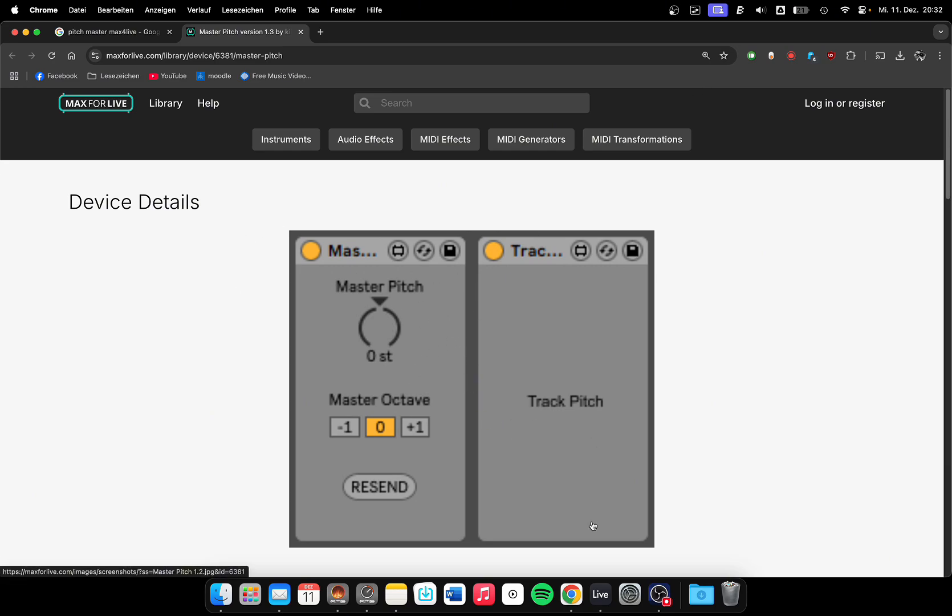
Switch to Ableton Live, show the 808 track's devices, search the browser for "pitch" and select Master Pitch.amxd
{"action": "left_click", "coordinate": [600, 594]}
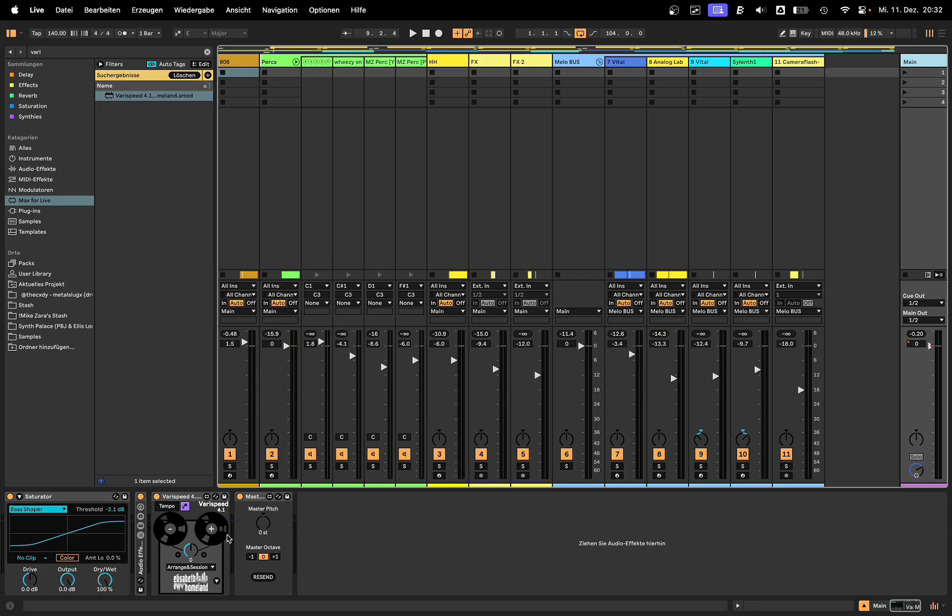
{"action": "left_click", "coordinate": [238, 65]}
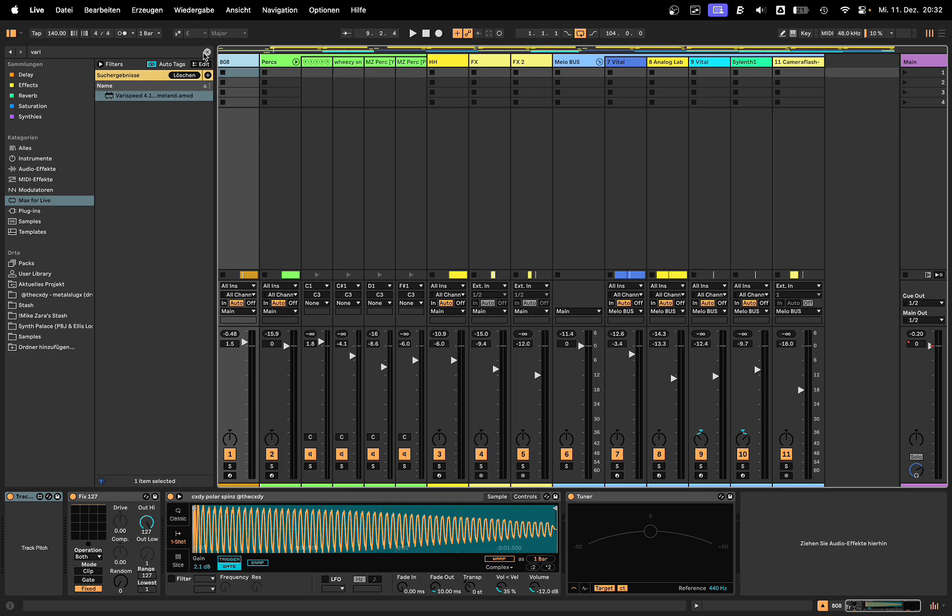
{"action": "left_click", "coordinate": [206, 52]}
{"action": "type", "text": "pitch"}
{"action": "left_click", "coordinate": [139, 97]}
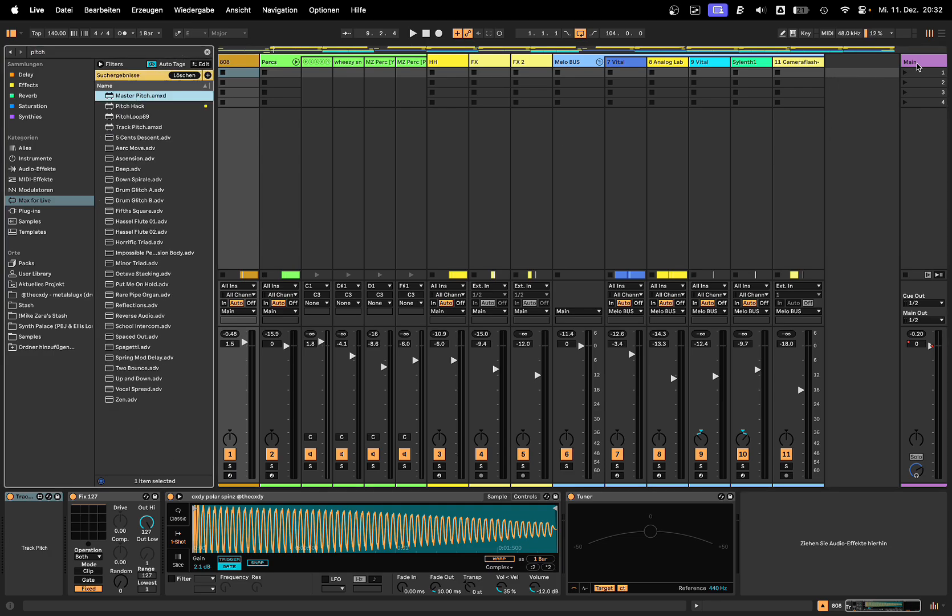
Locate the Master Pitch device on the Main track and the Track Pitch device on the 808 track
{"action": "left_click", "coordinate": [917, 64]}
{"action": "left_click", "coordinate": [259, 499]}
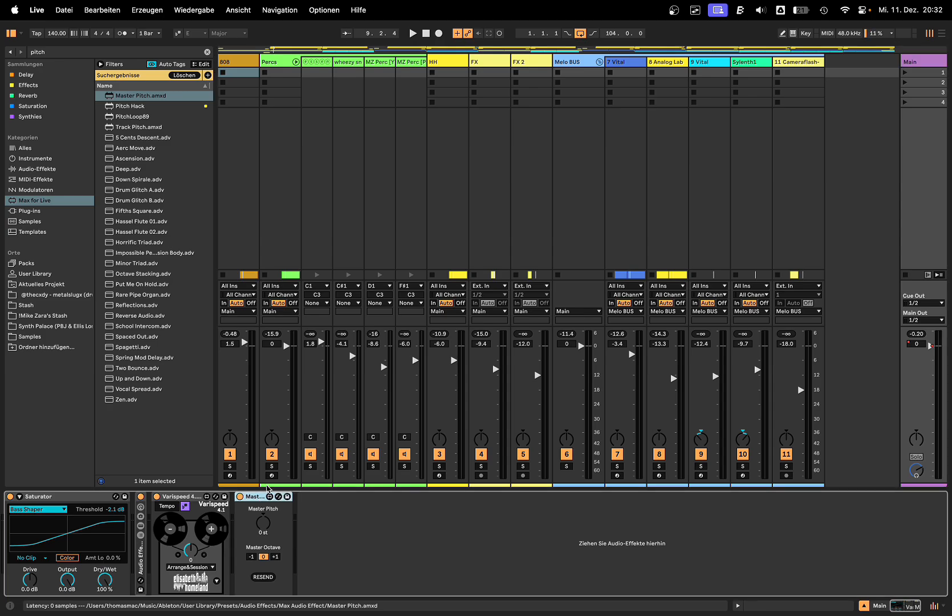
{"action": "left_click", "coordinate": [125, 127]}
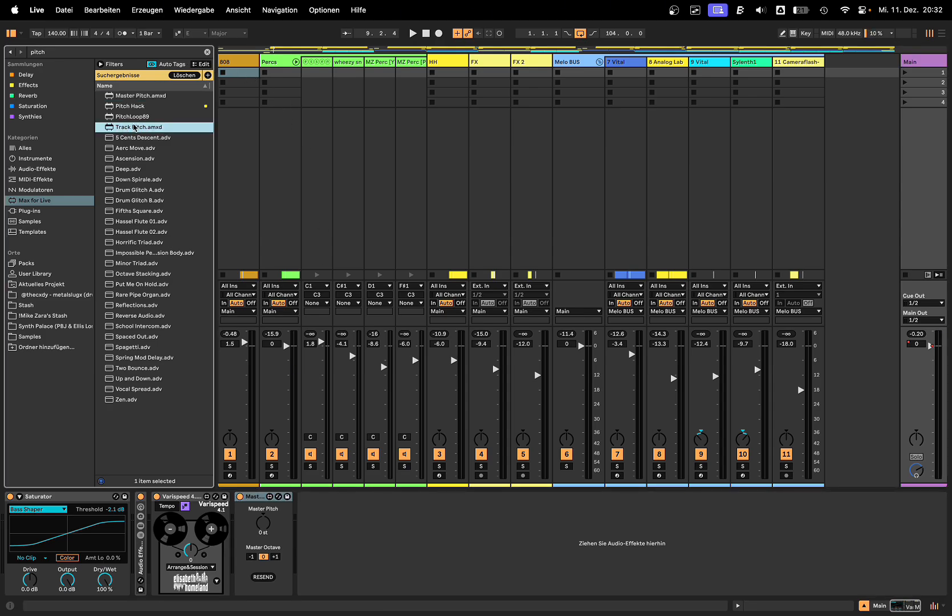
{"action": "left_click", "coordinate": [240, 63]}
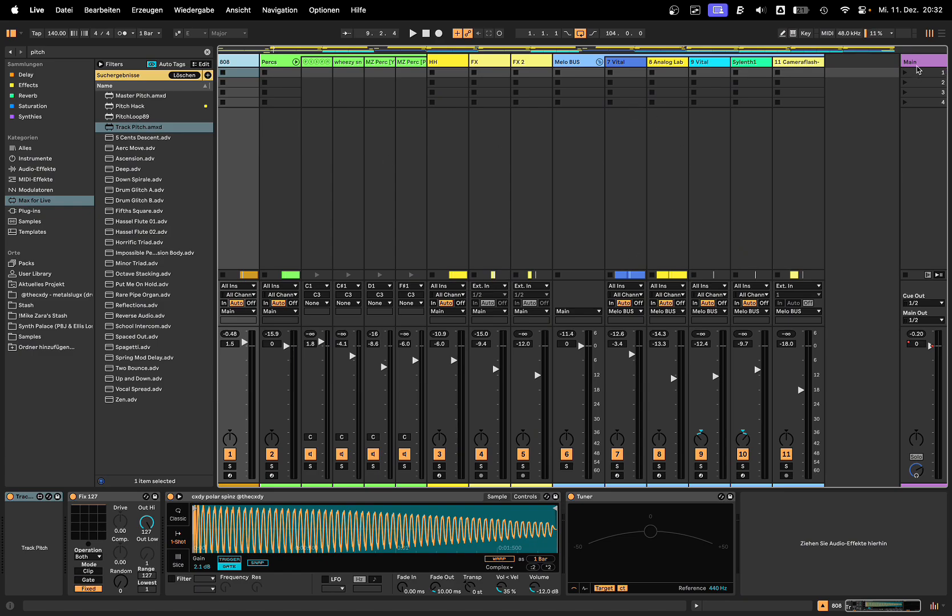
Try Master Pitch on the Main track at -4 st, reset it to 0 st and play the beat from bar 9
{"action": "left_click", "coordinate": [917, 69]}
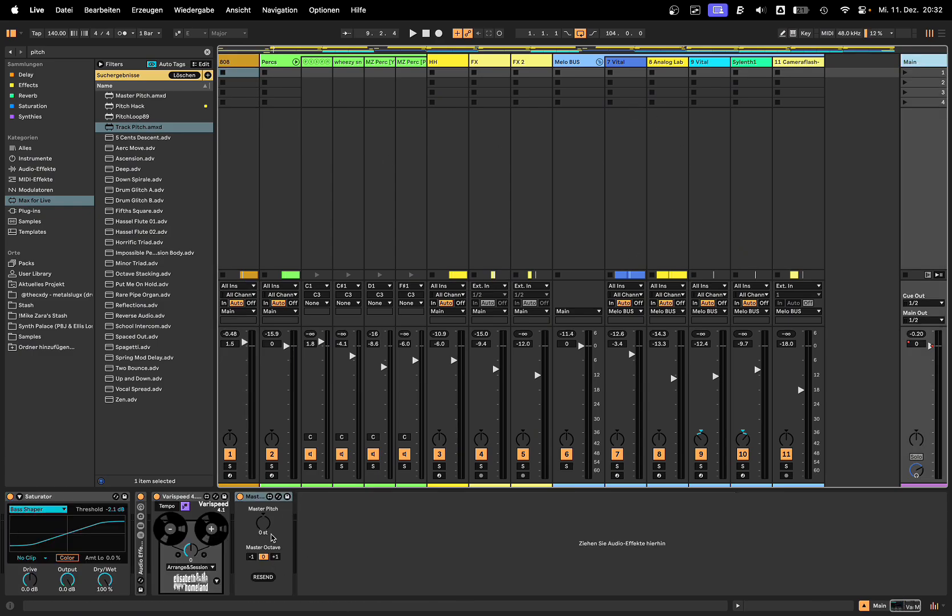
{"action": "left_click", "coordinate": [264, 529]}
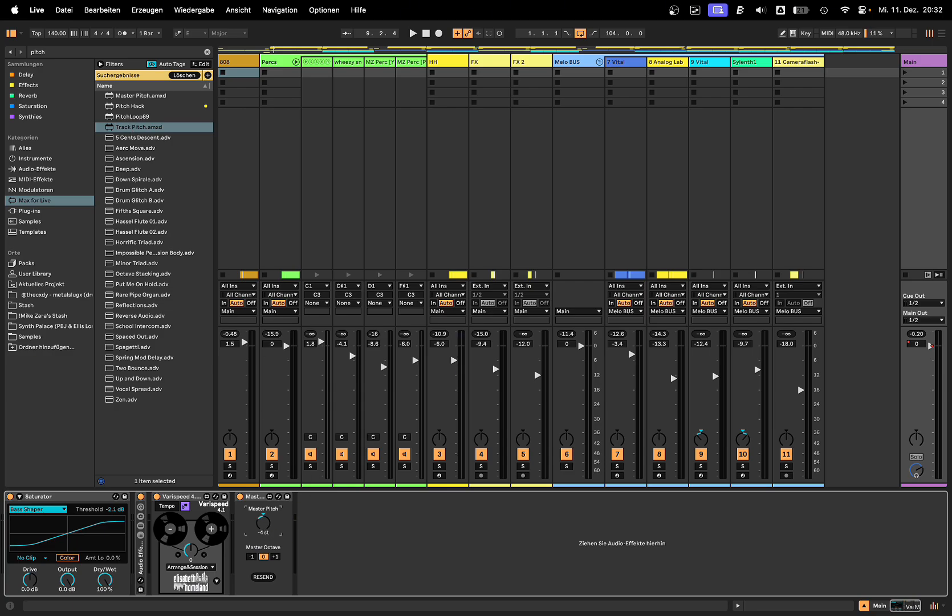
{"action": "key", "text": "space"}
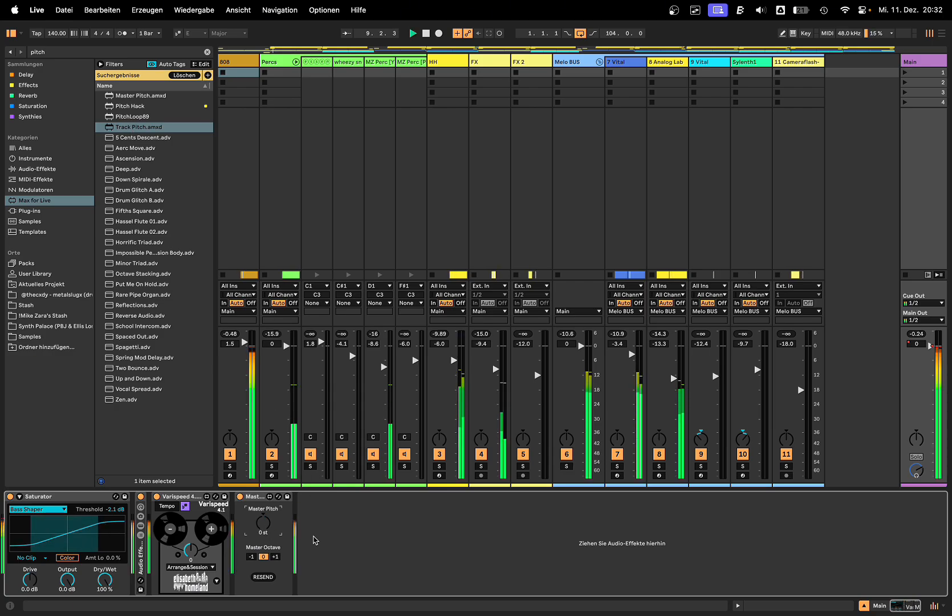
{"action": "key", "text": "space"}
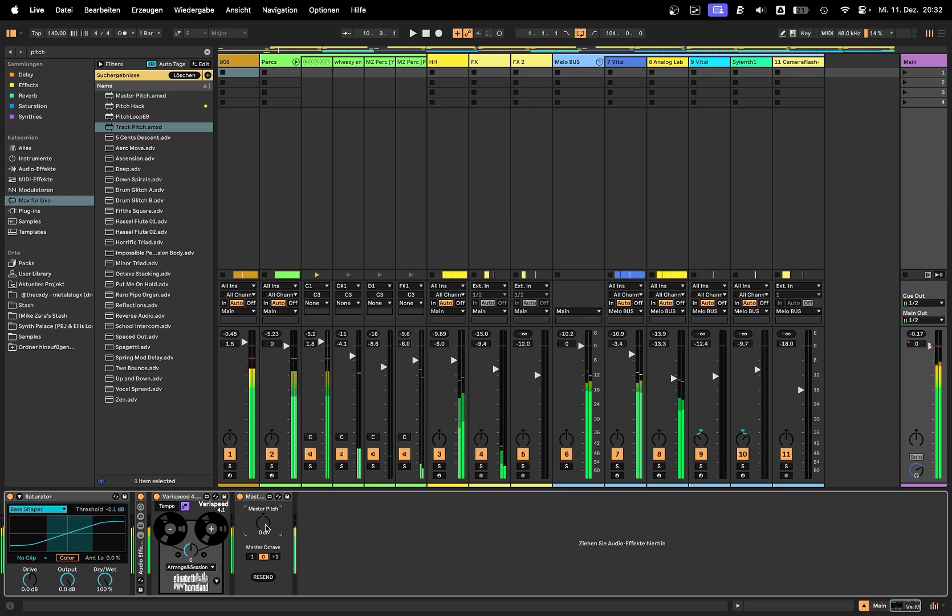
Play the beat with Master Pitch at +1 st, then at -2 st
{"action": "left_click_drag", "start_coordinate": [266, 523], "coordinate": [266, 520]}
{"action": "key", "text": "space"}
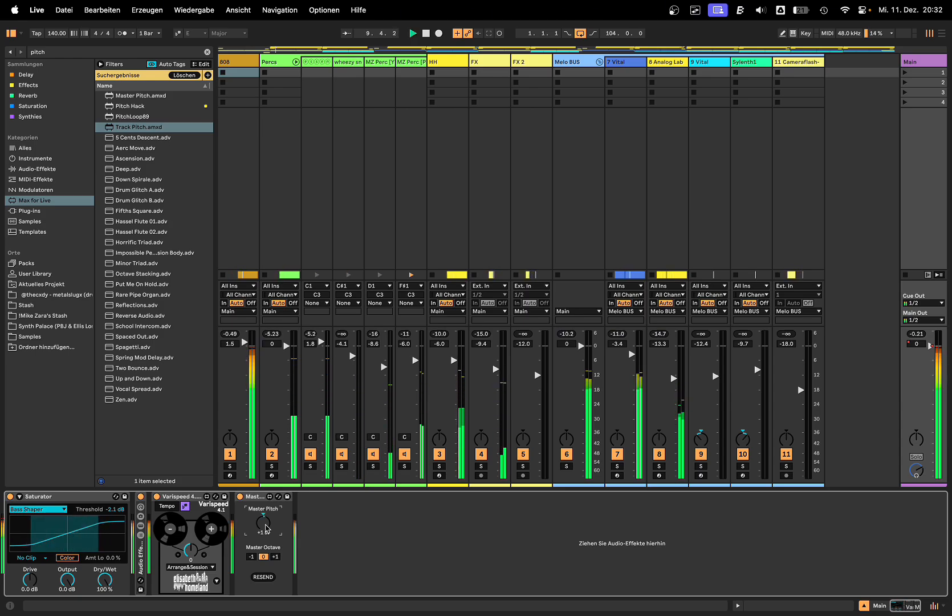
{"action": "left_click_drag", "start_coordinate": [265, 525], "coordinate": [265, 532]}
{"action": "key", "text": "space"}
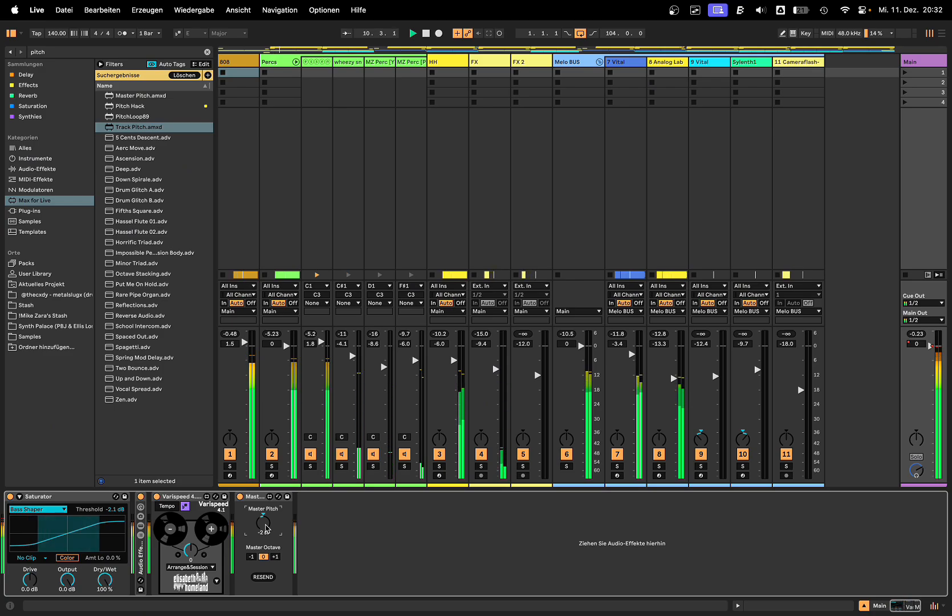
Show the arrangement and delete the Master Pitch device from the Main track
{"action": "key", "text": "Tab"}
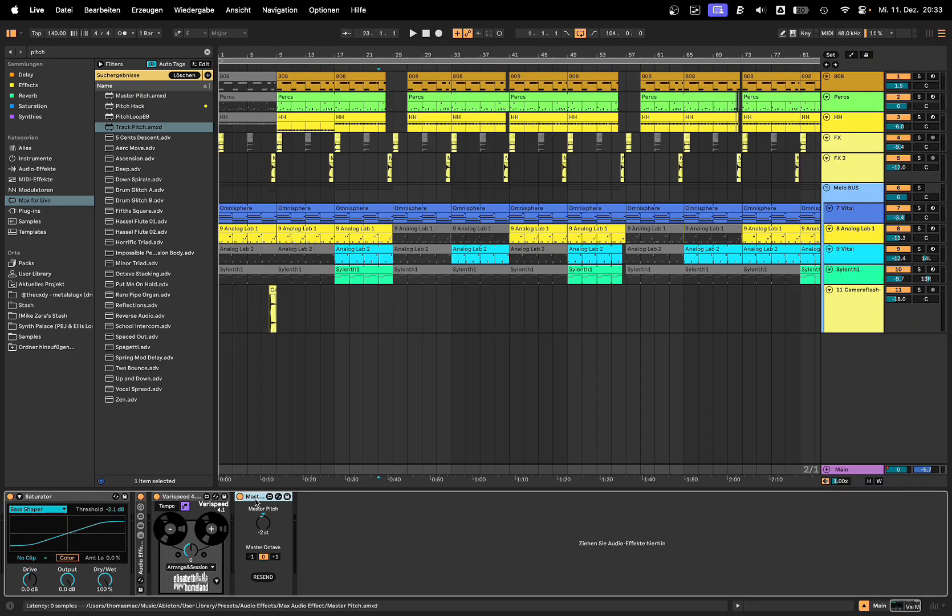
{"action": "key", "text": "BackSpace"}
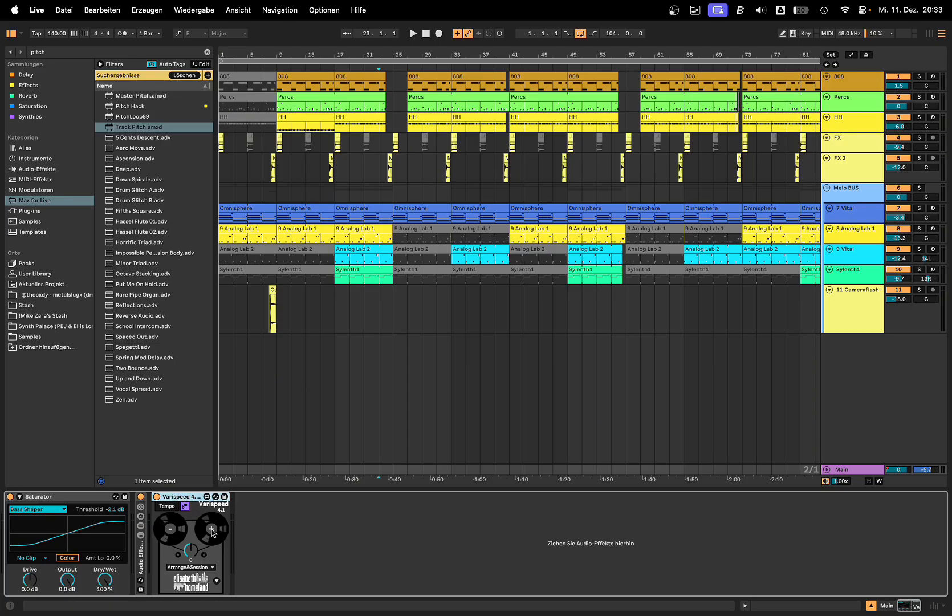
Play the beat from bar 9 with Varispeed transposed to 1, then lower it to 0 and on to -1
{"action": "left_click", "coordinate": [211, 531]}
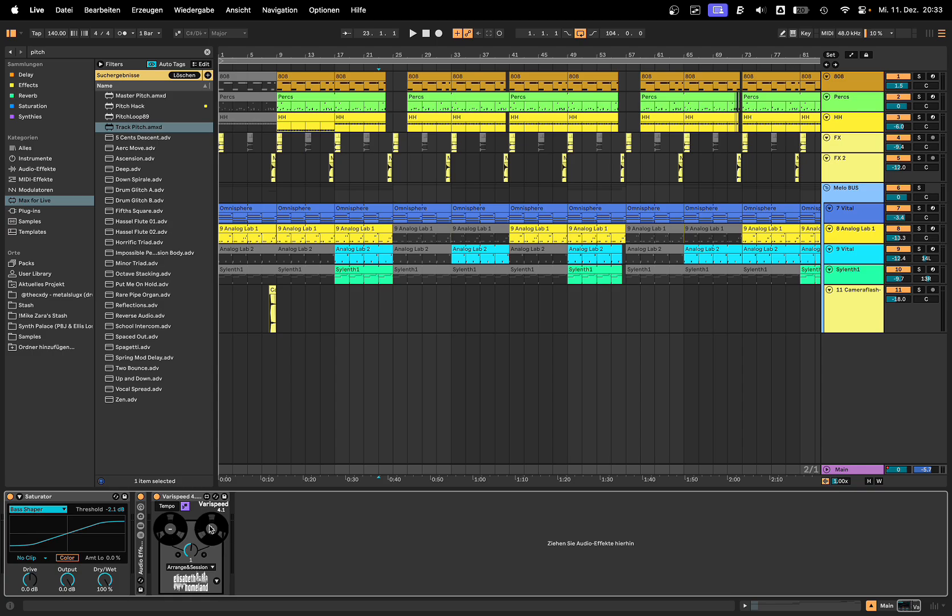
{"action": "key", "text": "space"}
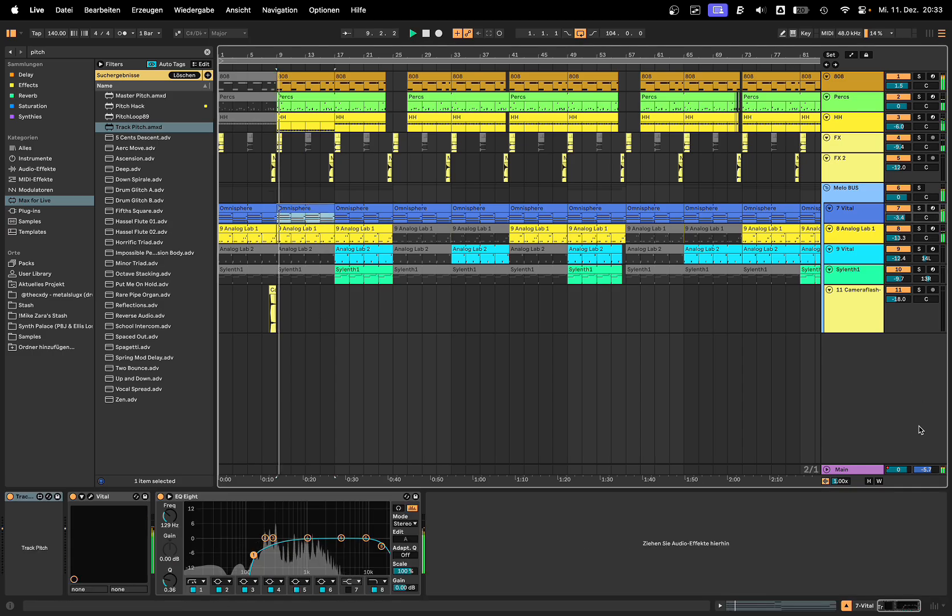
{"action": "left_click", "coordinate": [170, 529]}
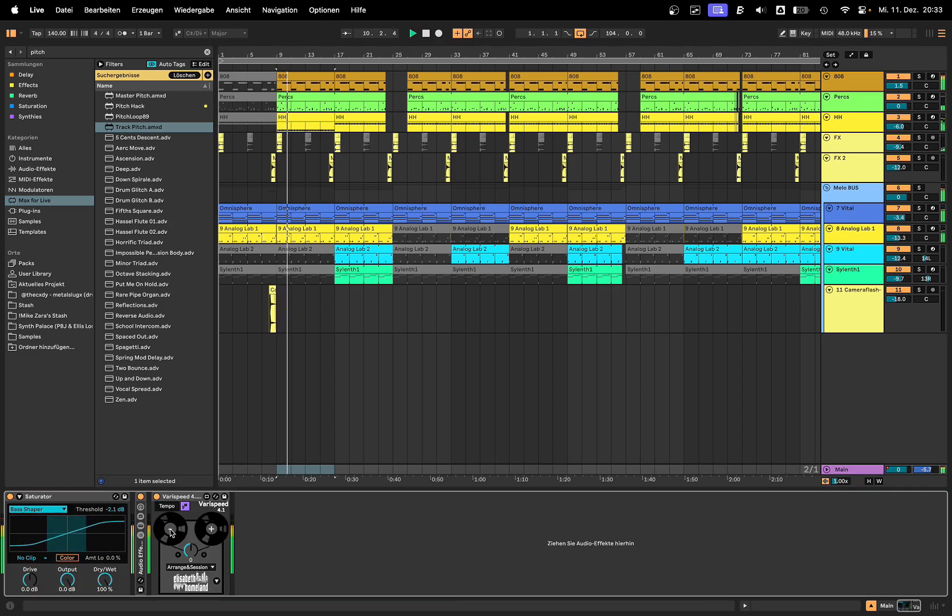
{"action": "left_click", "coordinate": [170, 531]}
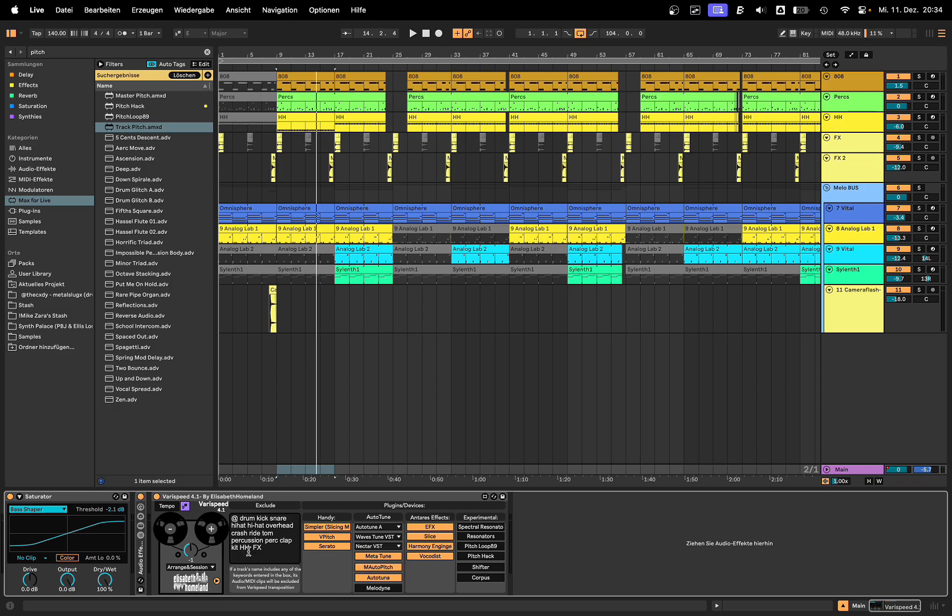
Raise Varispeed to 2 and add Master Pitch.amxd to the Main track's device chain
{"action": "left_click", "coordinate": [211, 530]}
{"action": "left_click", "coordinate": [855, 473]}
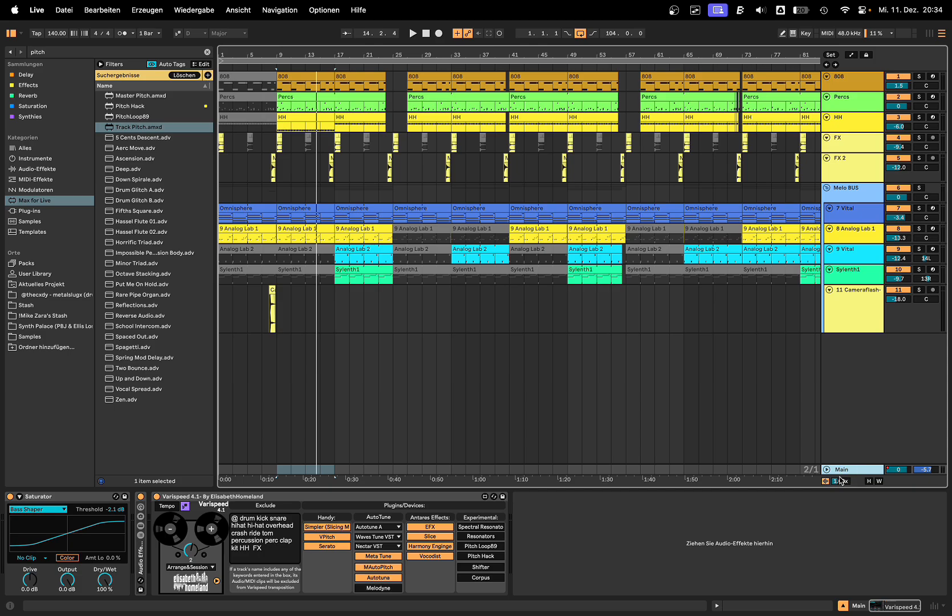
{"action": "left_click_drag", "start_coordinate": [147, 96], "coordinate": [548, 501]}
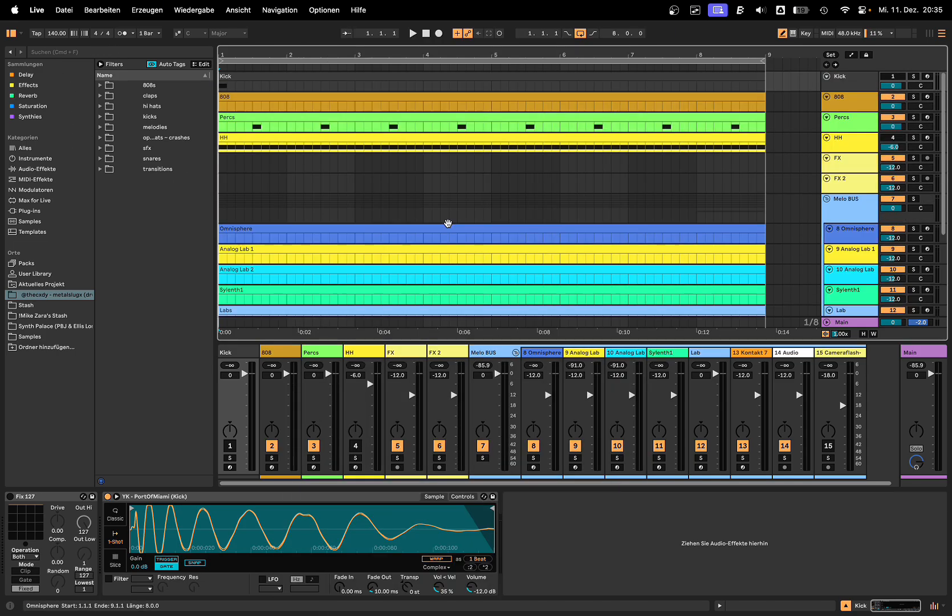
Review the devices on the 808, Percs and HH tracks, and play the beat with HH activated
{"action": "left_click", "coordinate": [852, 104]}
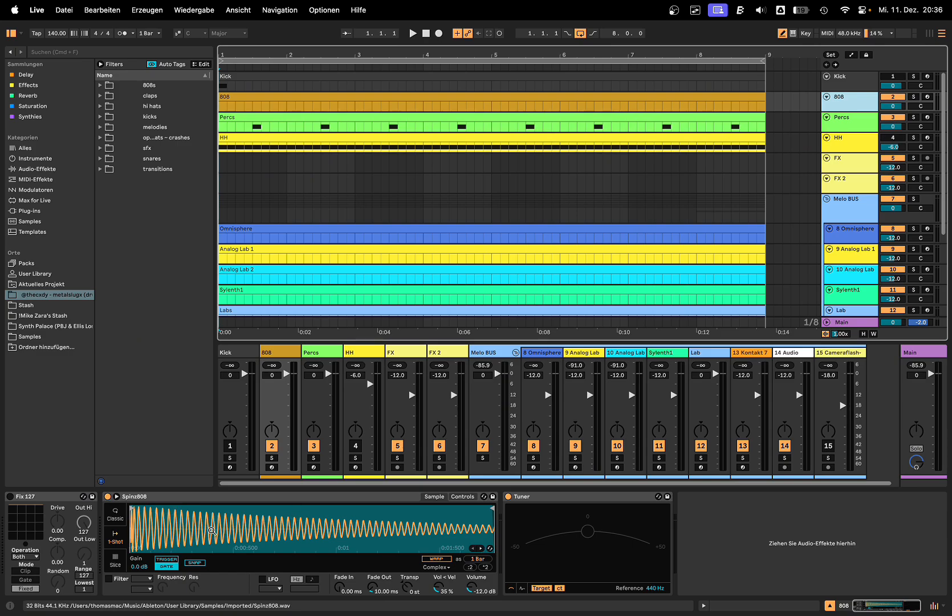
{"action": "left_click", "coordinate": [776, 123]}
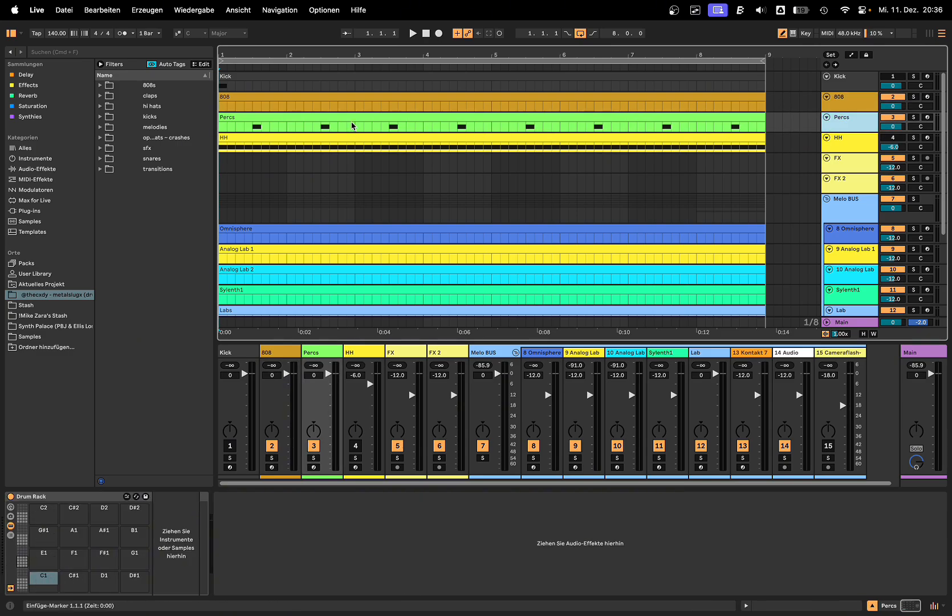
{"action": "double_click", "coordinate": [351, 122]}
{"action": "left_click", "coordinate": [221, 264]}
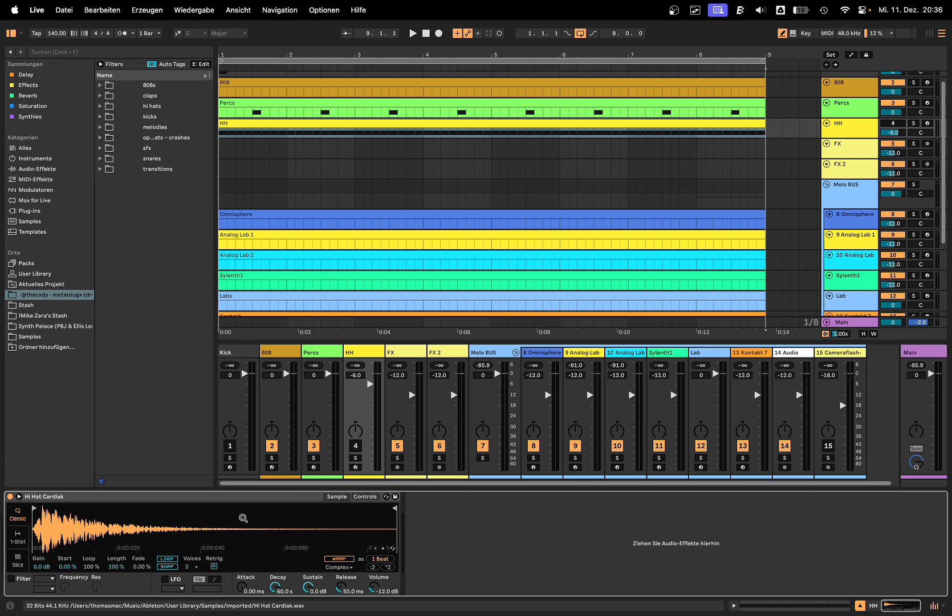
{"action": "key", "text": "space"}
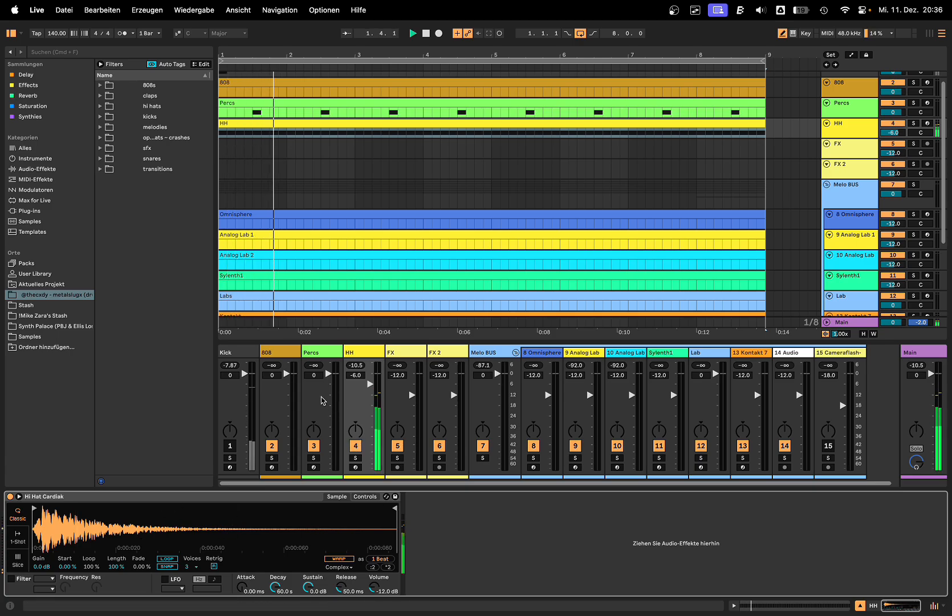
Look through the device chains of the FX 2, Melo BUS, Omnisphere, Analog Lab, Lab and Kontakt 7 tracks
{"action": "left_click", "coordinate": [438, 352]}
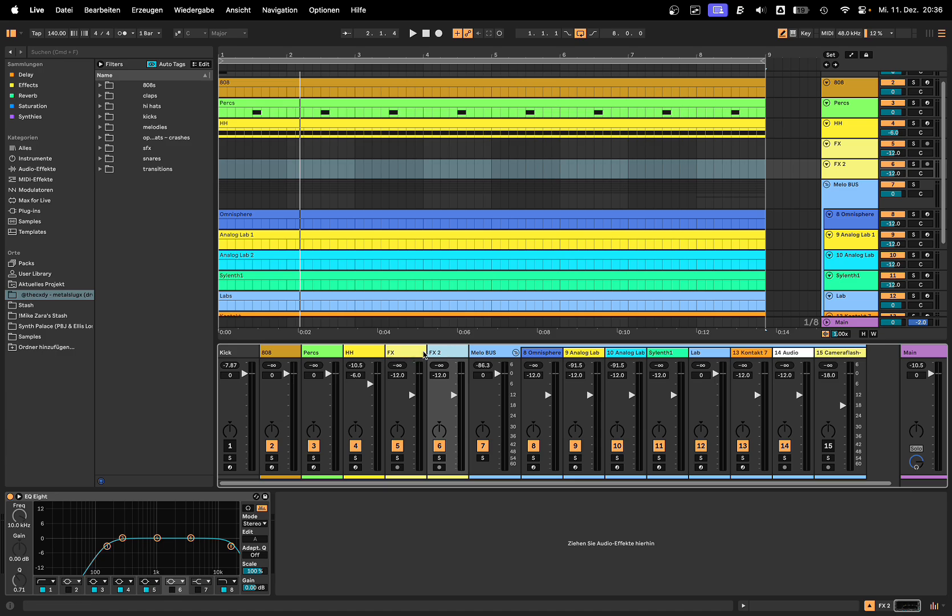
{"action": "left_click", "coordinate": [488, 354]}
{"action": "left_click", "coordinate": [541, 353]}
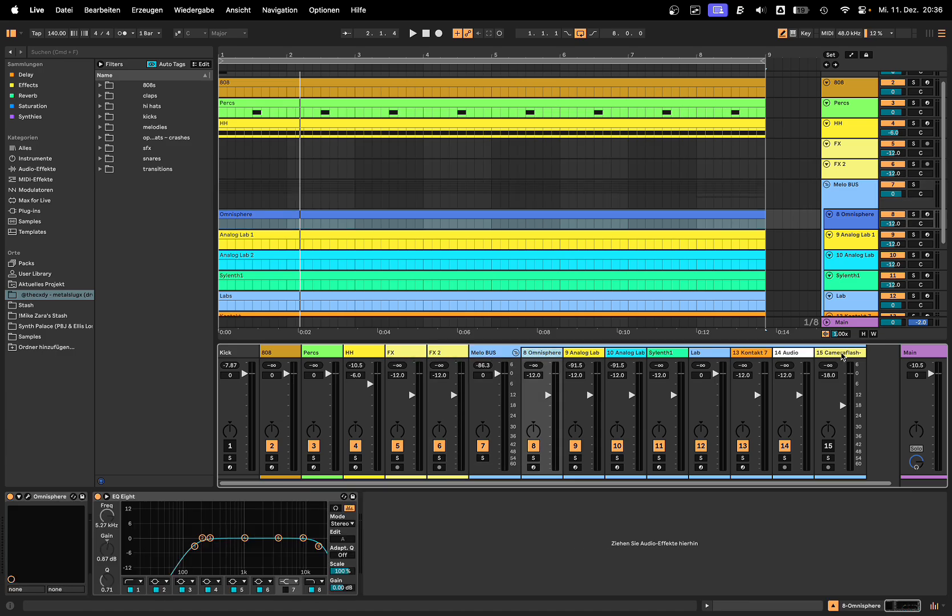
{"action": "left_click", "coordinate": [841, 353], "text": "shift"}
{"action": "left_click", "coordinate": [544, 354]}
{"action": "left_click", "coordinate": [576, 355]}
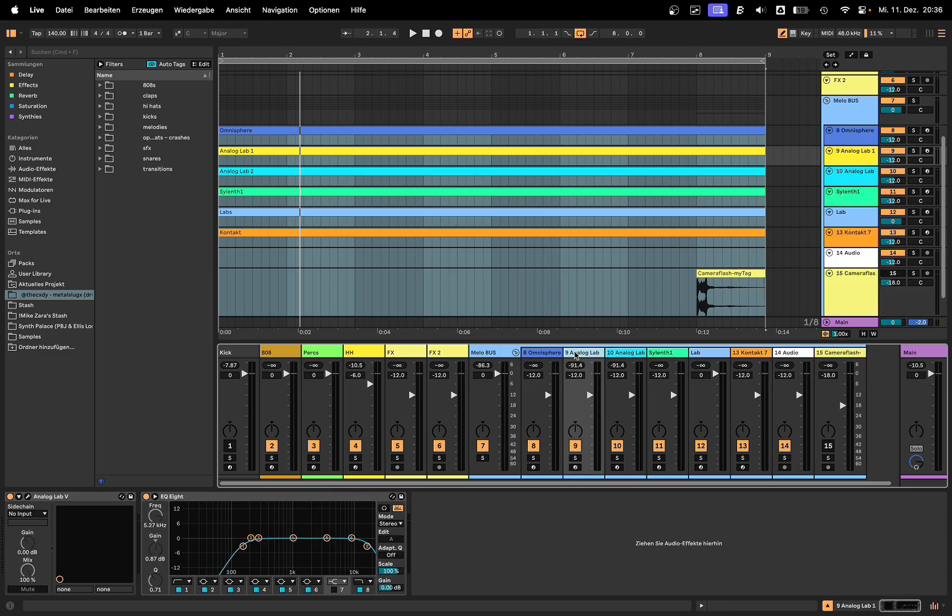
{"action": "left_click", "coordinate": [616, 354]}
{"action": "left_click", "coordinate": [718, 353]}
{"action": "left_click", "coordinate": [751, 355]}
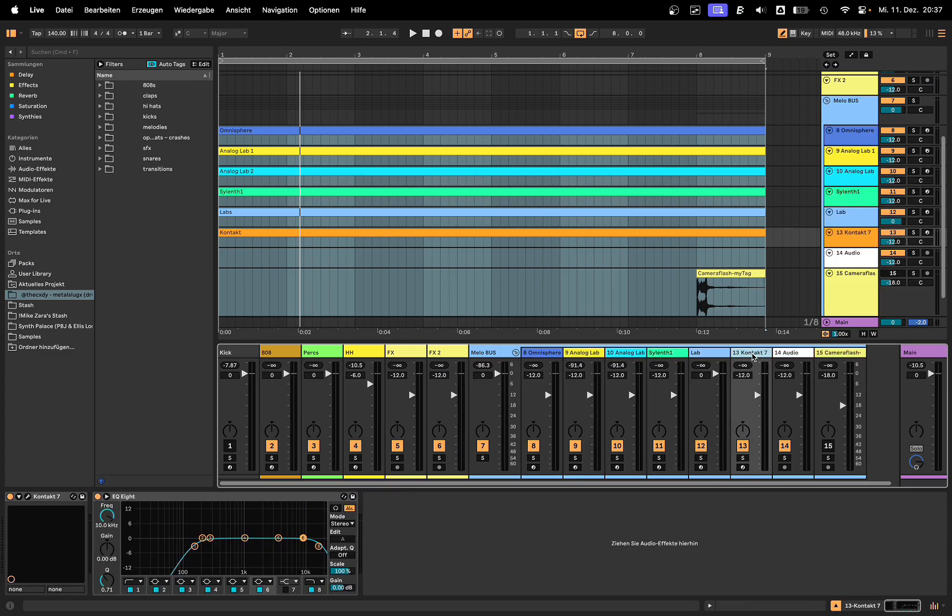
{"action": "left_click", "coordinate": [775, 358]}
{"action": "left_click", "coordinate": [546, 354]}
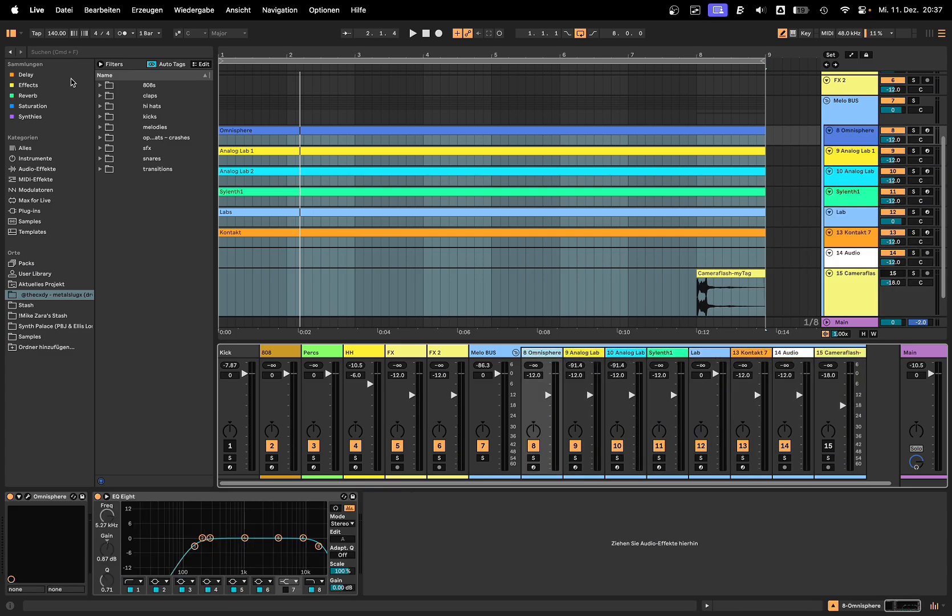
Show the installed plug-ins and the Saturation collection in the browser, and reselect the Omnisphere track
{"action": "left_click", "coordinate": [50, 209]}
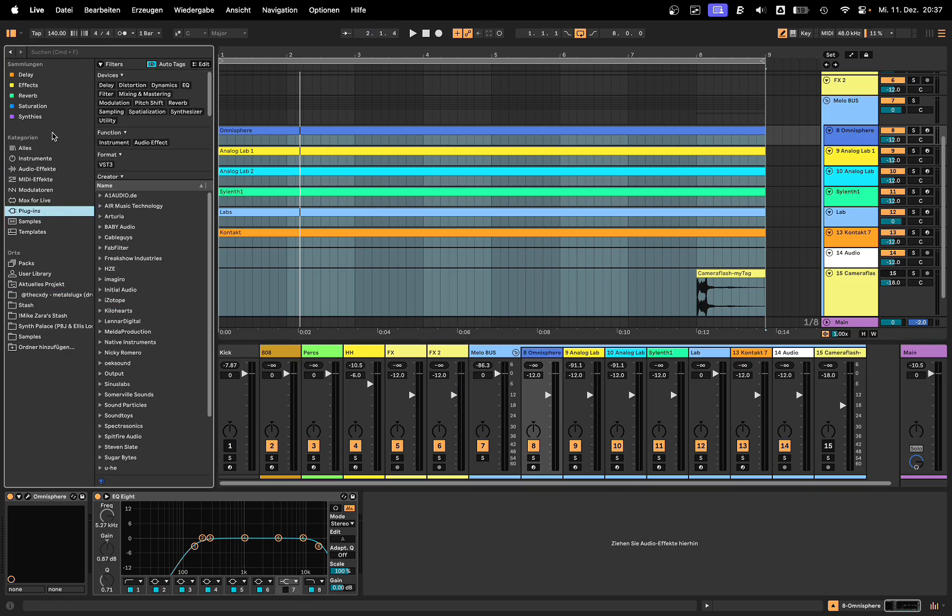
{"action": "left_click", "coordinate": [34, 106]}
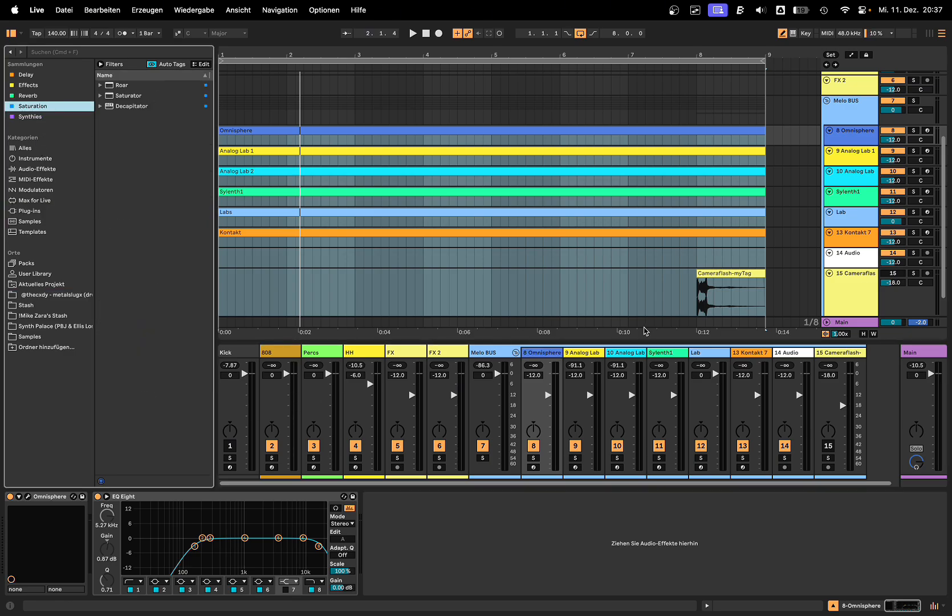
{"action": "left_click", "coordinate": [539, 354]}
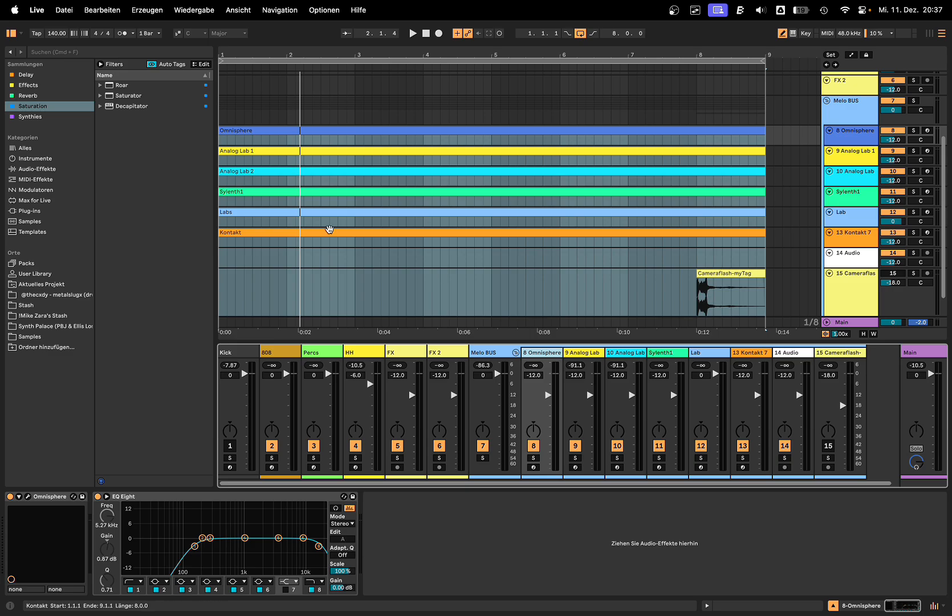
Open the Omnisphere clip in the note editor and place short notes on C3, F2 and A1 in bar 1
{"action": "scroll", "coordinate": [278, 139], "scroll_direction": "up", "scroll_amount": 3}
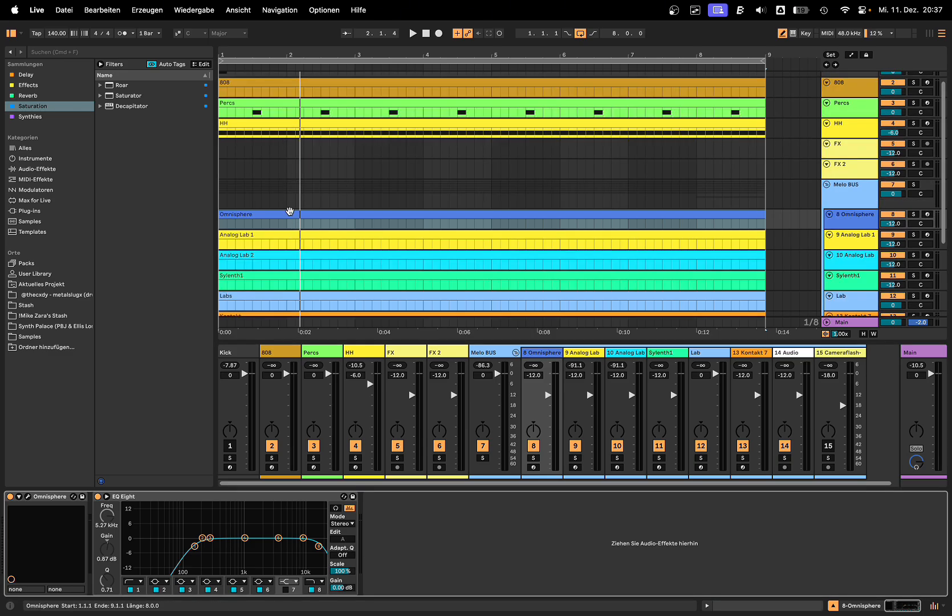
{"action": "double_click", "coordinate": [263, 214]}
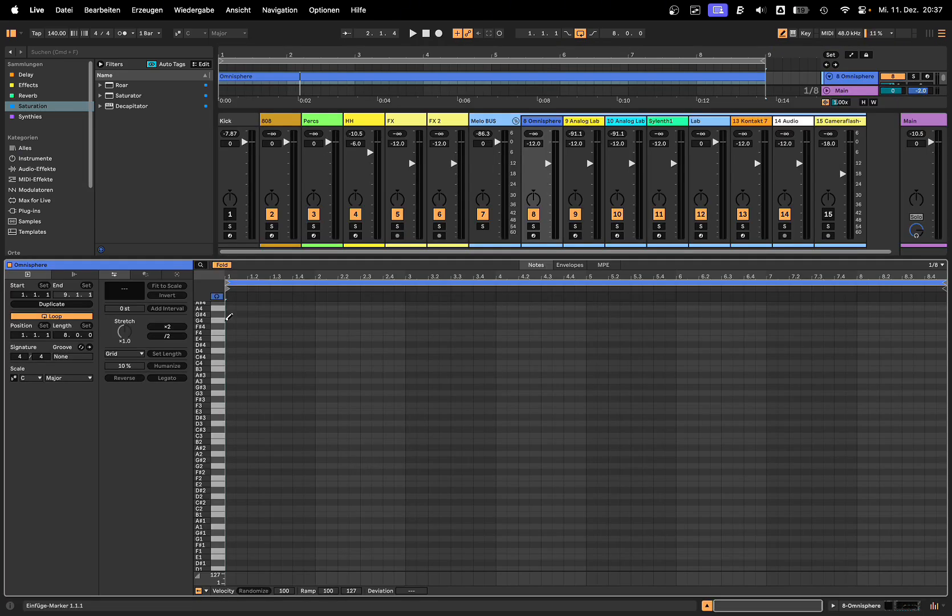
{"action": "left_click", "coordinate": [231, 435]}
{"action": "left_click", "coordinate": [241, 478]}
{"action": "left_click", "coordinate": [242, 526]}
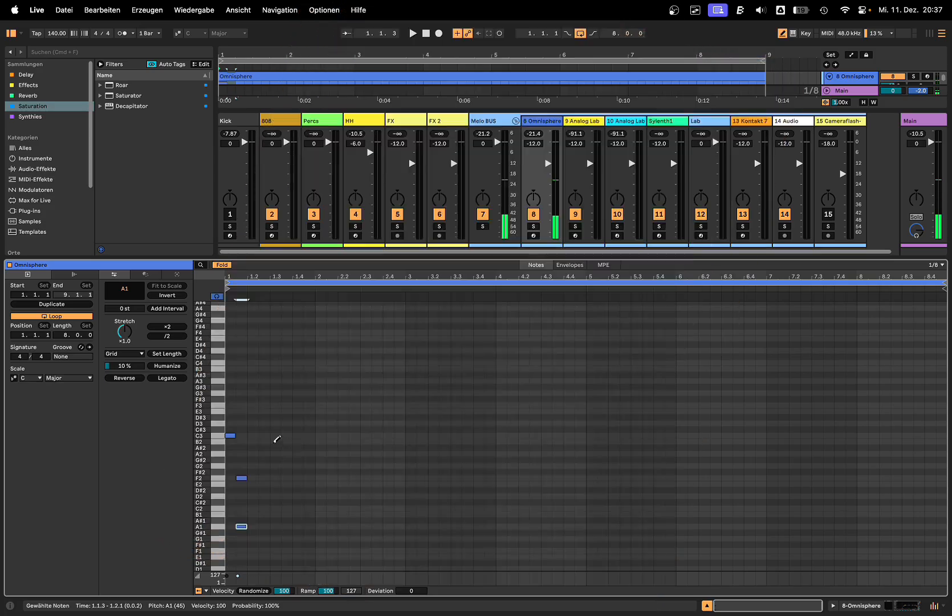
Delete the C3, F2 and A1 notes from the Omnisphere clip and return to the track's devices
{"action": "left_click", "coordinate": [230, 436]}
{"action": "left_click", "coordinate": [242, 477]}
{"action": "left_click", "coordinate": [242, 526]}
{"action": "key", "text": "shift+Tab"}
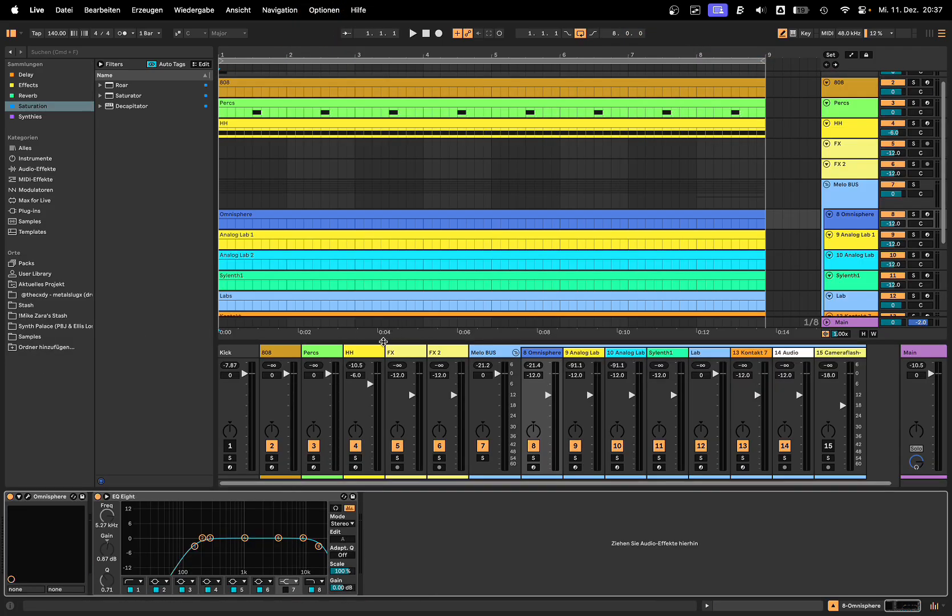
Try a faster project tempo, and set it back to 140 BPM
{"action": "left_click", "coordinate": [59, 38]}
{"action": "left_click_drag", "start_coordinate": [60, 32], "coordinate": [60, 31]}
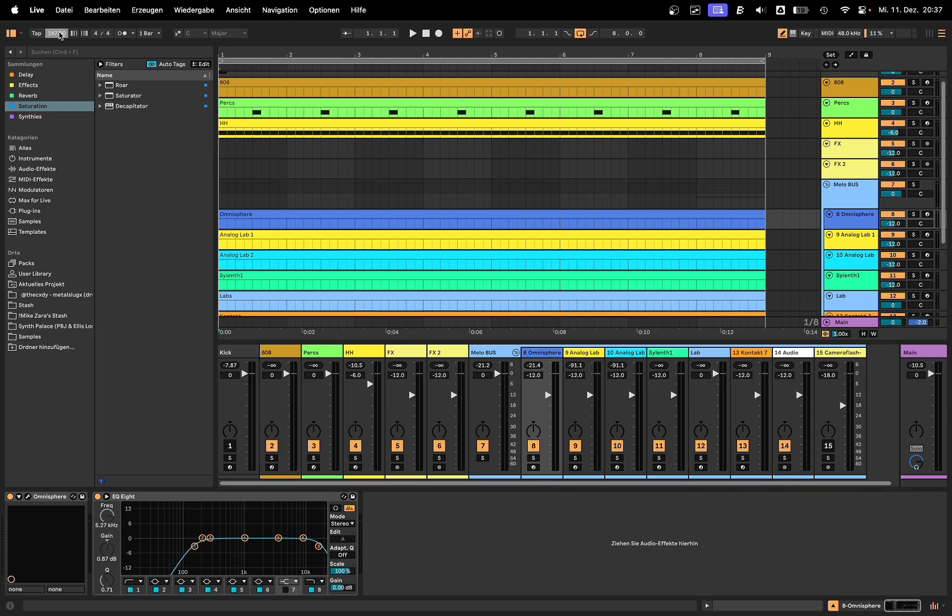
{"action": "type", "text": "140"}
{"action": "key", "text": "Return"}
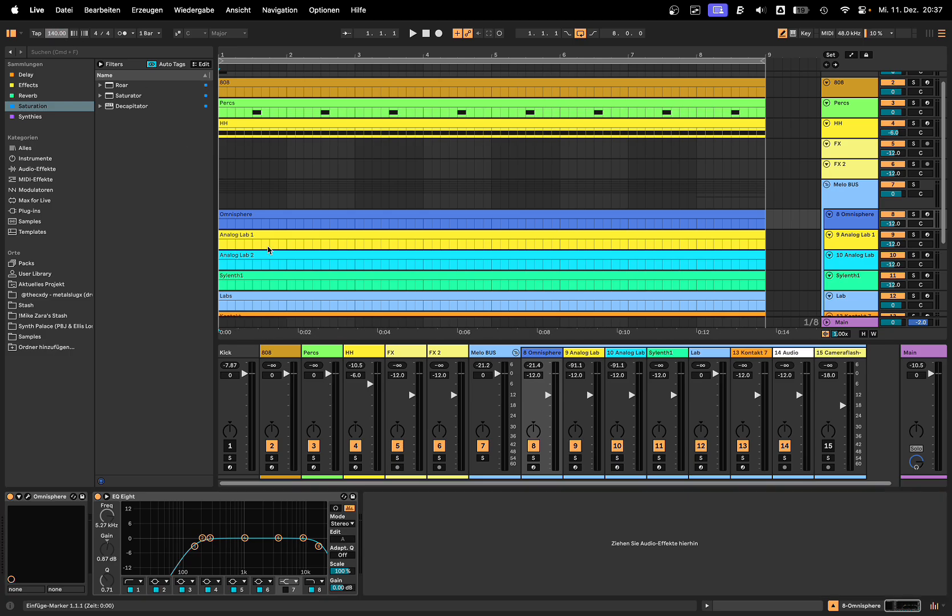
Activate the Cameraflash tag track and play its clip from bar 8
{"action": "left_click", "coordinate": [844, 353]}
{"action": "left_click", "coordinate": [723, 293]}
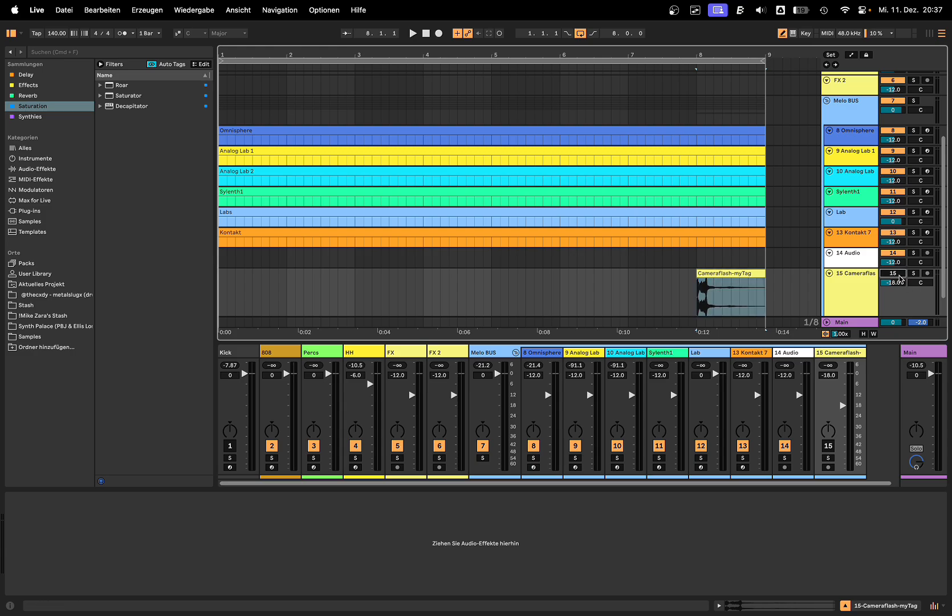
{"action": "key", "text": "space"}
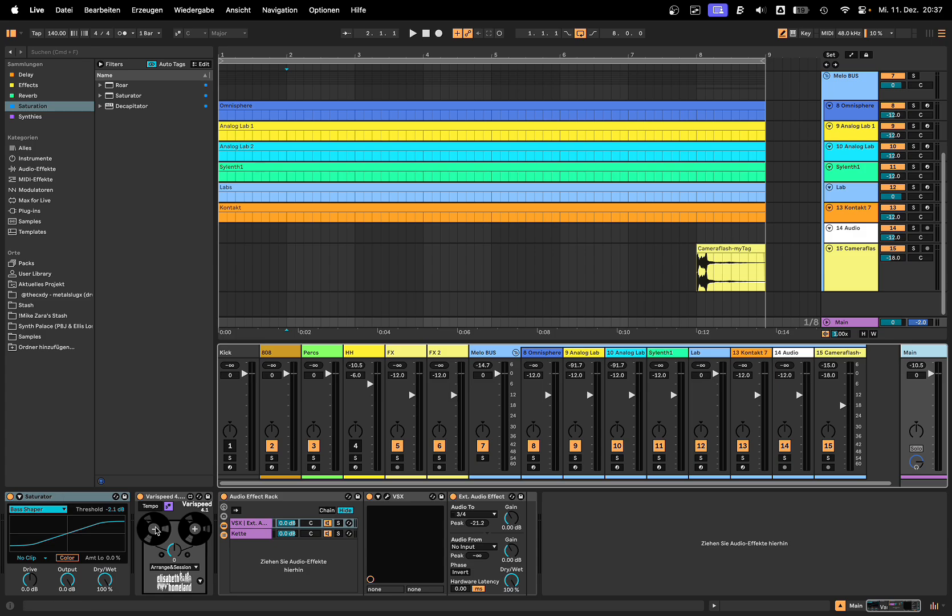
Inspect the Varispeed device and the VSX plug-in on the Main track
{"action": "left_click", "coordinate": [171, 500]}
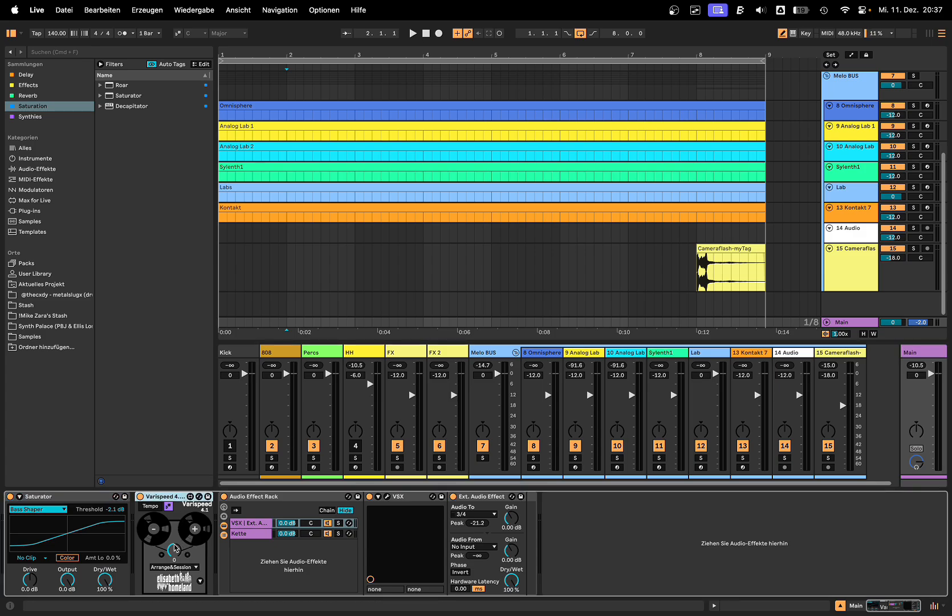
{"action": "left_click", "coordinate": [396, 498]}
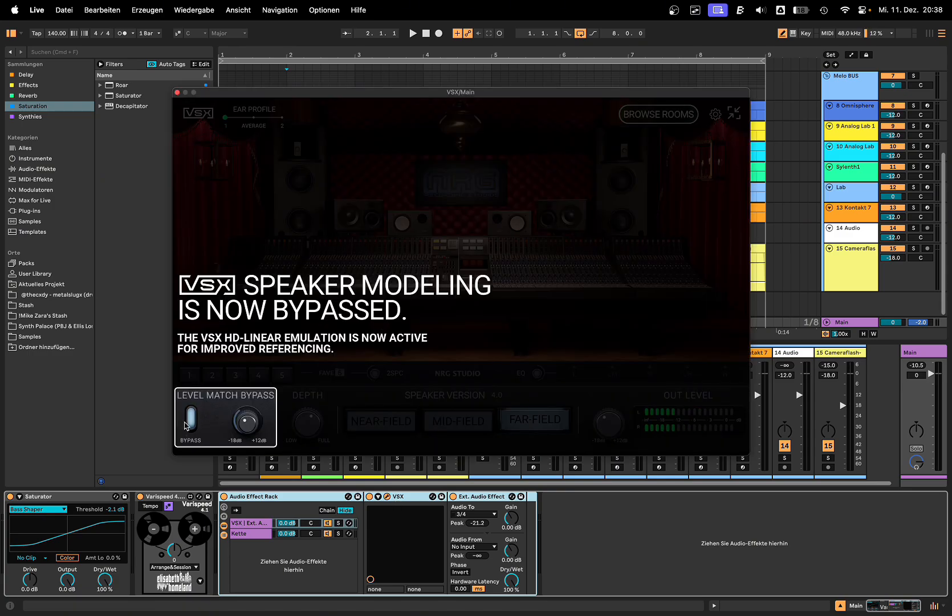
{"action": "left_click", "coordinate": [236, 374]}
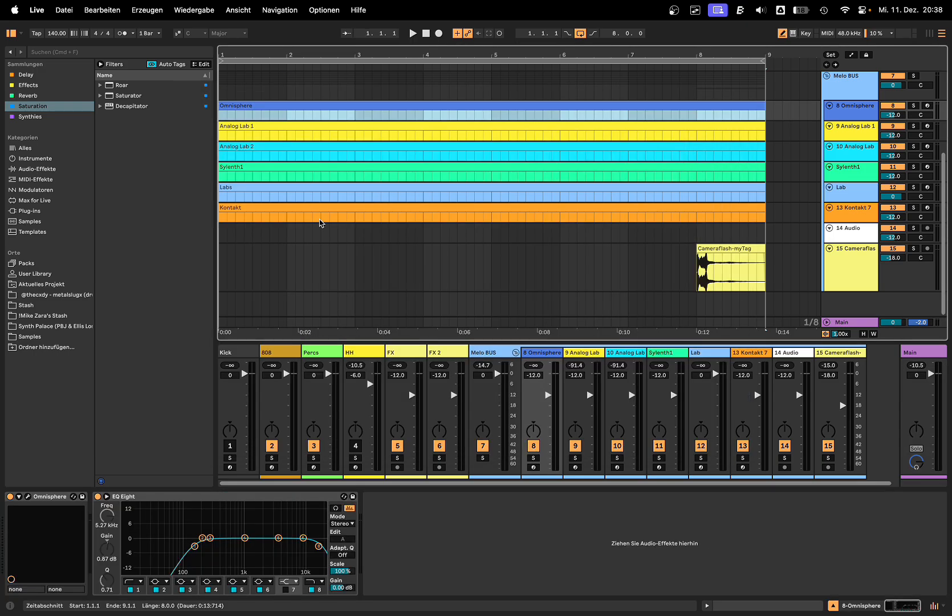
Activate the Kick track and open its clip in the note editor
{"action": "scroll", "coordinate": [365, 251], "scroll_direction": "up", "scroll_amount": 5}
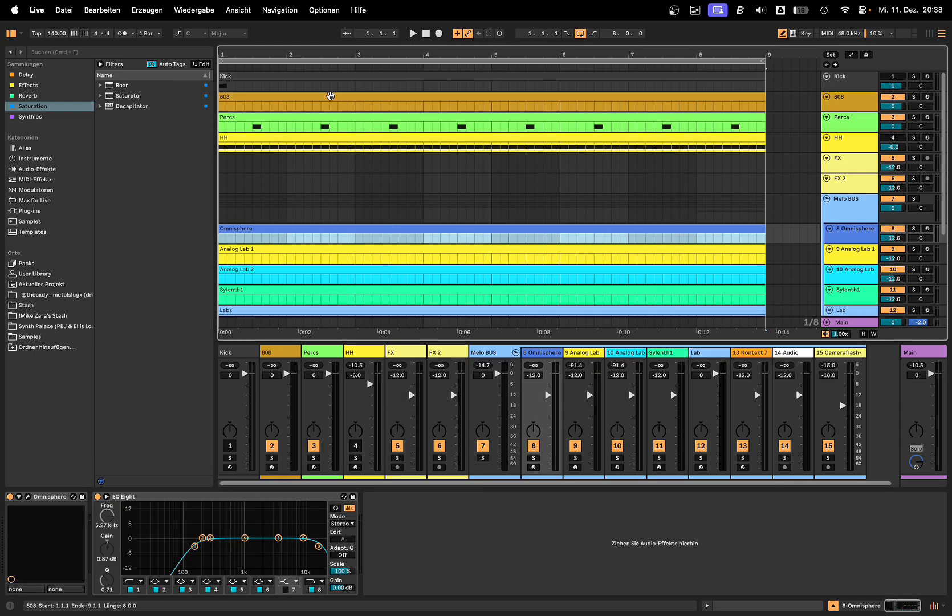
{"action": "left_click", "coordinate": [861, 81]}
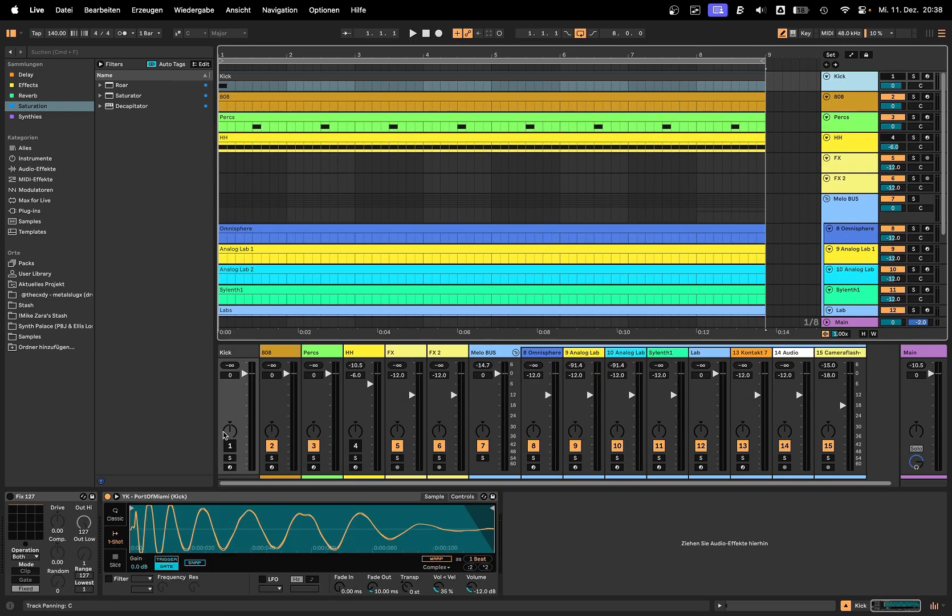
{"action": "double_click", "coordinate": [279, 76]}
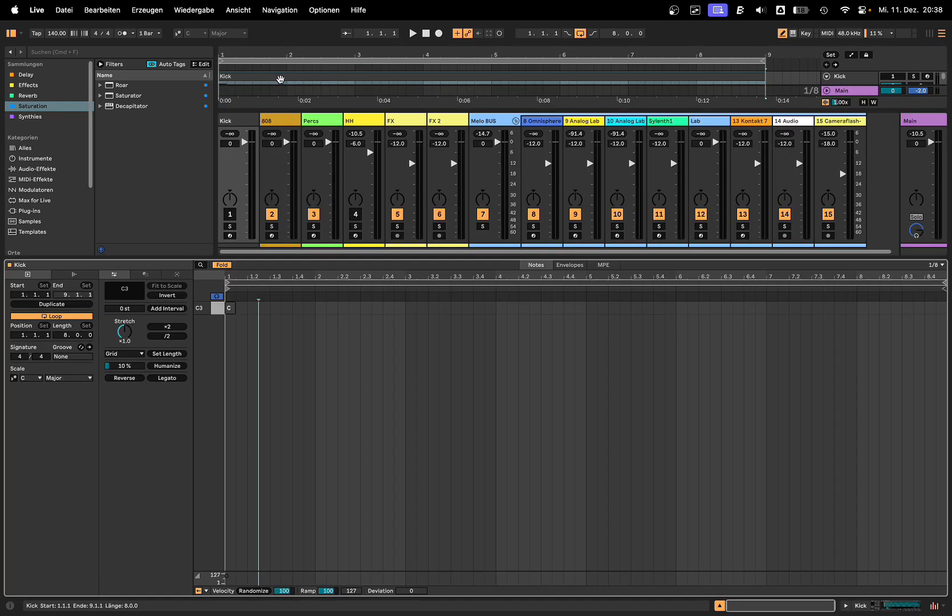
{"action": "double_click", "coordinate": [893, 78]}
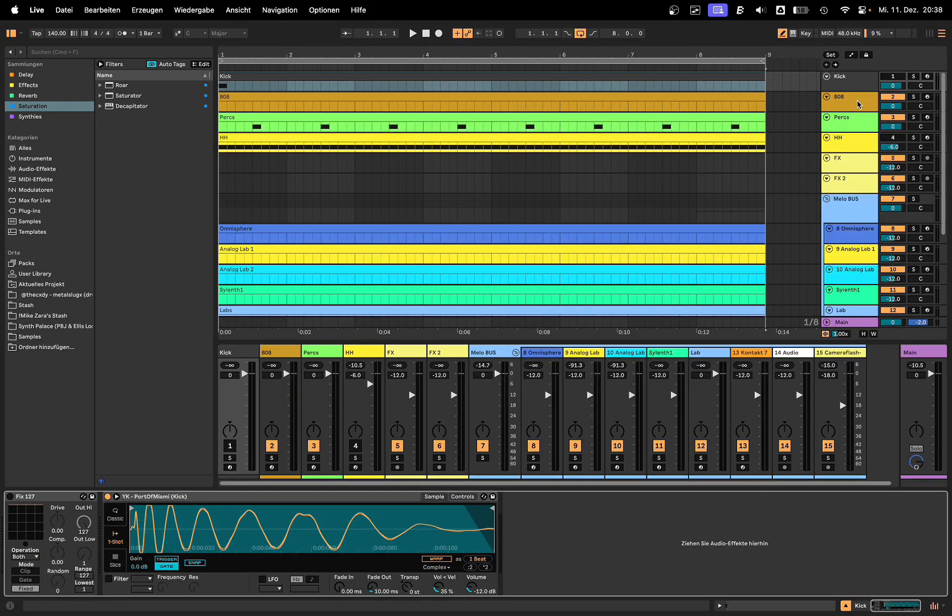
{"action": "left_click", "coordinate": [893, 76]}
{"action": "key", "text": "shift+Tab"}
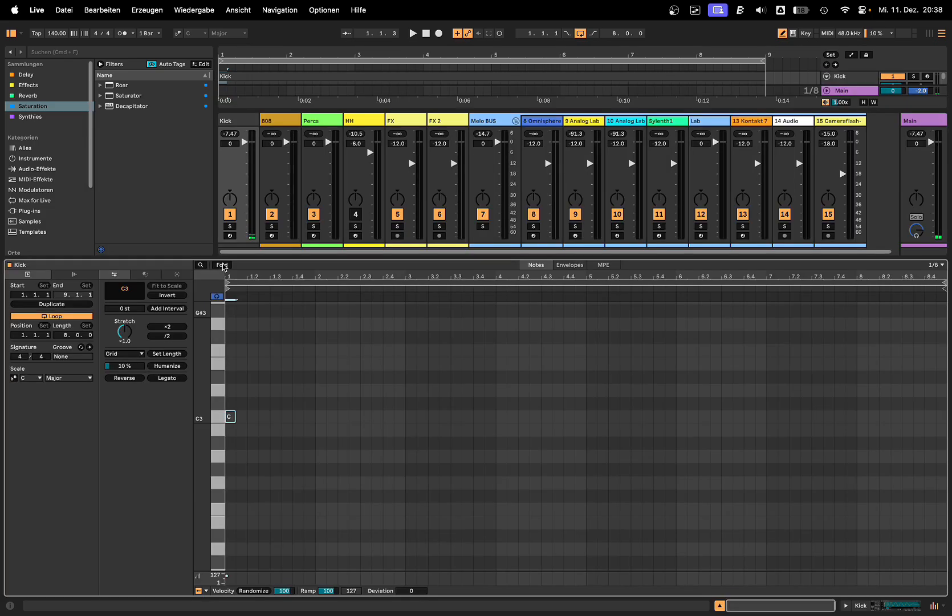
Sketch a C3 kick pattern across bars 1 to 3 of the Kick clip, rework the bar 1 notes and leave the note editor
{"action": "left_click", "coordinate": [297, 308]}
{"action": "left_click", "coordinate": [308, 307]}
{"action": "left_click", "coordinate": [353, 308]}
{"action": "left_click", "coordinate": [354, 307]}
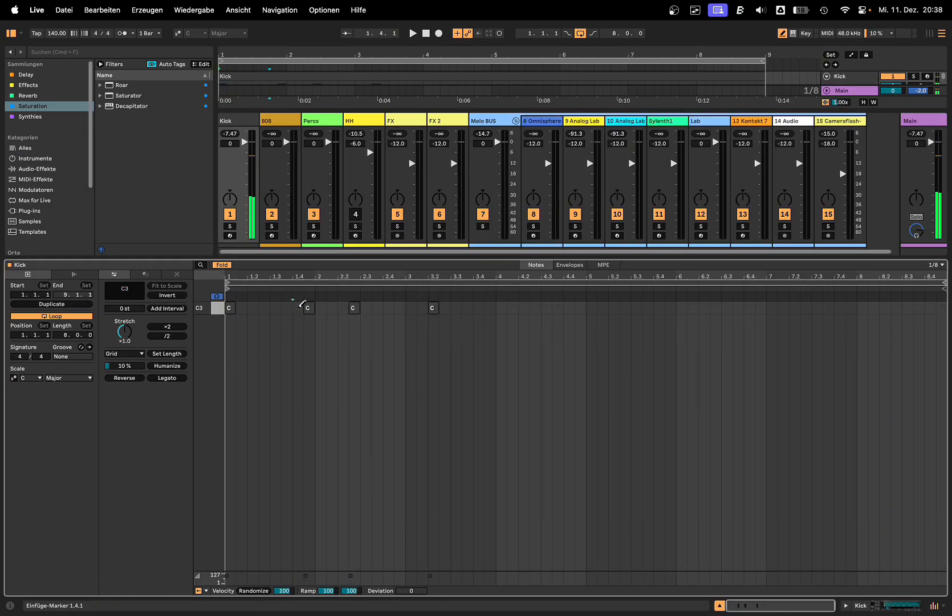
{"action": "left_click", "coordinate": [308, 307]}
{"action": "left_click", "coordinate": [296, 308]}
{"action": "left_click", "coordinate": [229, 308]}
{"action": "key", "text": "shift+Tab"}
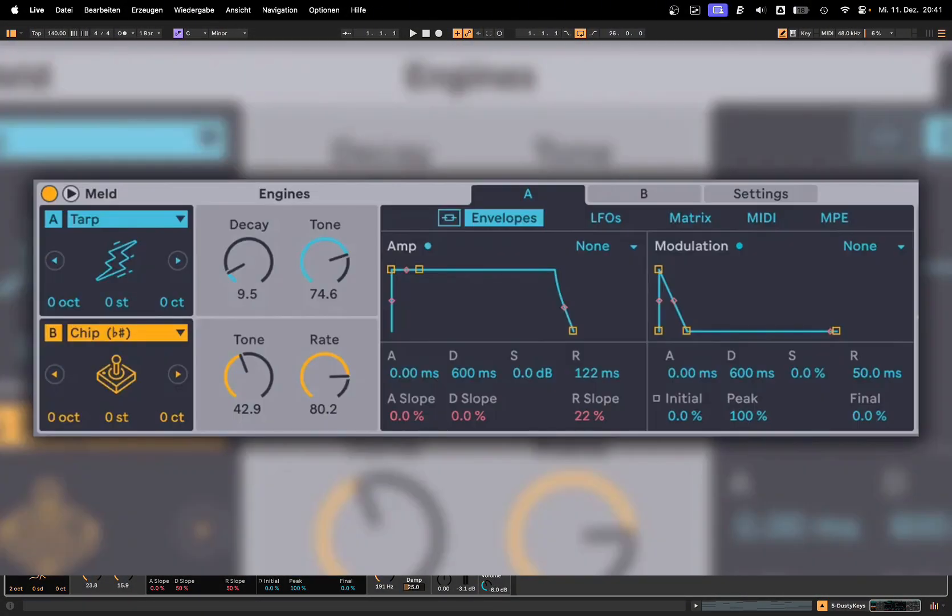
Browse the creator-filtered Meld presets and examine the oscillator types offered for engines A and B of DustyKeys
{"action": "scroll", "coordinate": [148, 363], "scroll_direction": "up", "scroll_amount": 5}
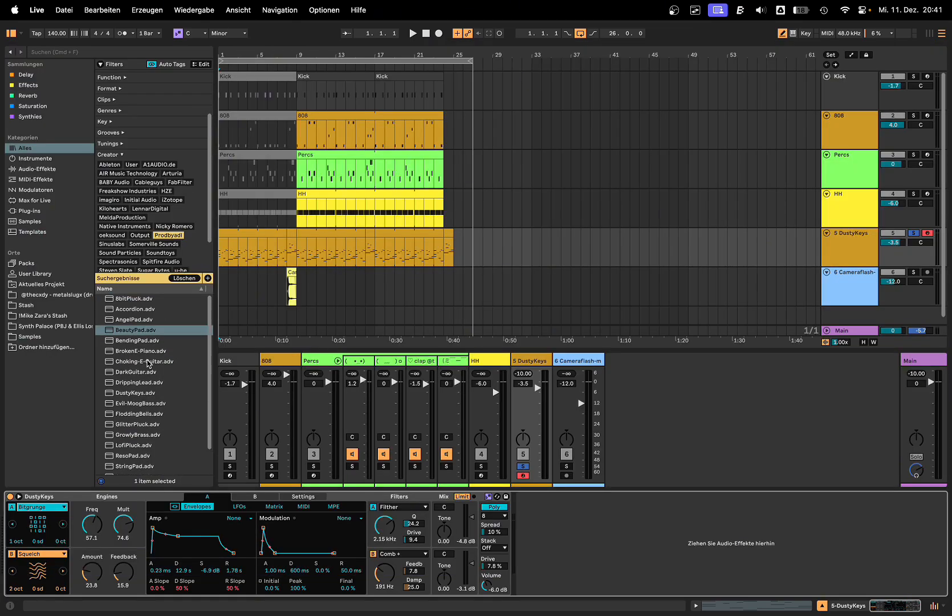
{"action": "scroll", "coordinate": [148, 363], "scroll_direction": "down", "scroll_amount": 3}
{"action": "scroll", "coordinate": [151, 366], "scroll_direction": "up", "scroll_amount": 3}
{"action": "left_click", "coordinate": [53, 507]}
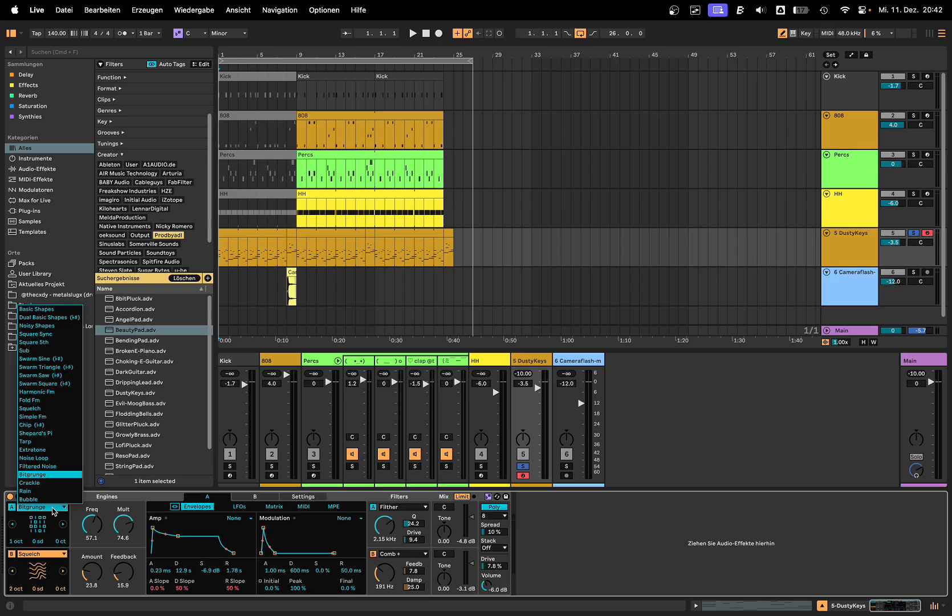
{"action": "left_click", "coordinate": [57, 554]}
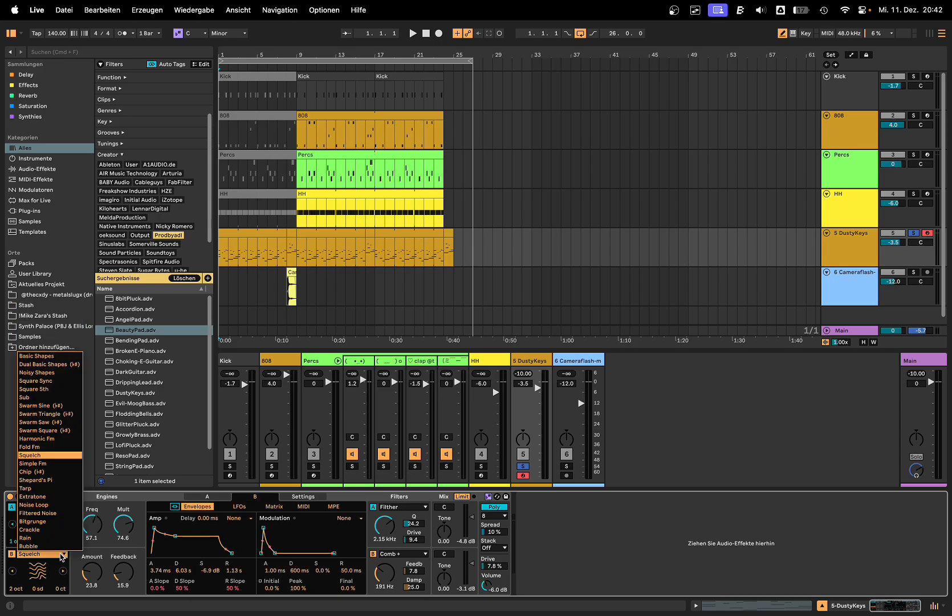
{"action": "left_click", "coordinate": [57, 554]}
{"action": "left_click", "coordinate": [57, 554]}
{"action": "left_click", "coordinate": [63, 562]}
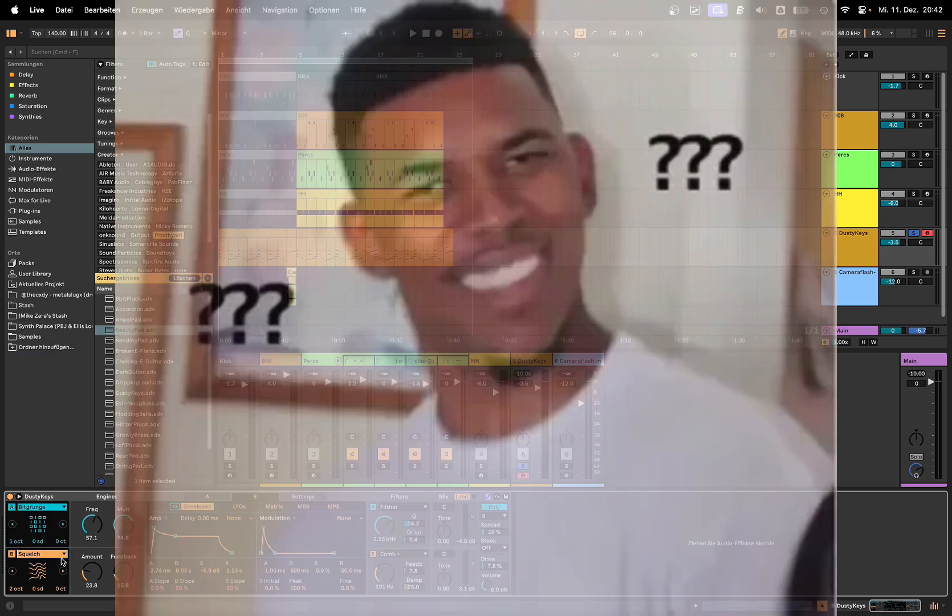
{"action": "left_click", "coordinate": [57, 507]}
{"action": "left_click", "coordinate": [58, 509]}
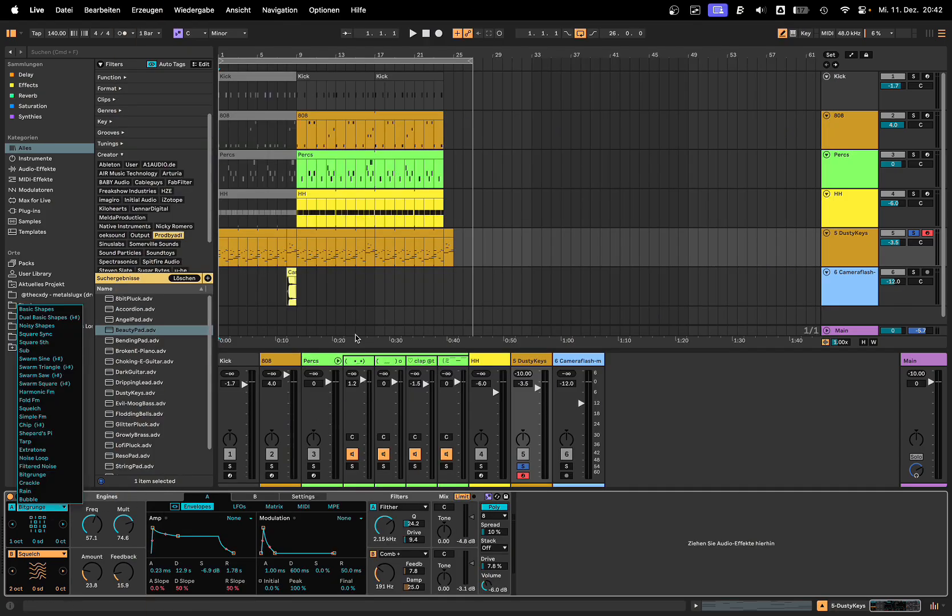
Unsolo the DustyKeys track and play back the arrangement with all tracks audible
{"action": "left_click", "coordinate": [271, 234]}
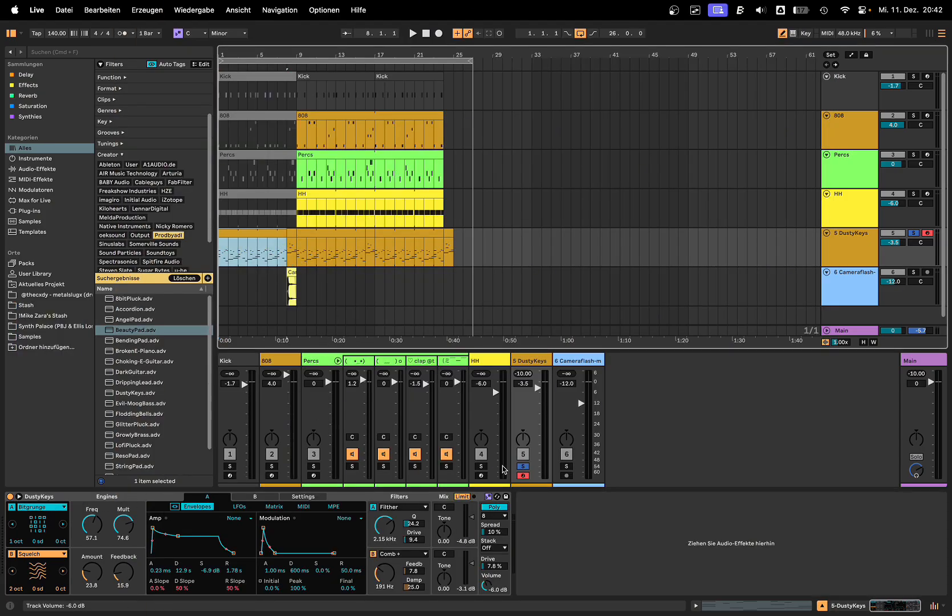
{"action": "left_click", "coordinate": [523, 466]}
{"action": "key", "text": "space"}
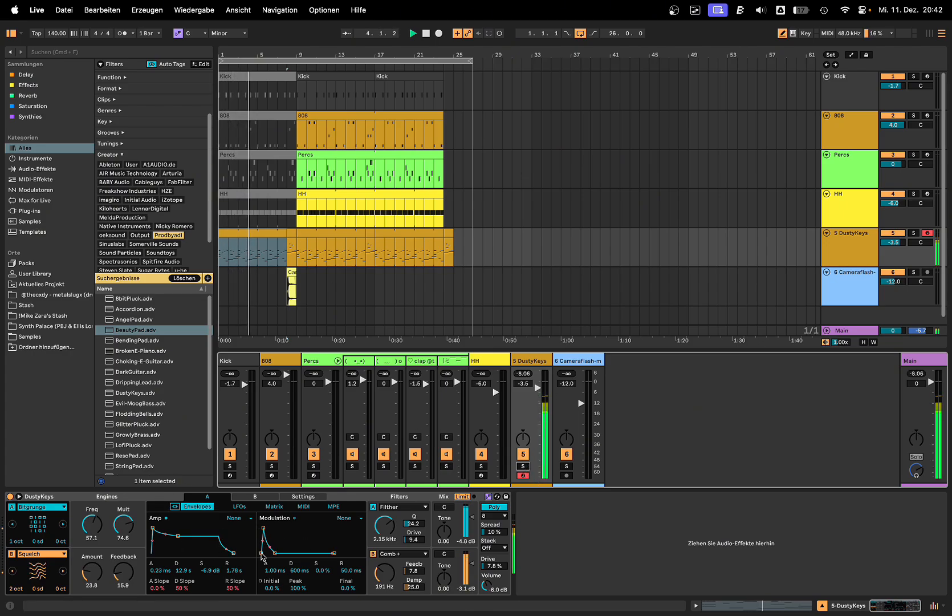
{"action": "left_click", "coordinate": [535, 523]}
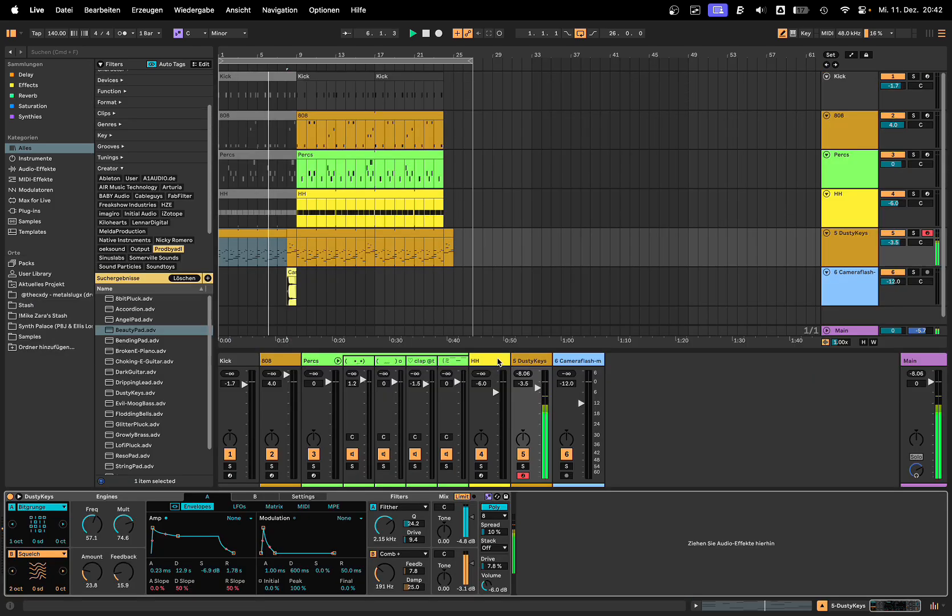
{"action": "left_click", "coordinate": [498, 361]}
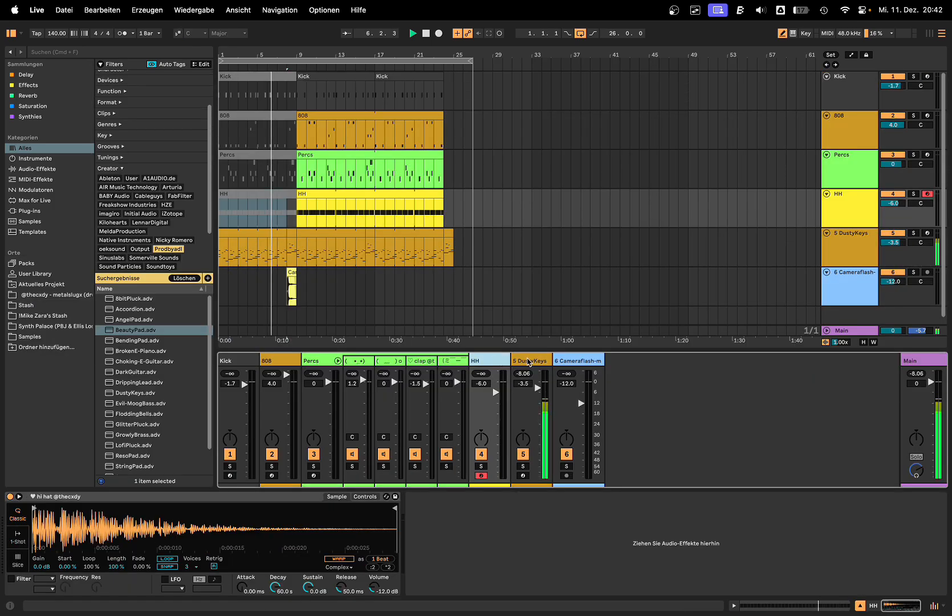
{"action": "left_click", "coordinate": [529, 362]}
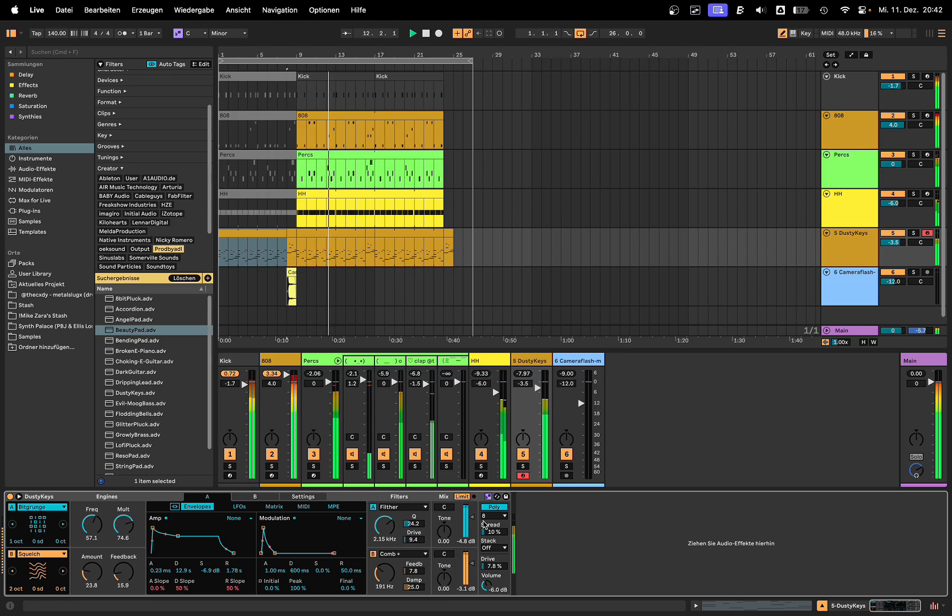
{"action": "key", "text": "space"}
Hot-swap the DustyKeys instrument with the Meld presets 8bitPluck and AngelPad and audition each one
{"action": "left_click", "coordinate": [497, 496]}
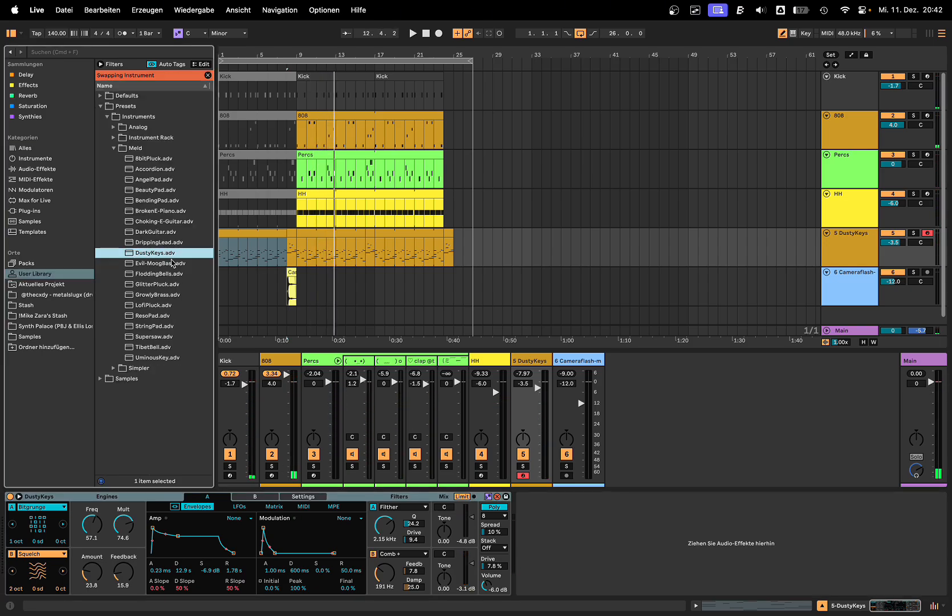
{"action": "double_click", "coordinate": [154, 159]}
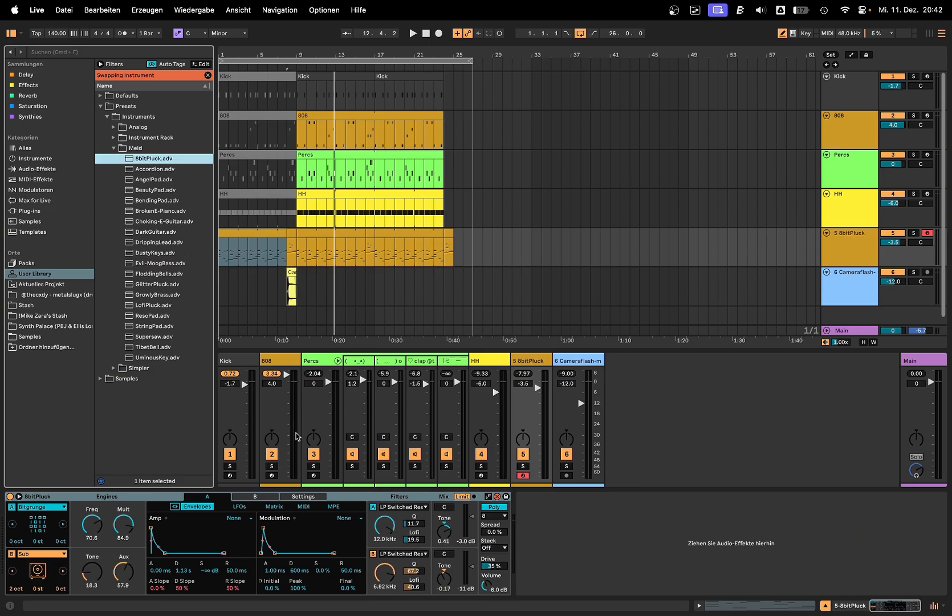
{"action": "key", "text": "space"}
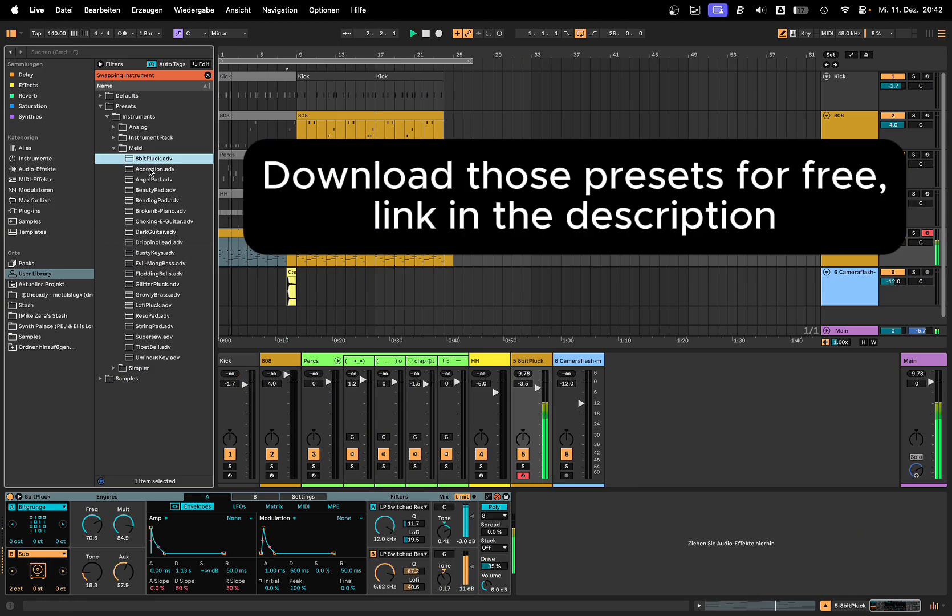
{"action": "key", "text": "space"}
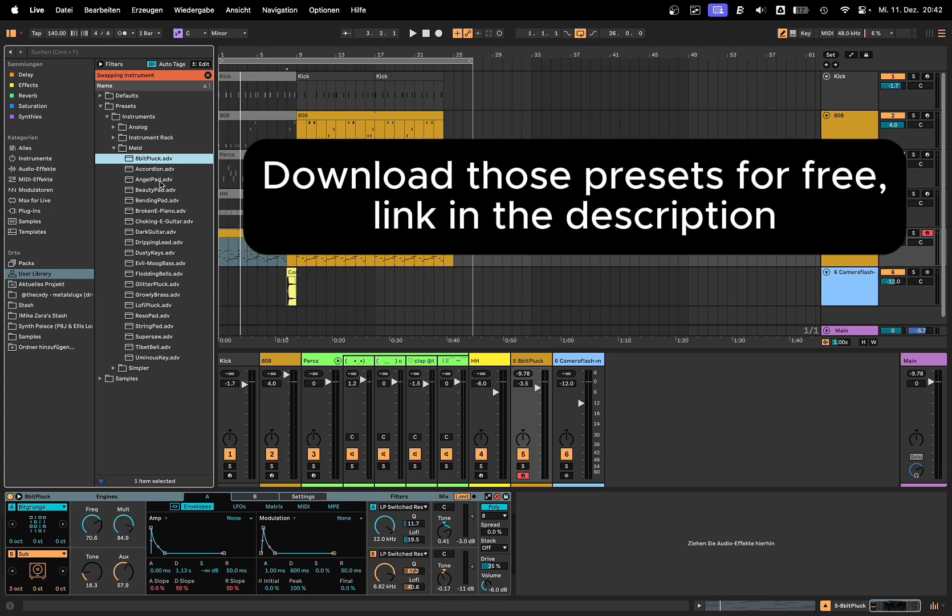
{"action": "double_click", "coordinate": [161, 180]}
{"action": "key", "text": "space"}
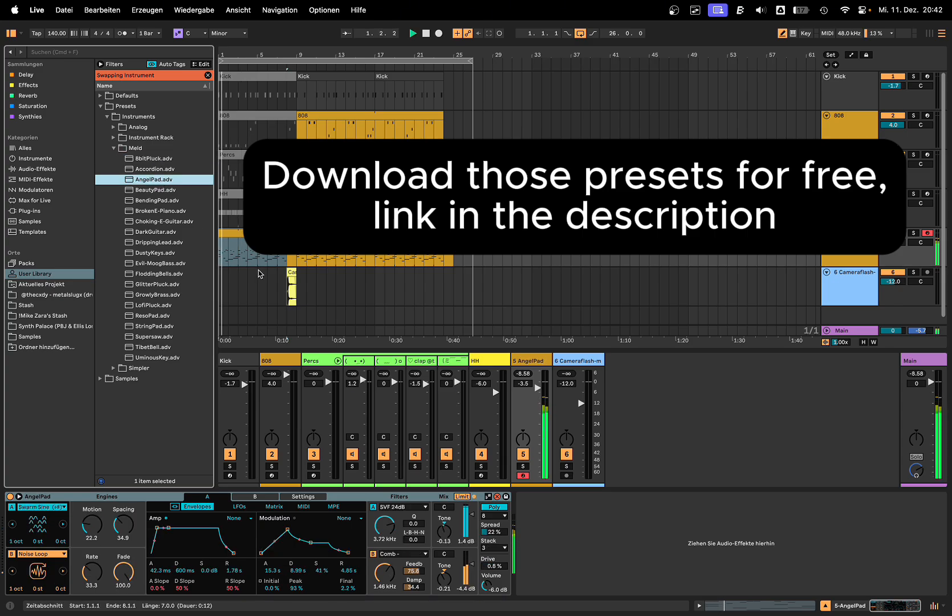
Swap in the Meld presets FloddingBells and UminousKey and audition them on the melody
{"action": "double_click", "coordinate": [168, 274]}
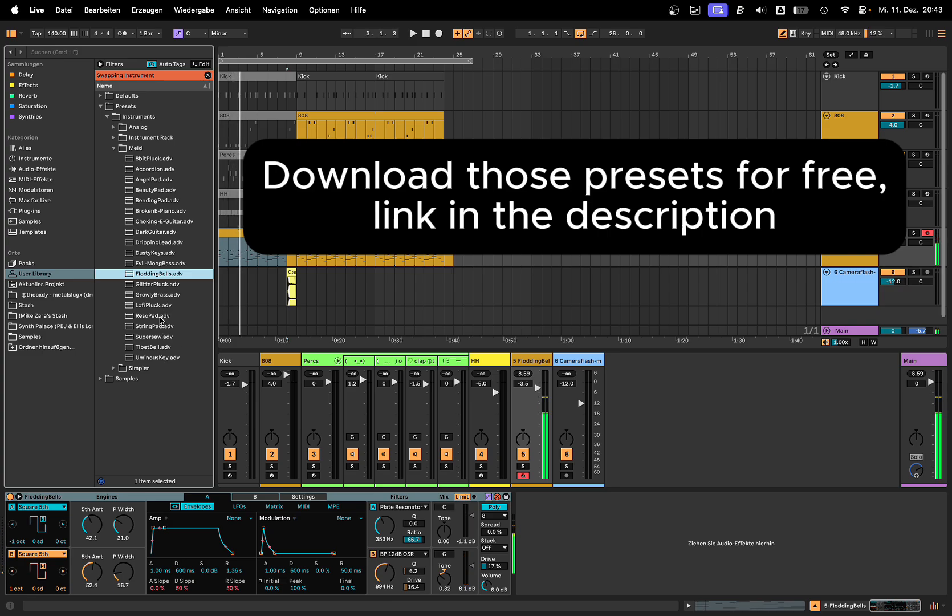
{"action": "double_click", "coordinate": [163, 357]}
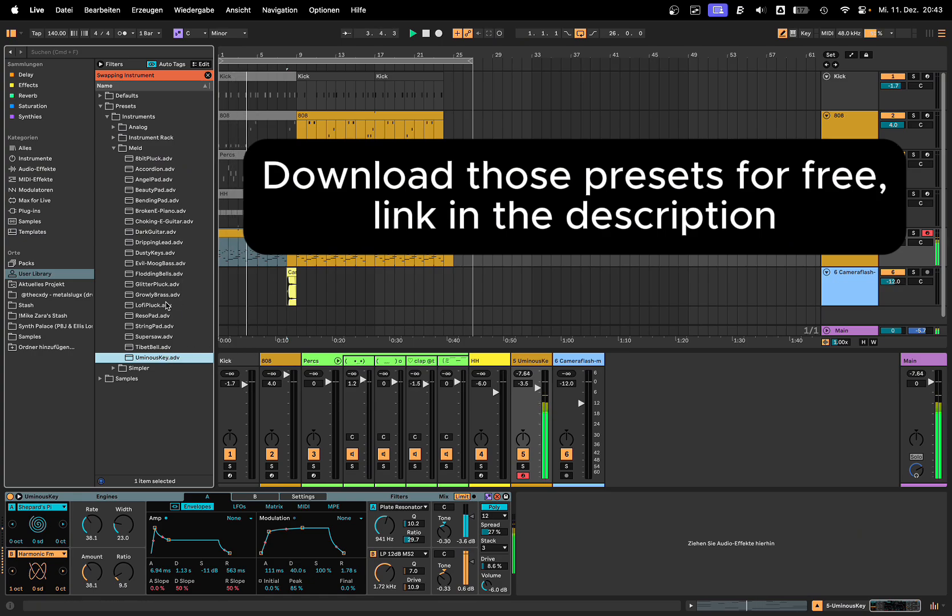
{"action": "key", "text": "space"}
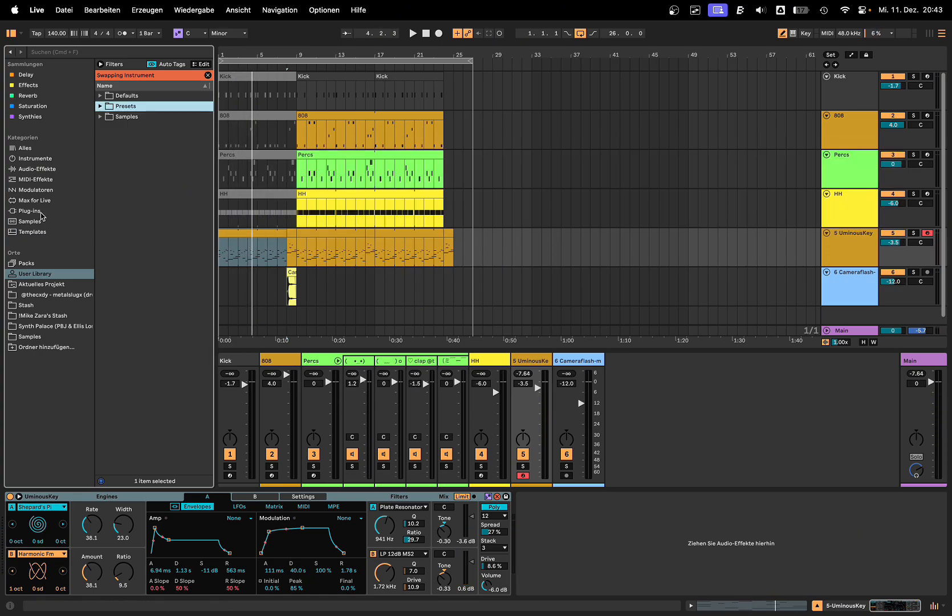
Search the browser for "wave" and replace the melody track's instrument with Wavetable
{"action": "left_click", "coordinate": [75, 55]}
{"action": "type", "text": "an"}
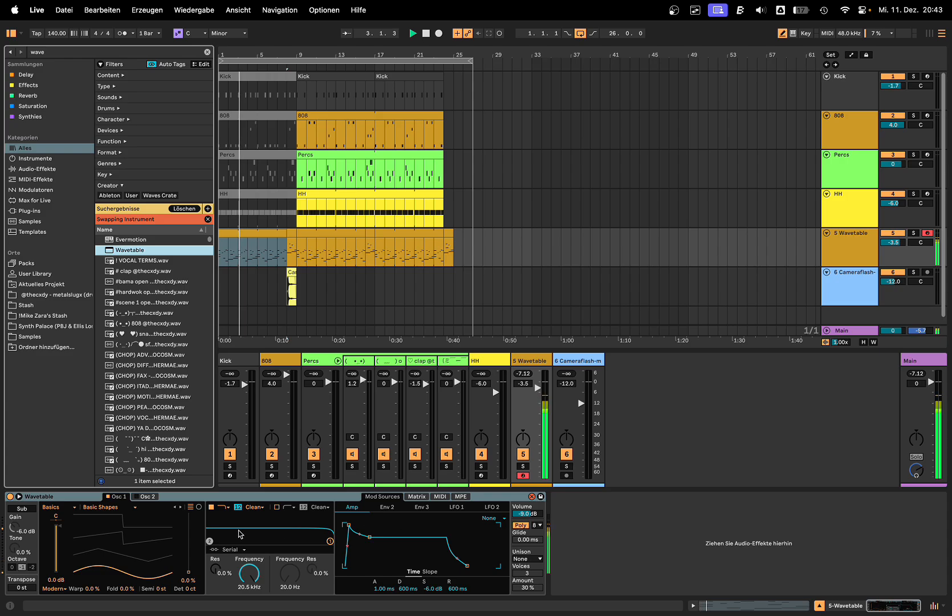
{"action": "key", "text": "space"}
Adjust oscillator 1's wavetable position and lower the first filter's frequency in Wavetable while auditioning the melody
{"action": "key", "text": "space"}
{"action": "left_click_drag", "start_coordinate": [84, 525], "coordinate": [85, 500]}
{"action": "mouse_move", "coordinate": [249, 573]}
{"action": "left_mouse_down"}
{"action": "mouse_move", "coordinate": [247, 614]}
{"action": "mouse_move", "coordinate": [249, 590]}
{"action": "left_mouse_up"}
{"action": "key", "text": "space"}
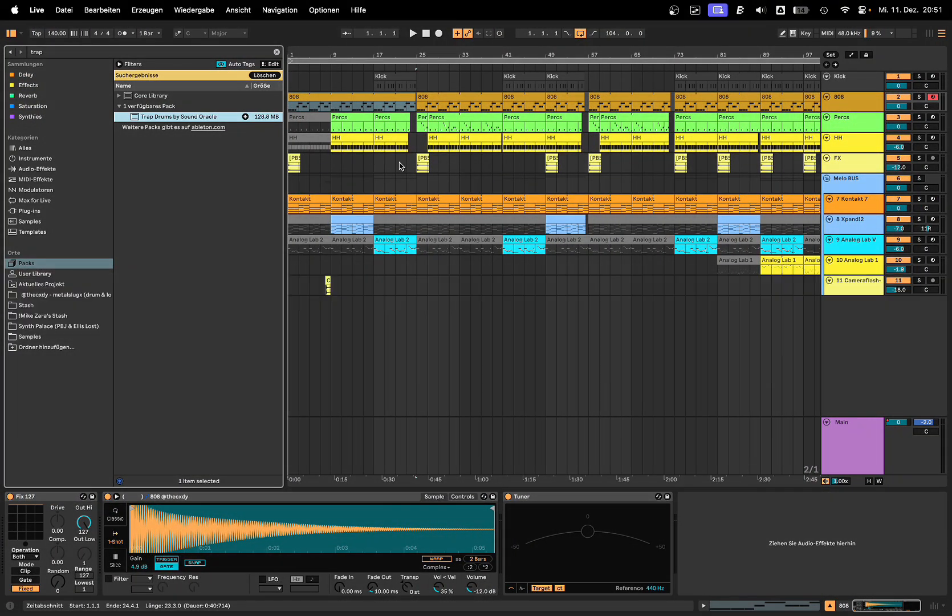
Select the 808 track and view the Trap Drums by Sound Oracle pack in the browser and on its Chrome page
{"action": "left_click", "coordinate": [333, 97]}
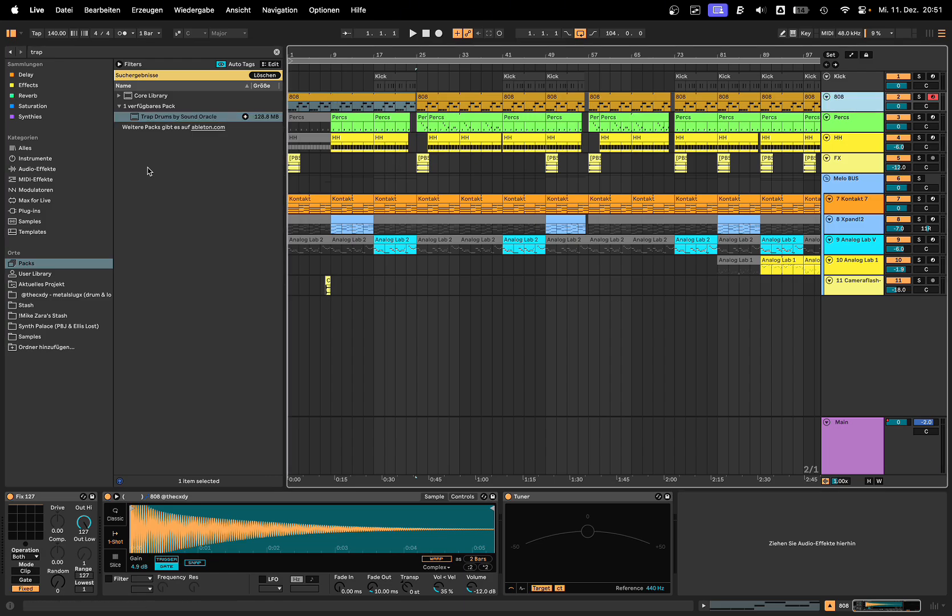
{"action": "key", "text": "ctrl+Left"}
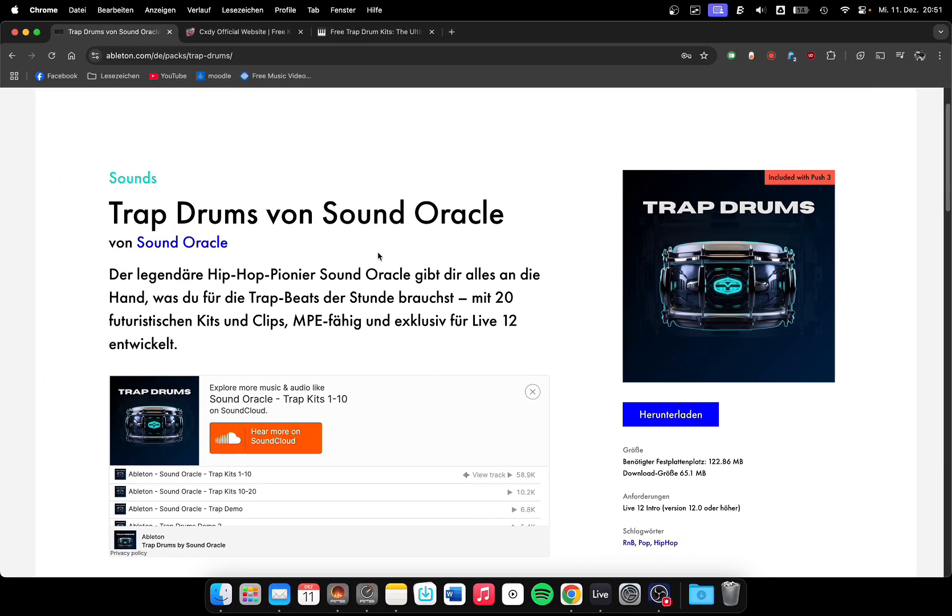
{"action": "key", "text": "ctrl+Right"}
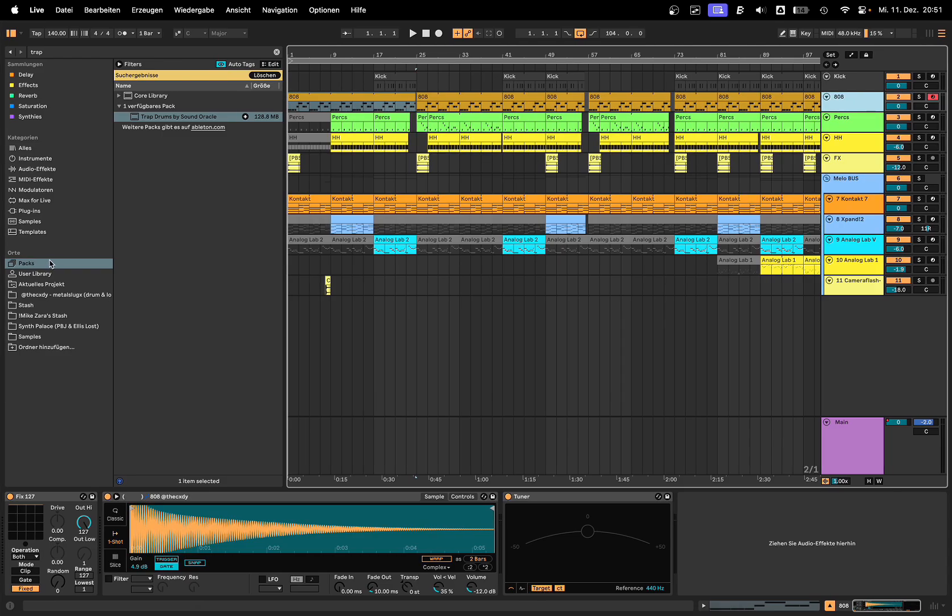
{"action": "left_click", "coordinate": [158, 118]}
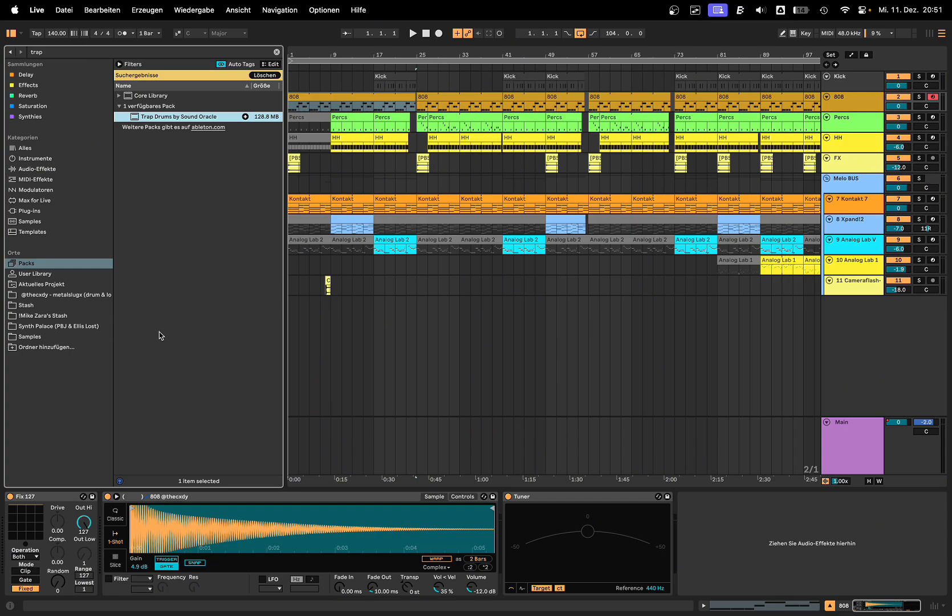
Switch to Chrome, open the Cxdy website and read through the cxdy-drumkits Discord channel down to the free kit post
{"action": "key", "text": "ctrl+Left"}
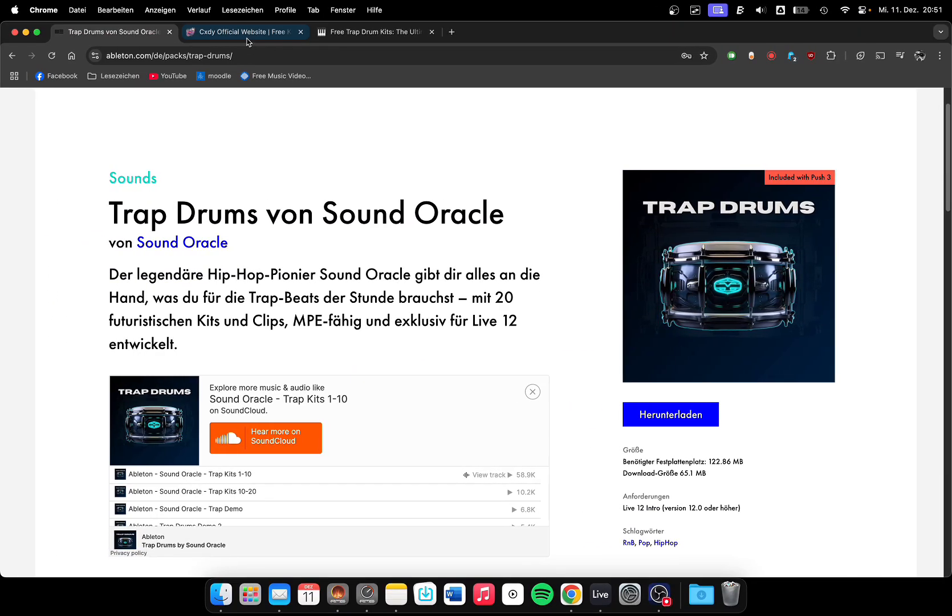
{"action": "left_click", "coordinate": [237, 34]}
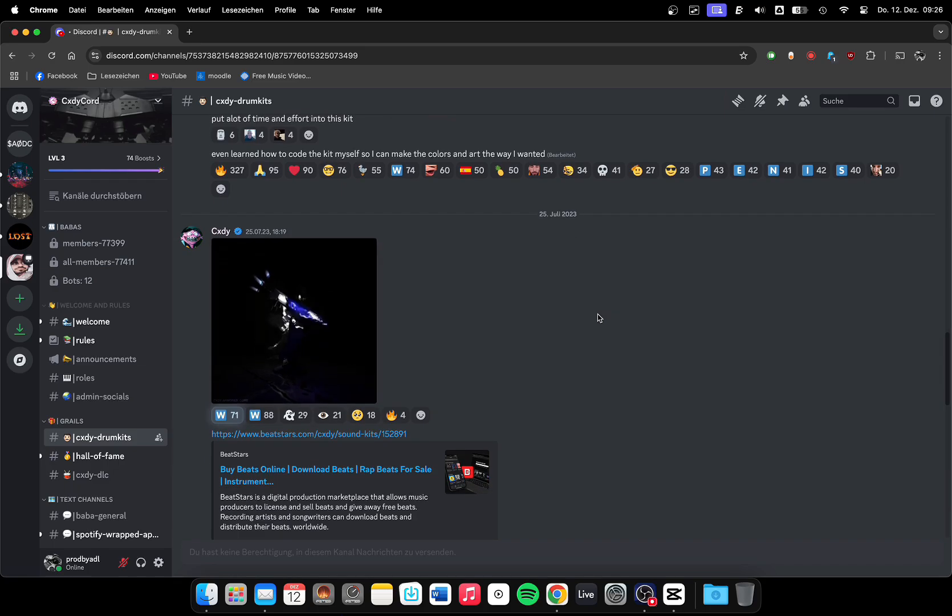
{"action": "scroll", "coordinate": [599, 317], "scroll_direction": "down", "scroll_amount": 5}
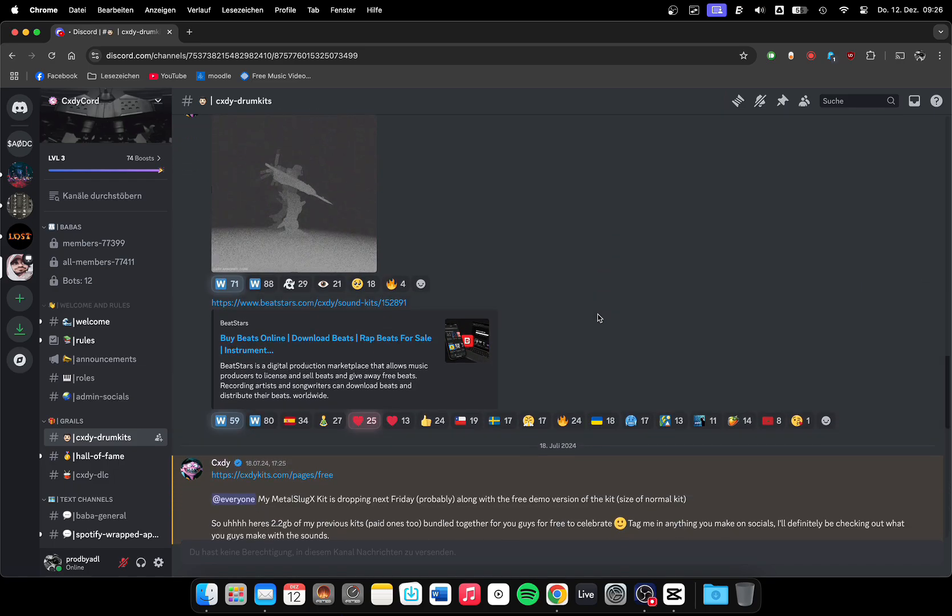
{"action": "scroll", "coordinate": [598, 318], "scroll_direction": "down", "scroll_amount": 10}
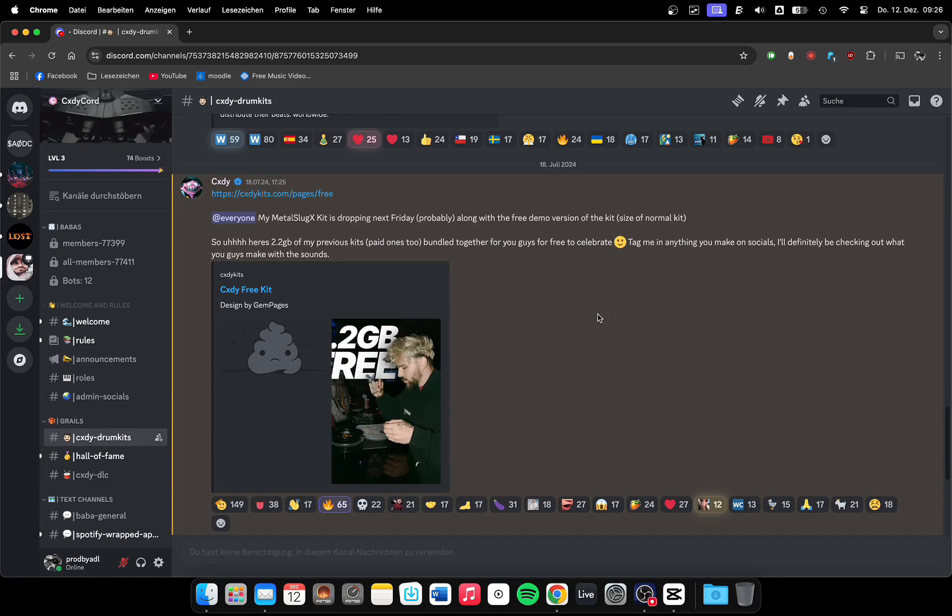
{"action": "scroll", "coordinate": [599, 318], "scroll_direction": "down", "scroll_amount": 11}
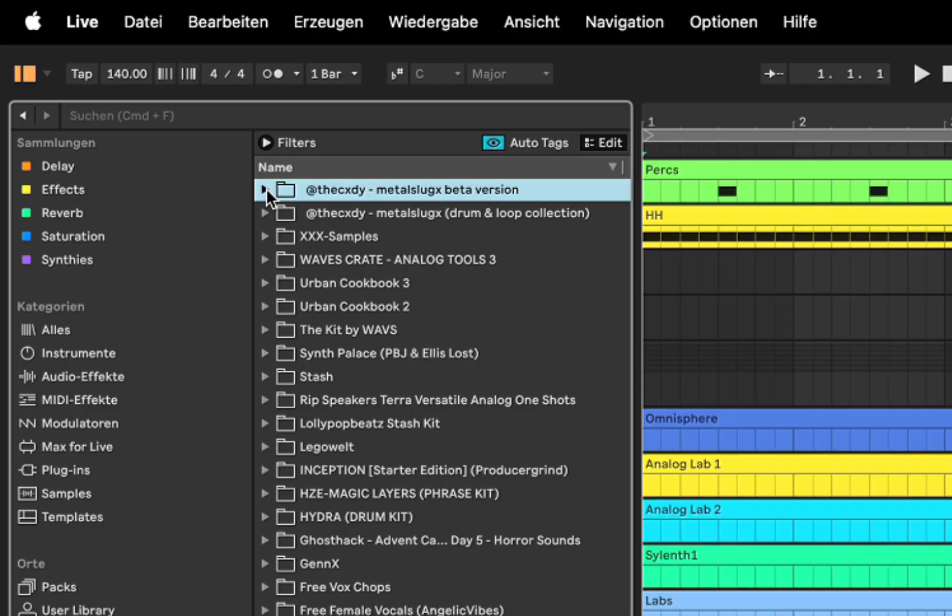
Expand the metalslugx beta version folder in Live and examine its transitions, snares, open hats and hi hats subfolders
{"action": "left_click", "coordinate": [266, 189]}
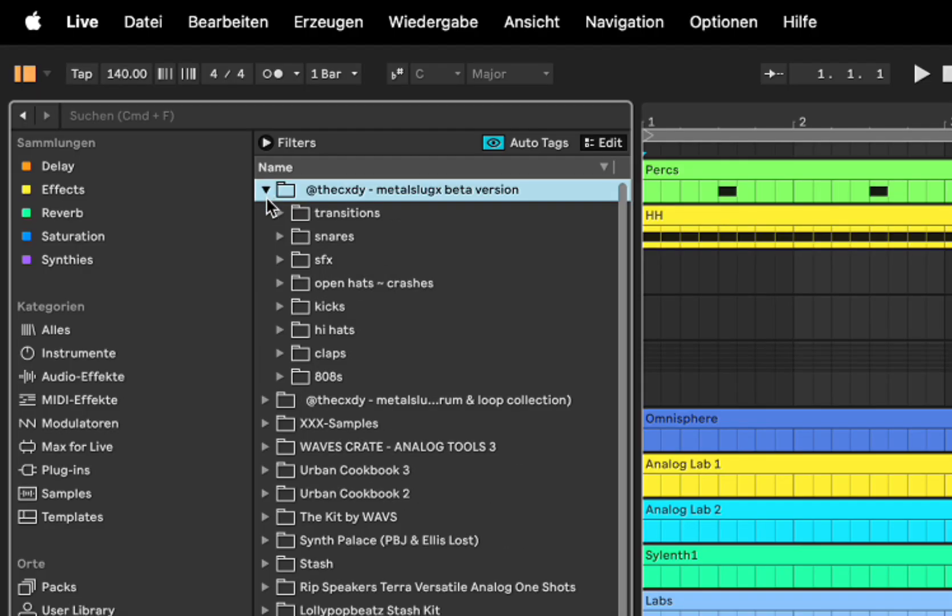
{"action": "left_click", "coordinate": [278, 212]}
{"action": "left_click", "coordinate": [278, 212]}
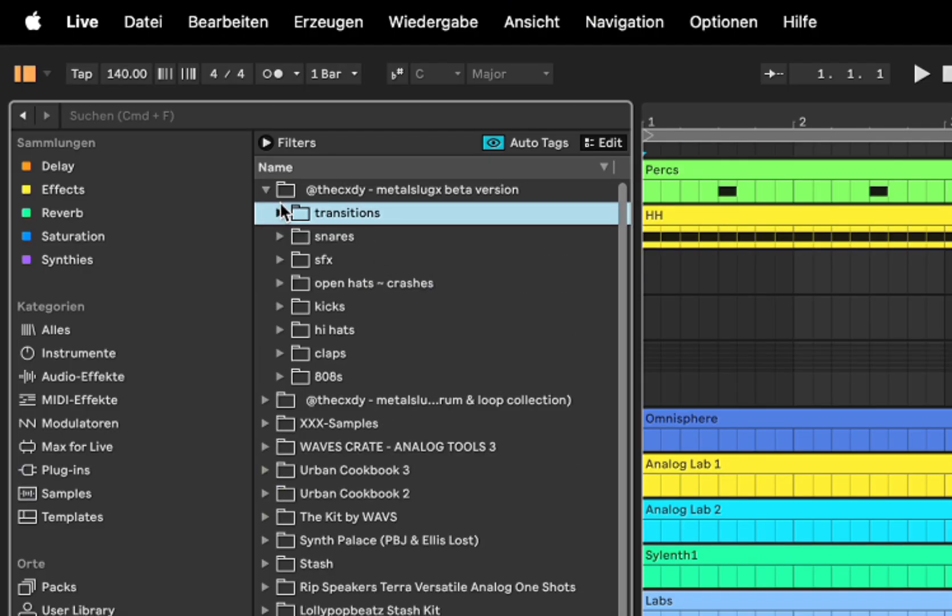
{"action": "left_click", "coordinate": [280, 236]}
{"action": "left_click", "coordinate": [280, 236]}
{"action": "left_click", "coordinate": [280, 283]}
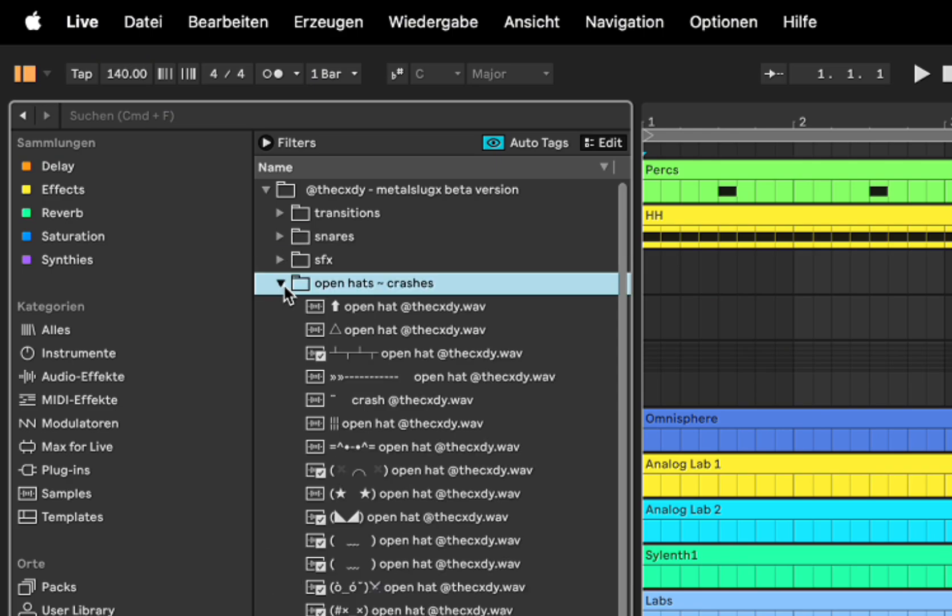
{"action": "left_click", "coordinate": [280, 283]}
{"action": "left_click", "coordinate": [280, 330]}
{"action": "left_click", "coordinate": [280, 329]}
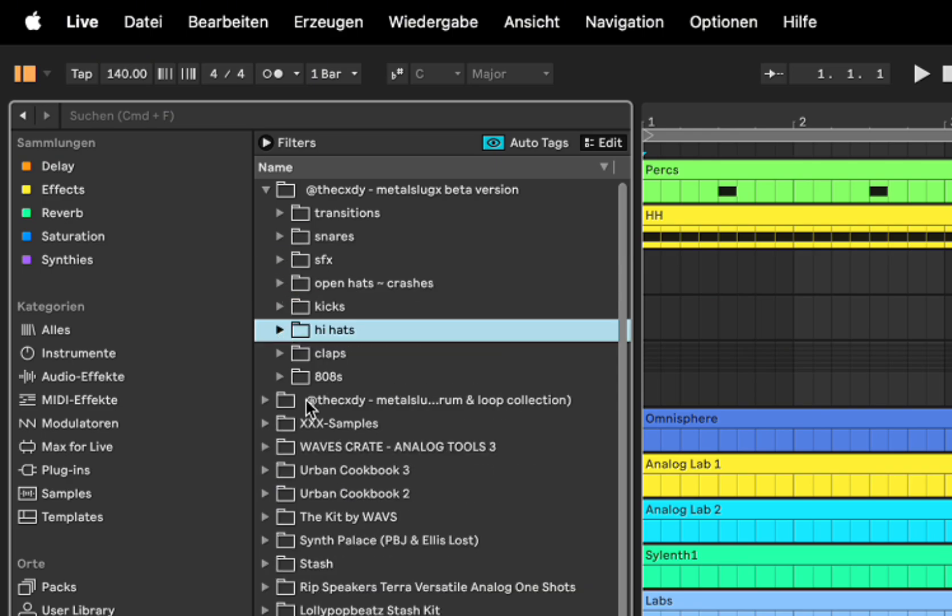
Collapse the beta version folder and examine the snares and 808s in the metalslugx drum & loop collection
{"action": "left_click", "coordinate": [265, 190]}
{"action": "left_click", "coordinate": [266, 214]}
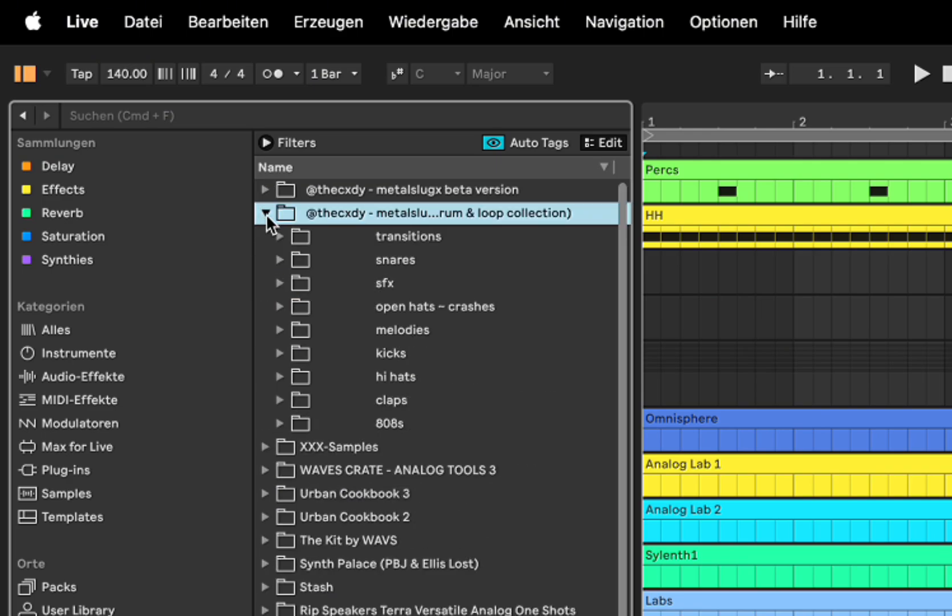
{"action": "left_click", "coordinate": [278, 261]}
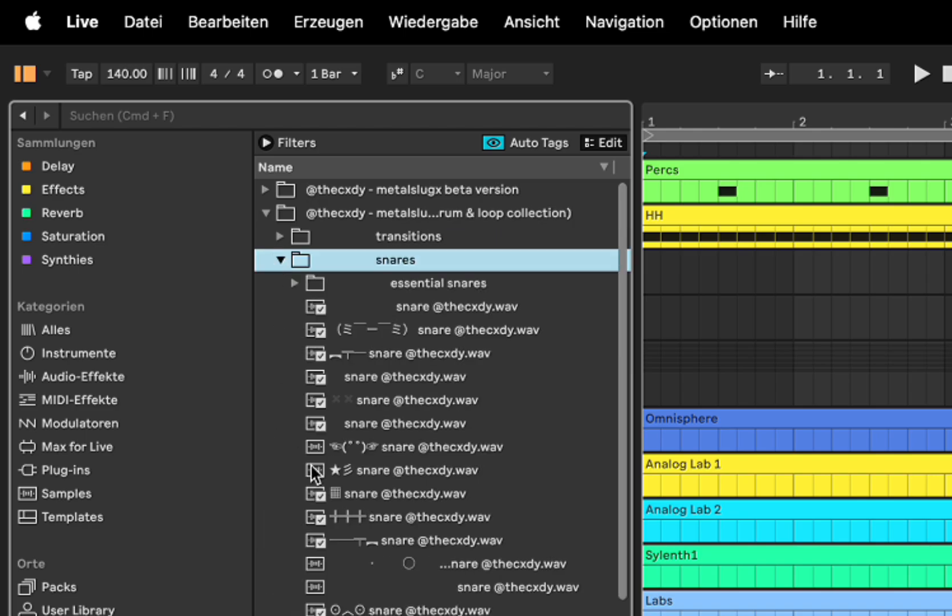
{"action": "scroll", "coordinate": [318, 510], "scroll_direction": "down", "scroll_amount": 10}
{"action": "scroll", "coordinate": [320, 513], "scroll_direction": "up", "scroll_amount": 6}
{"action": "scroll", "coordinate": [319, 513], "scroll_direction": "up", "scroll_amount": 6}
{"action": "left_click", "coordinate": [280, 262]}
{"action": "left_click", "coordinate": [281, 423]}
{"action": "scroll", "coordinate": [340, 471], "scroll_direction": "down", "scroll_amount": 15}
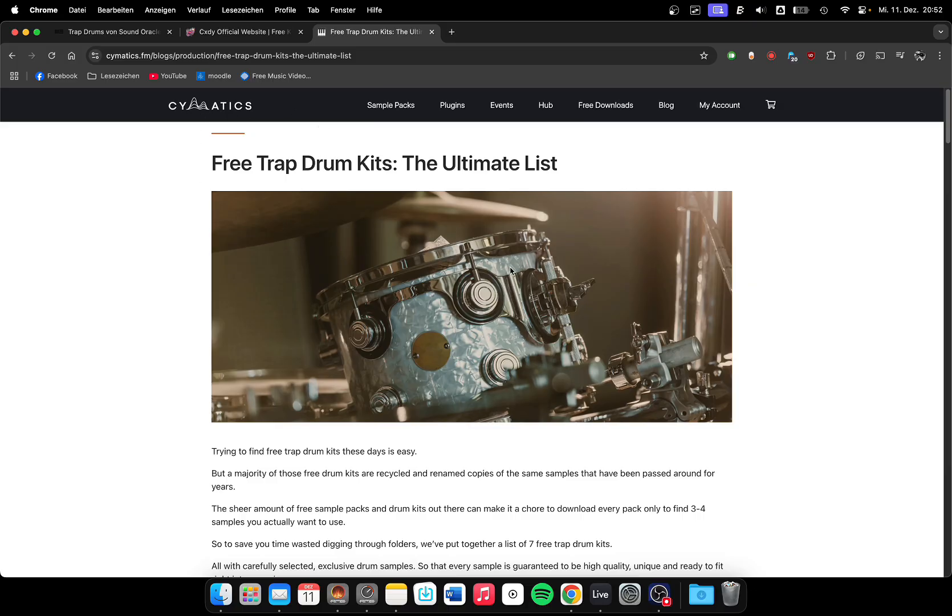
Look through the Cymatics article "Free Trap Drum Kits: The Ultimate List" in Chrome
{"action": "scroll", "coordinate": [553, 367], "scroll_direction": "down", "scroll_amount": 5}
{"action": "scroll", "coordinate": [553, 368], "scroll_direction": "up", "scroll_amount": 5}
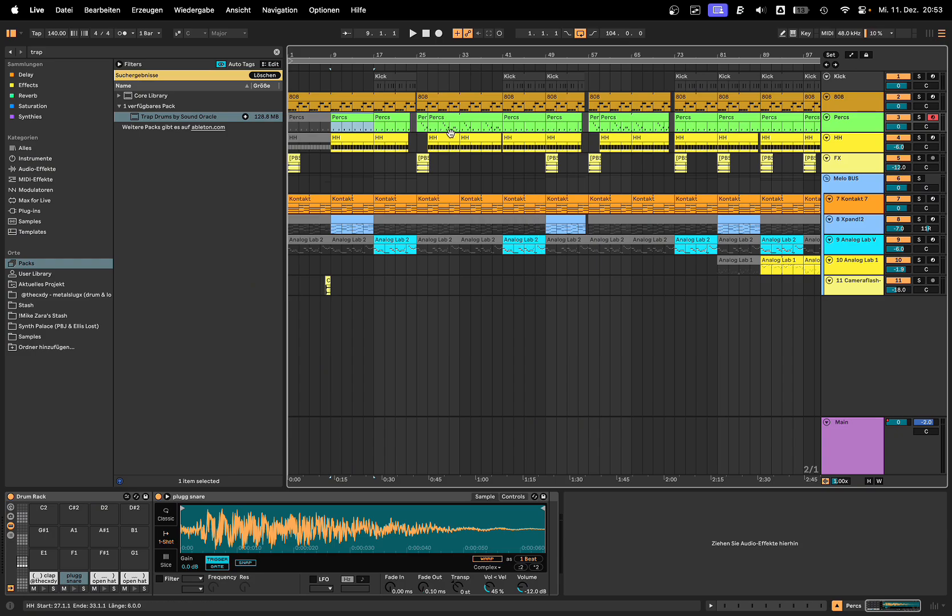
{"action": "left_click", "coordinate": [674, 10]}
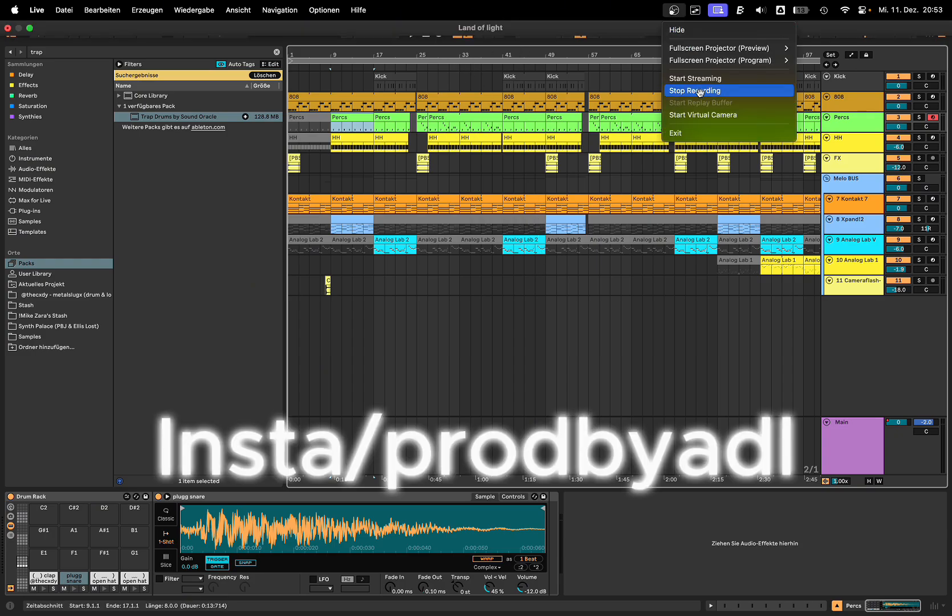